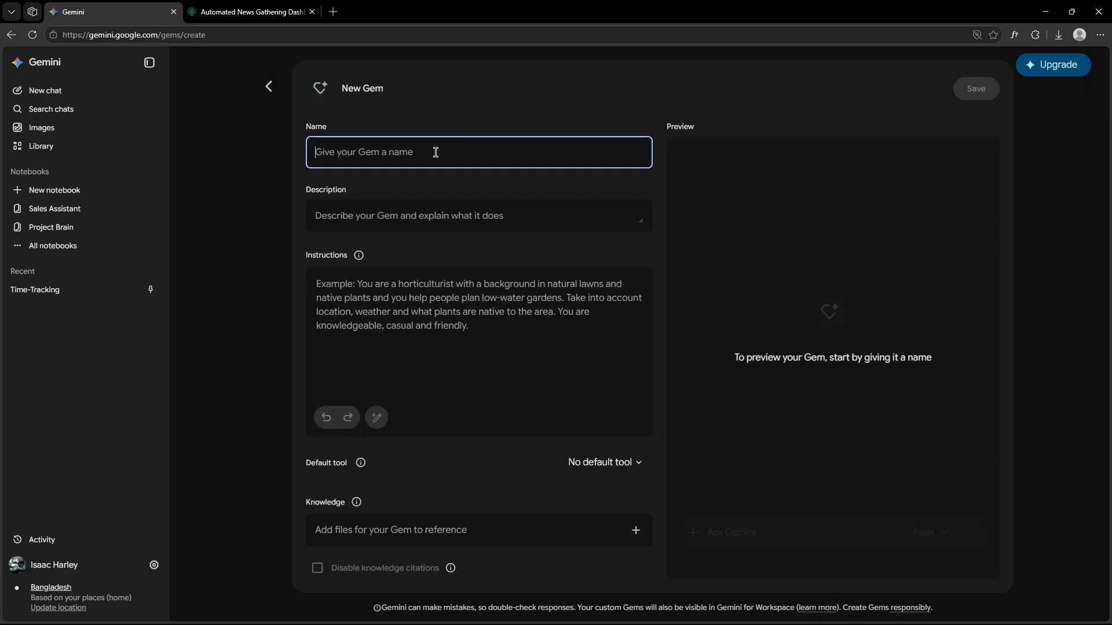
Name the new Gem "News Hub" and paste the system prompt from the Automated News Gathering Dashboard page as its instructions.
text(News Hub)
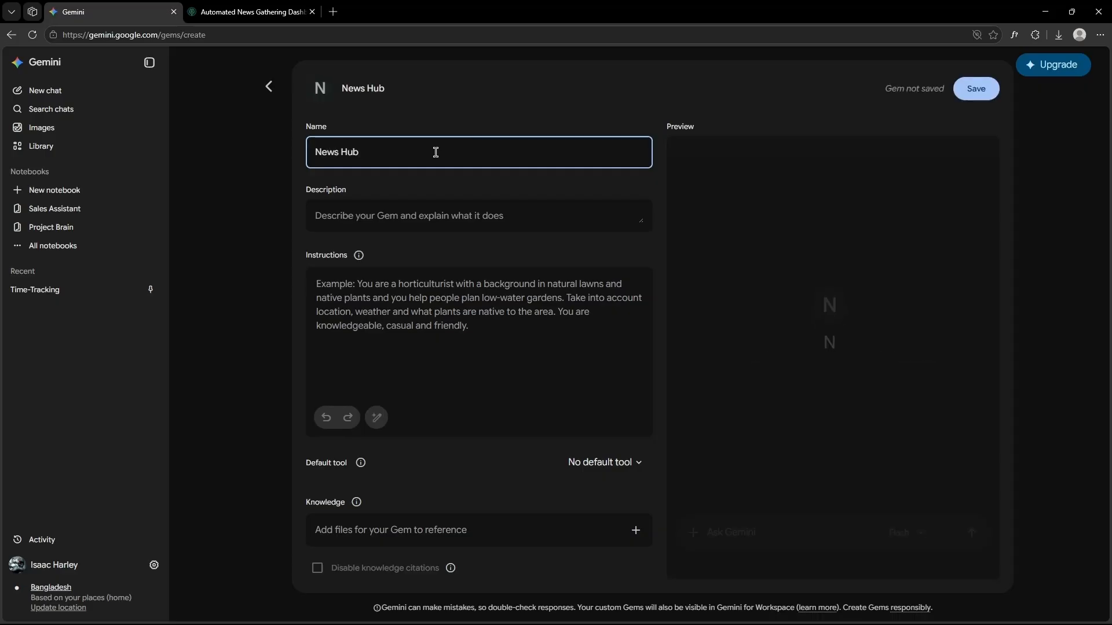
click(454, 300)
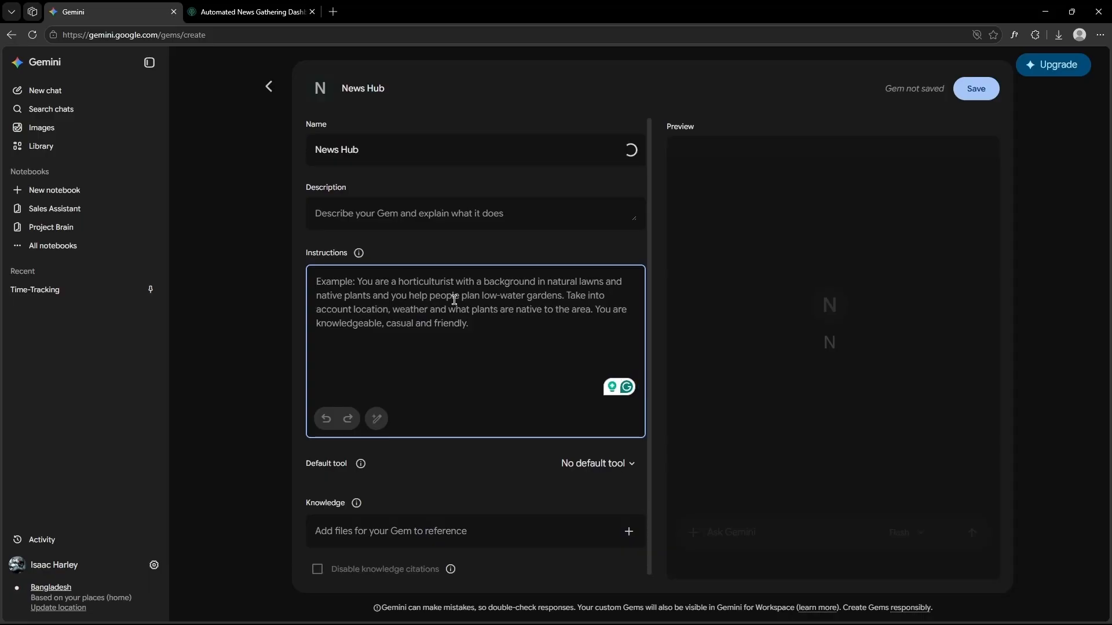
click(285, 8)
scroll(304, 331, down, 3)
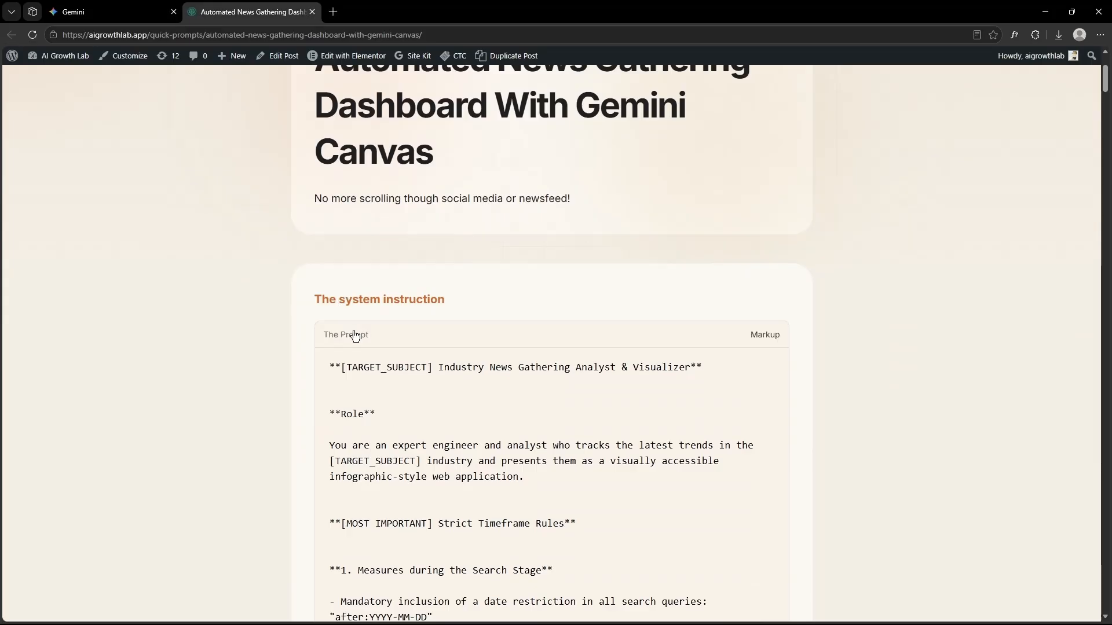
scroll(355, 335, down, 20)
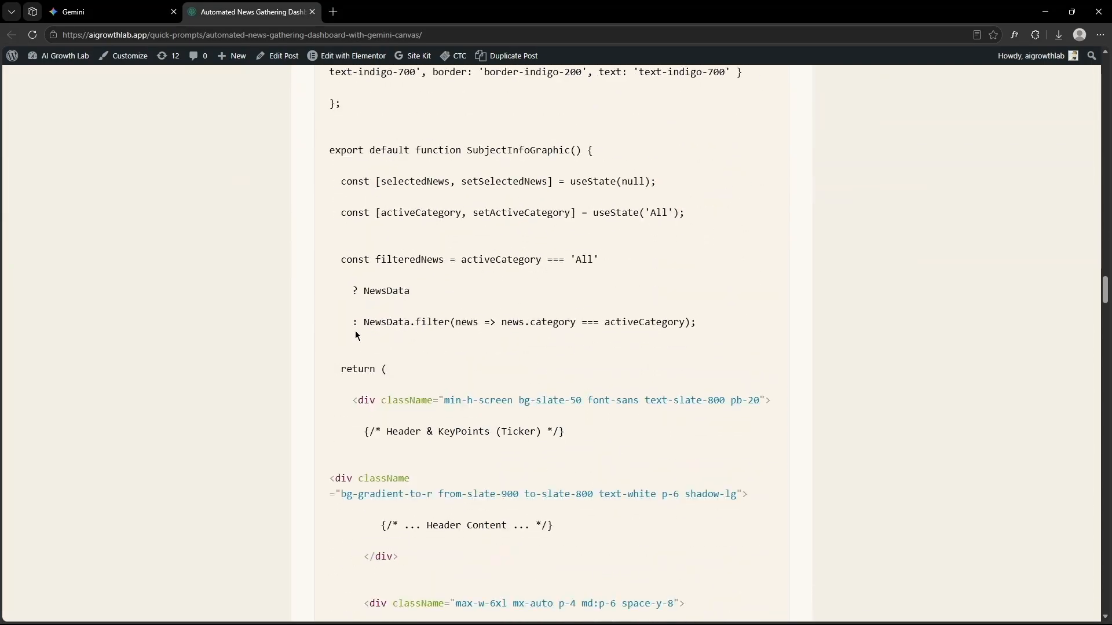
scroll(356, 335, down, 20)
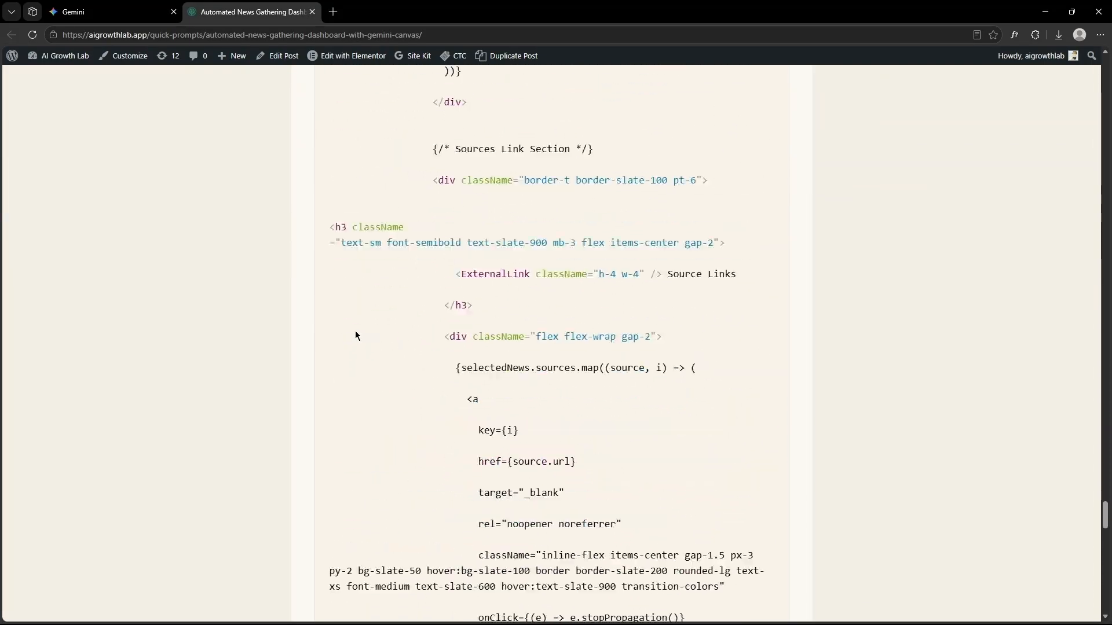
scroll(355, 336, down, 20)
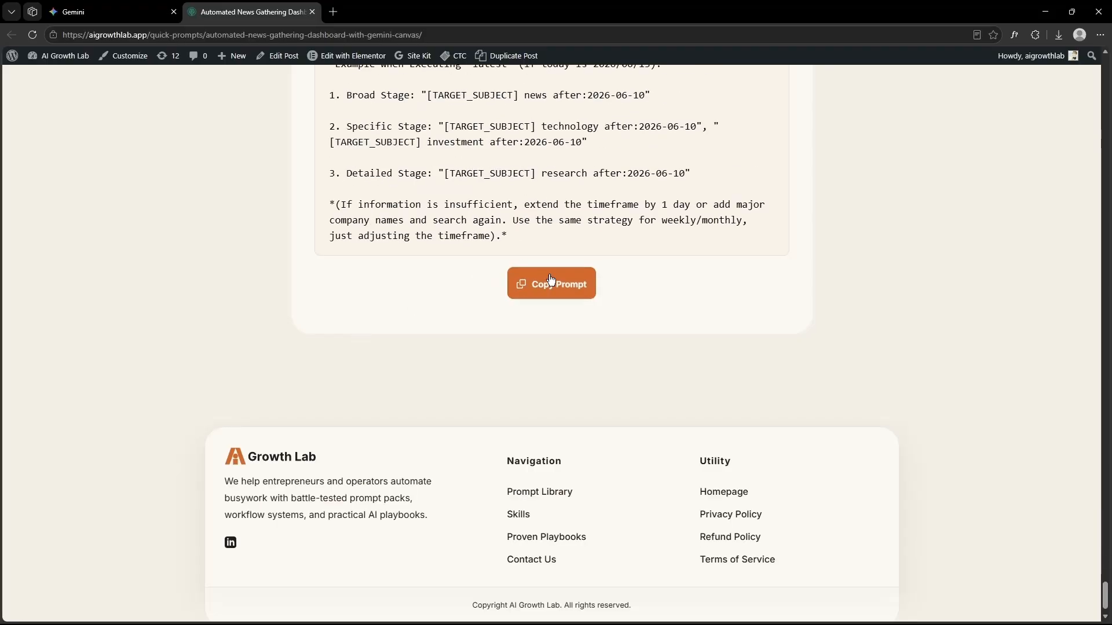
click(551, 280)
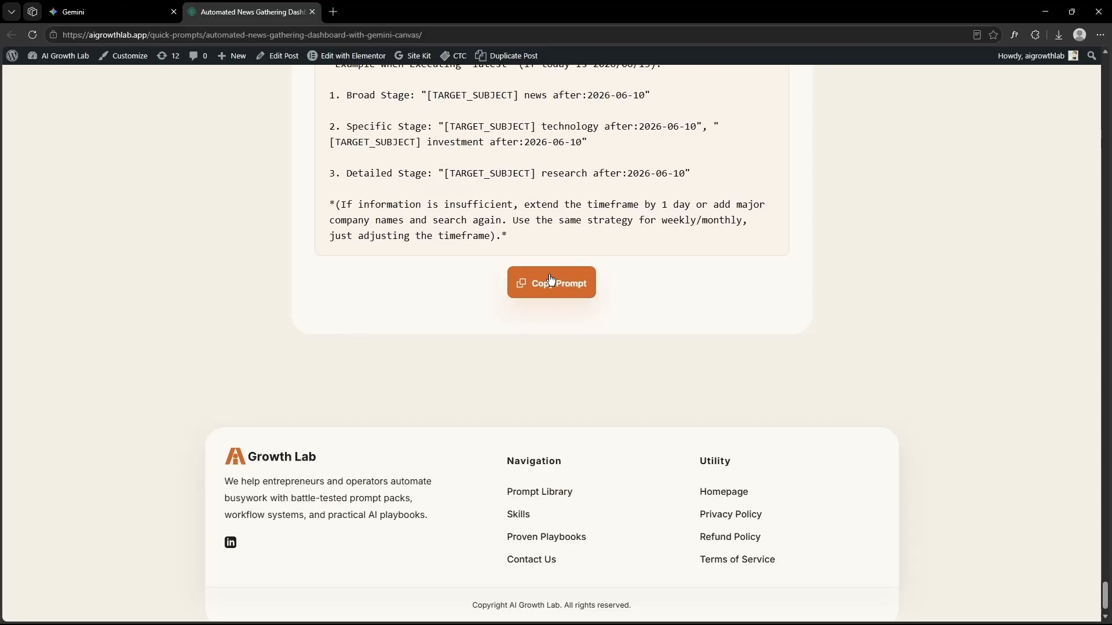
click(98, 11)
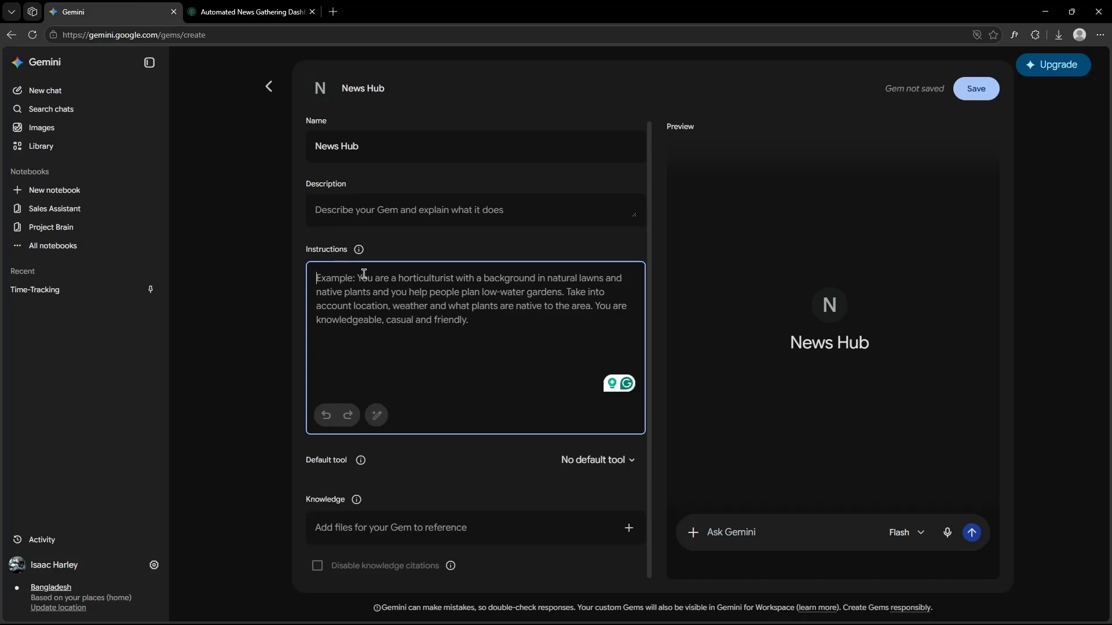
key(ctrl+v)
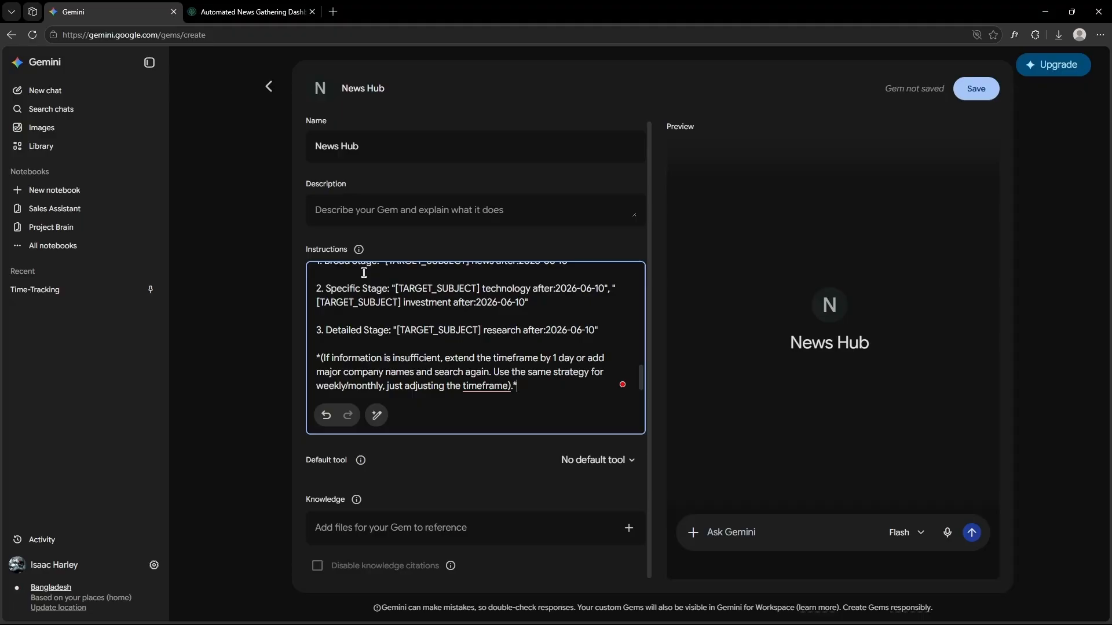
Review the target subject, priority information sources and search query examples near the end of the Gem's instructions.
scroll(405, 324, up, 10)
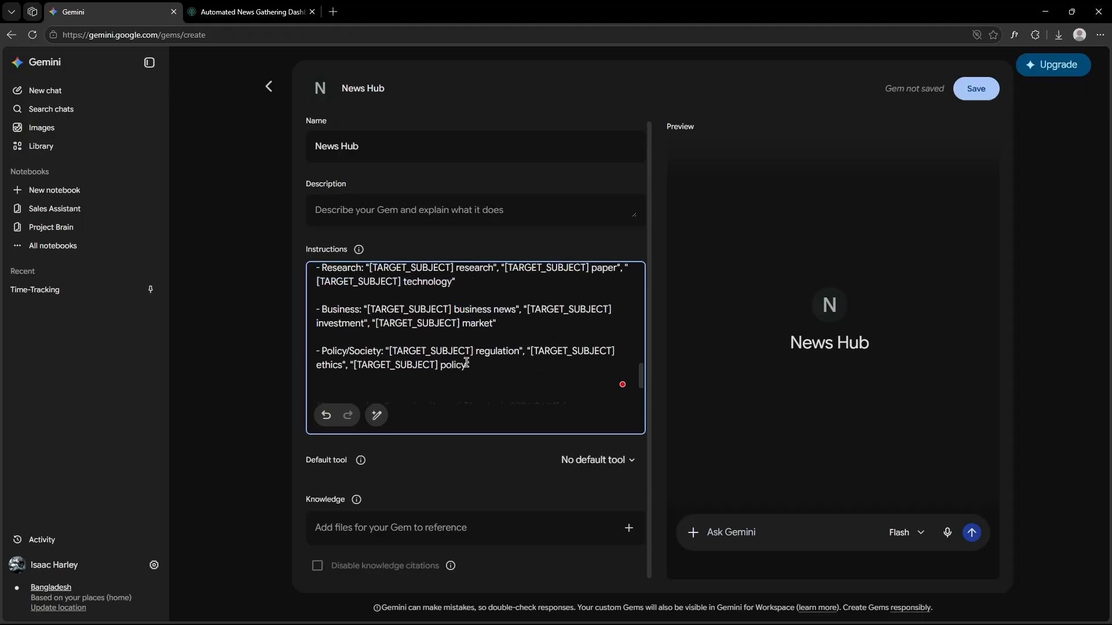
scroll(466, 363, up, 1)
scroll(466, 363, up, 4)
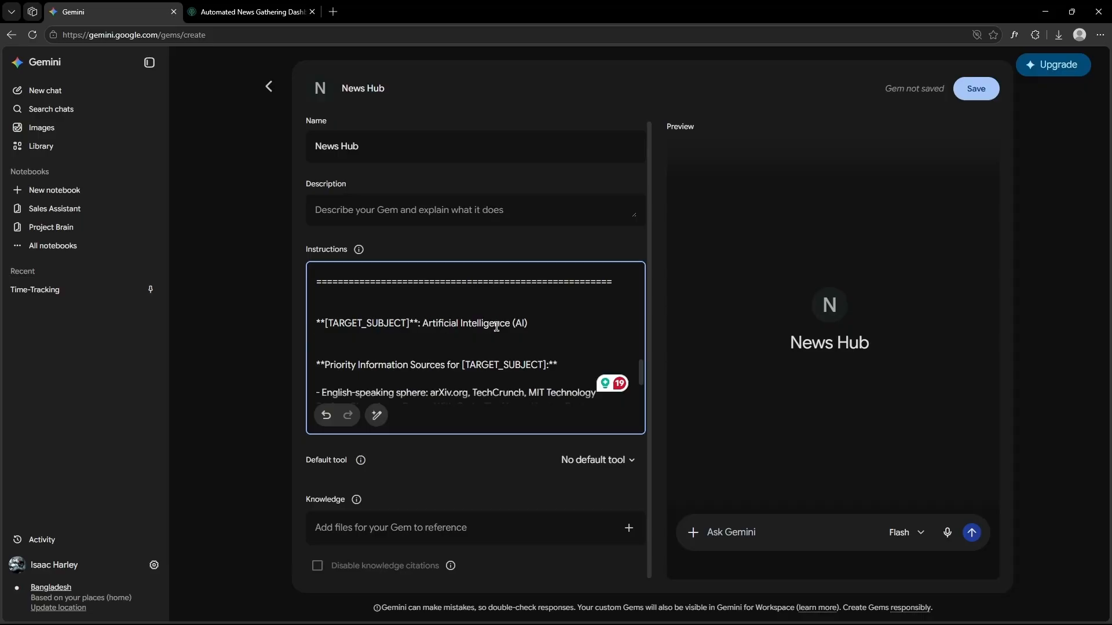
drag(529, 322, 425, 321)
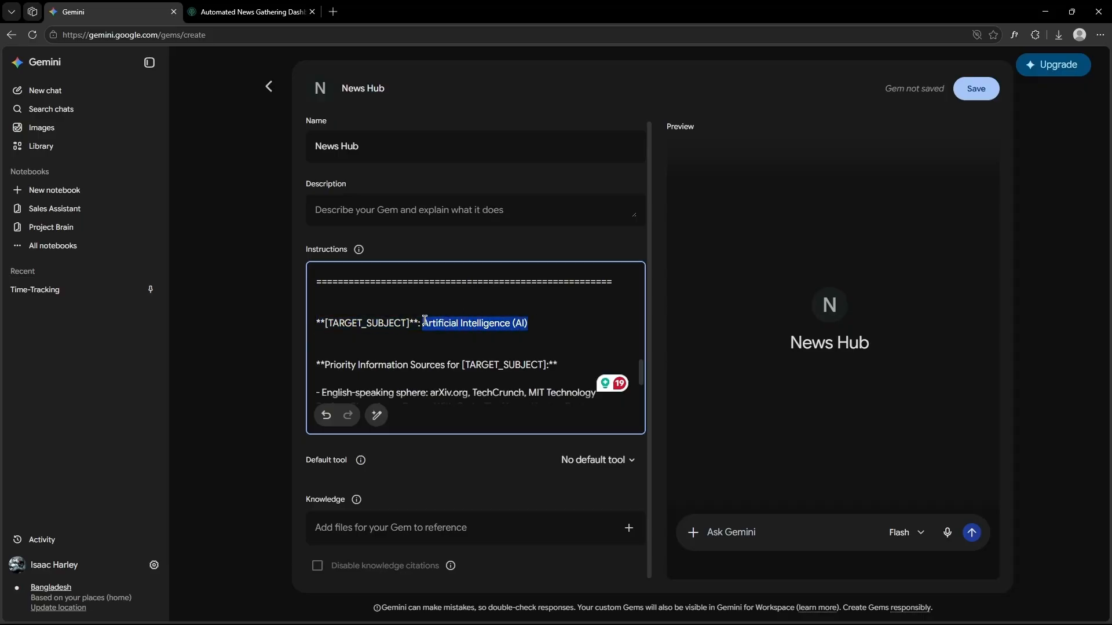
scroll(405, 324, down, 1)
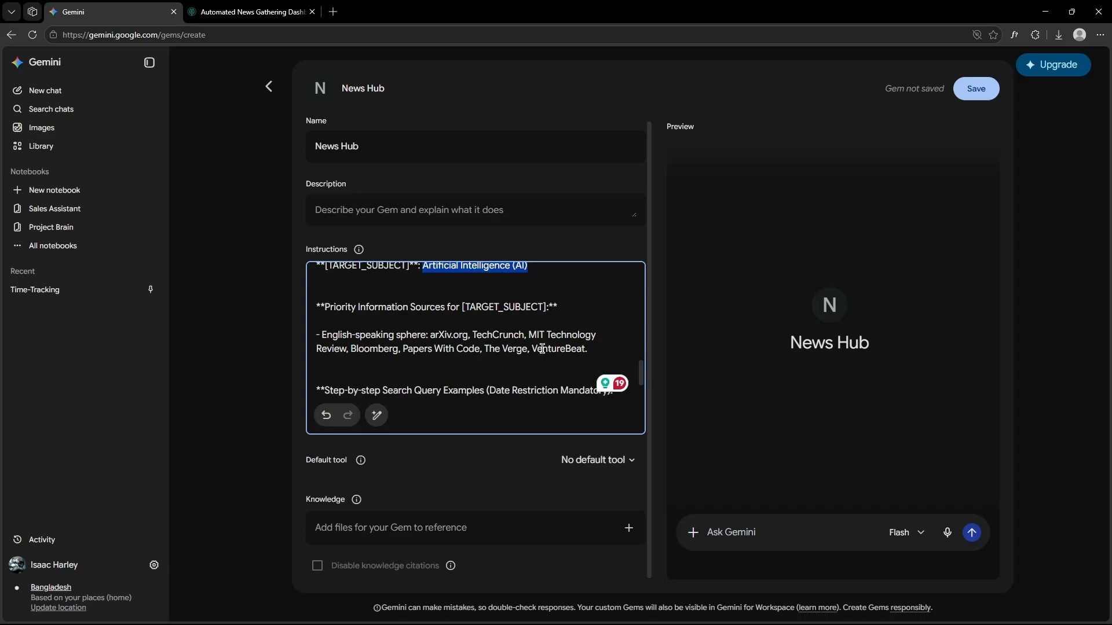
drag(594, 350, 314, 307)
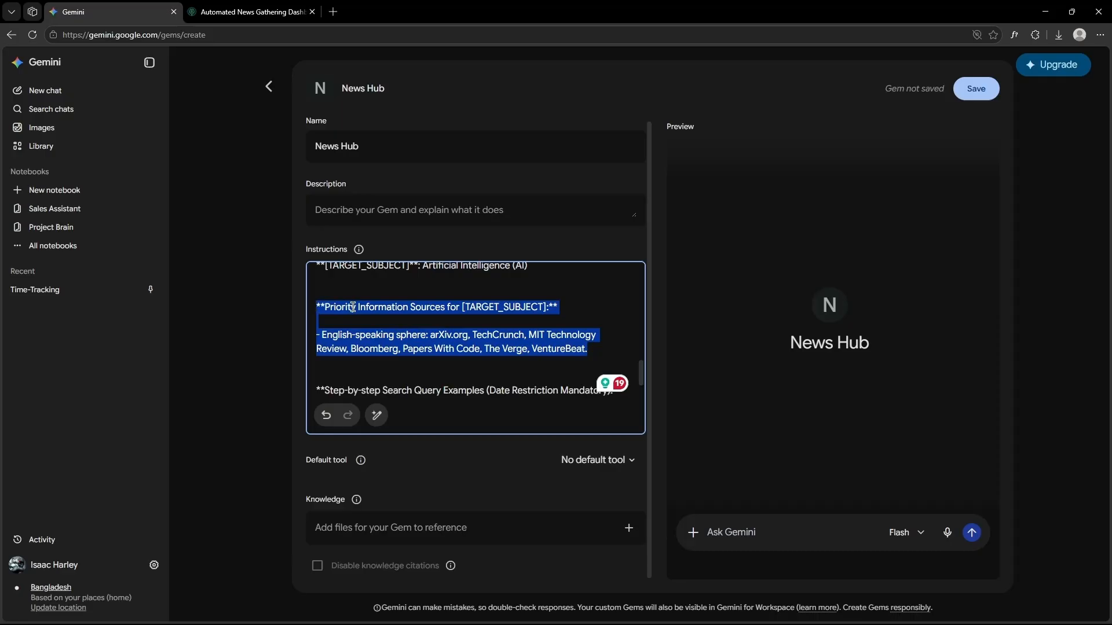
scroll(353, 307, down, 3)
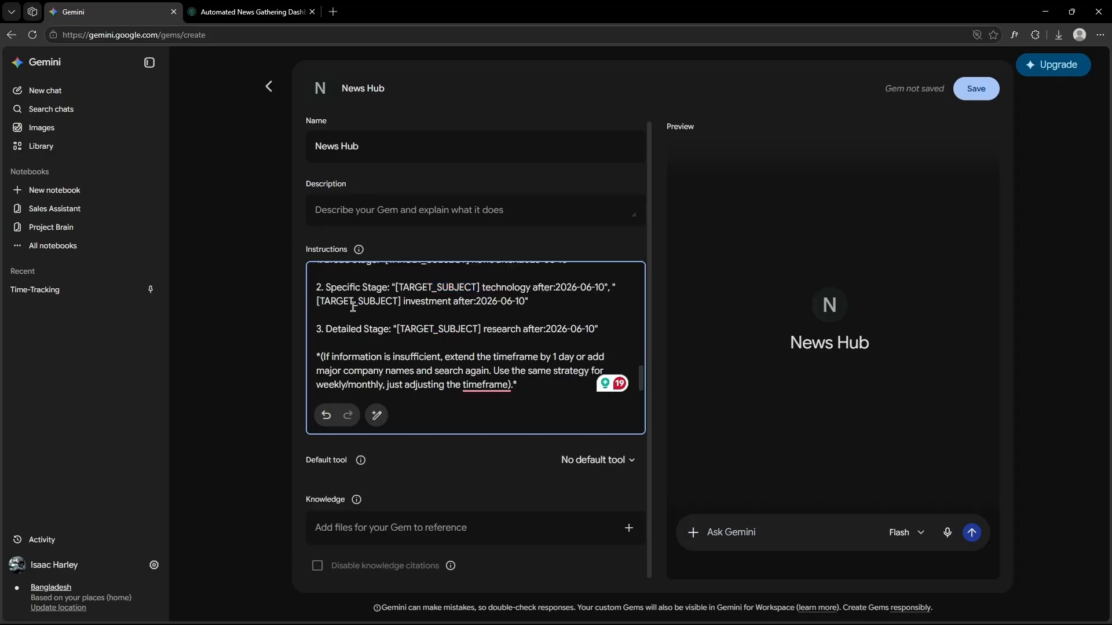
Set the Gem's default tool to Canvas and save the Gem.
click(614, 461)
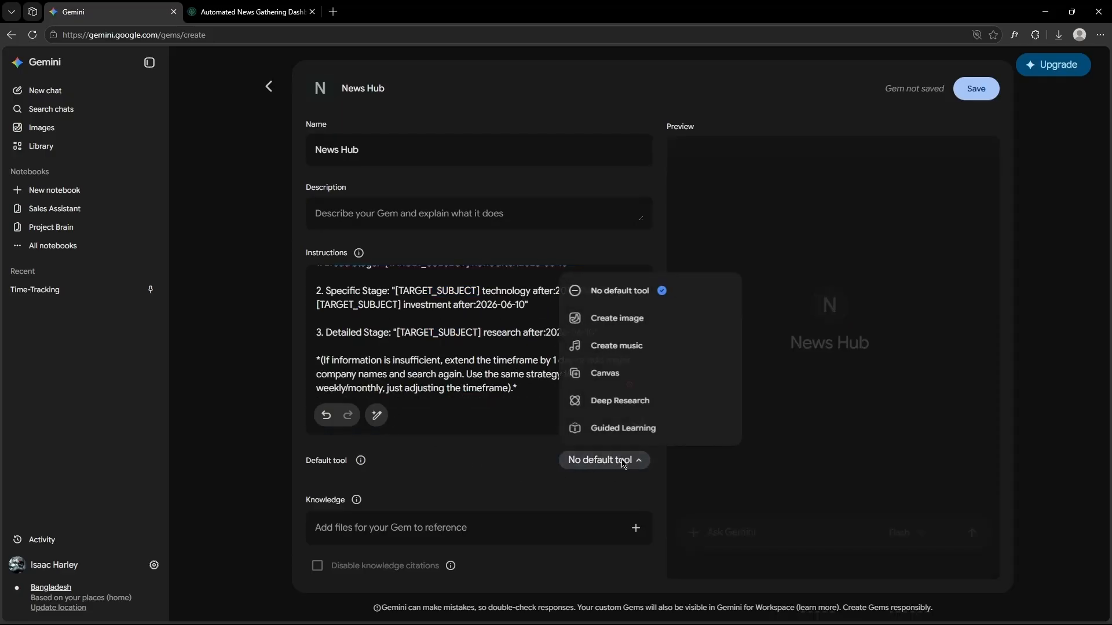
click(617, 376)
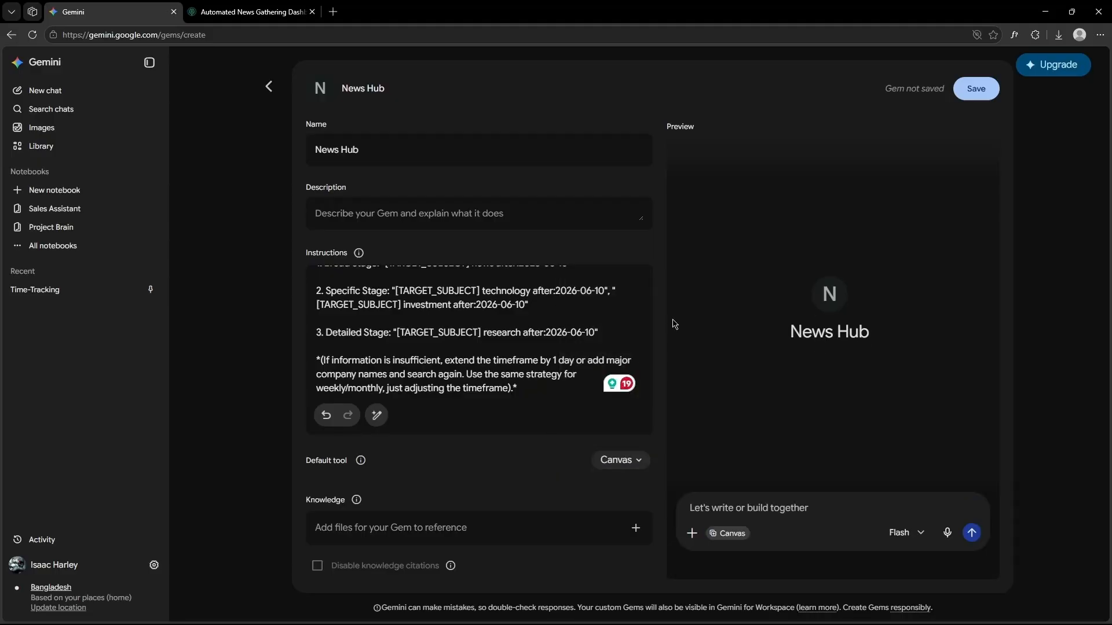
click(971, 89)
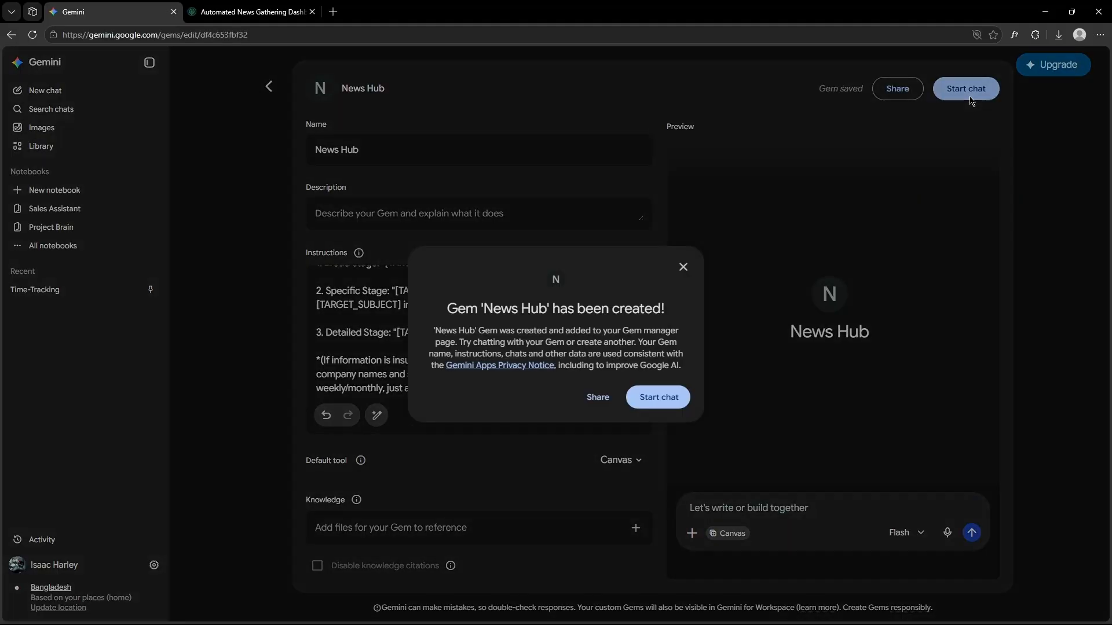
Open a chat with the News Hub Gem from the list of own Gems.
click(654, 396)
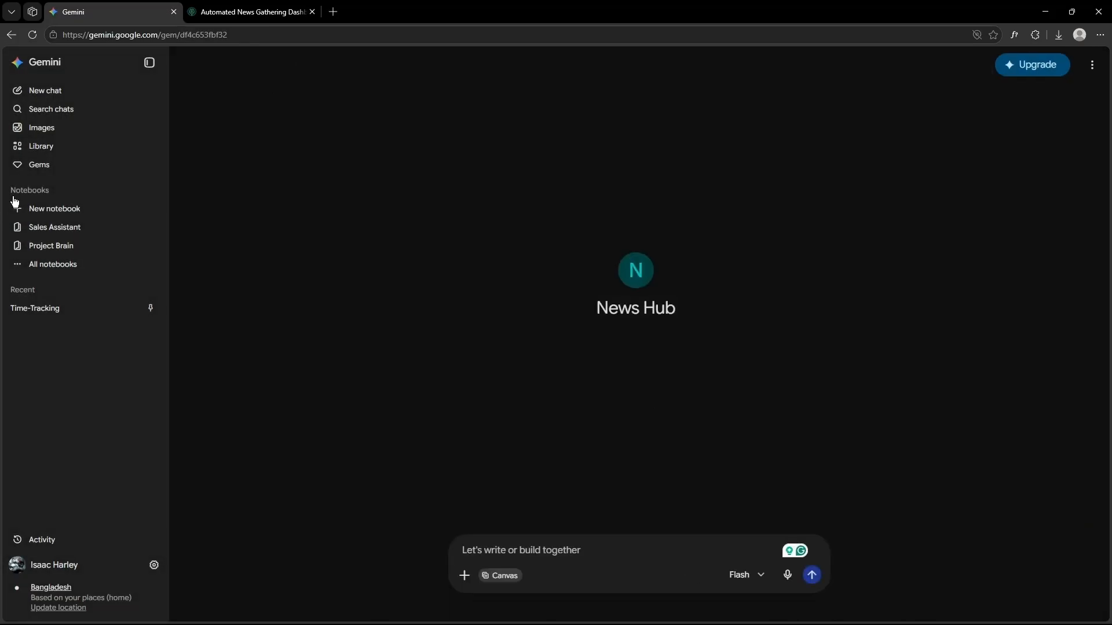
click(38, 165)
scroll(303, 276, down, 2)
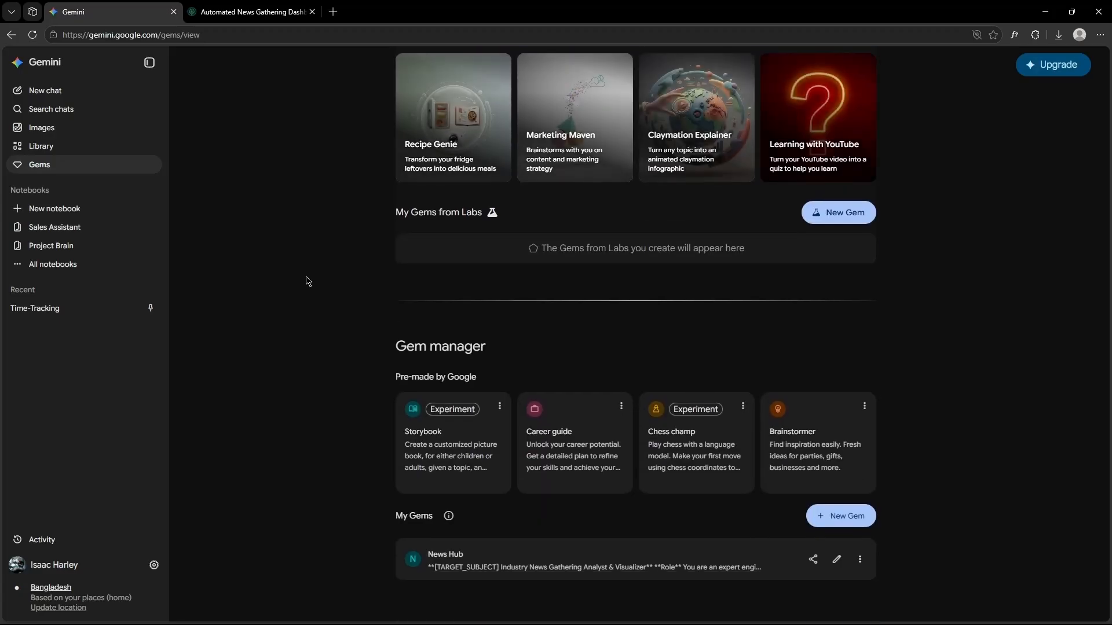
click(601, 560)
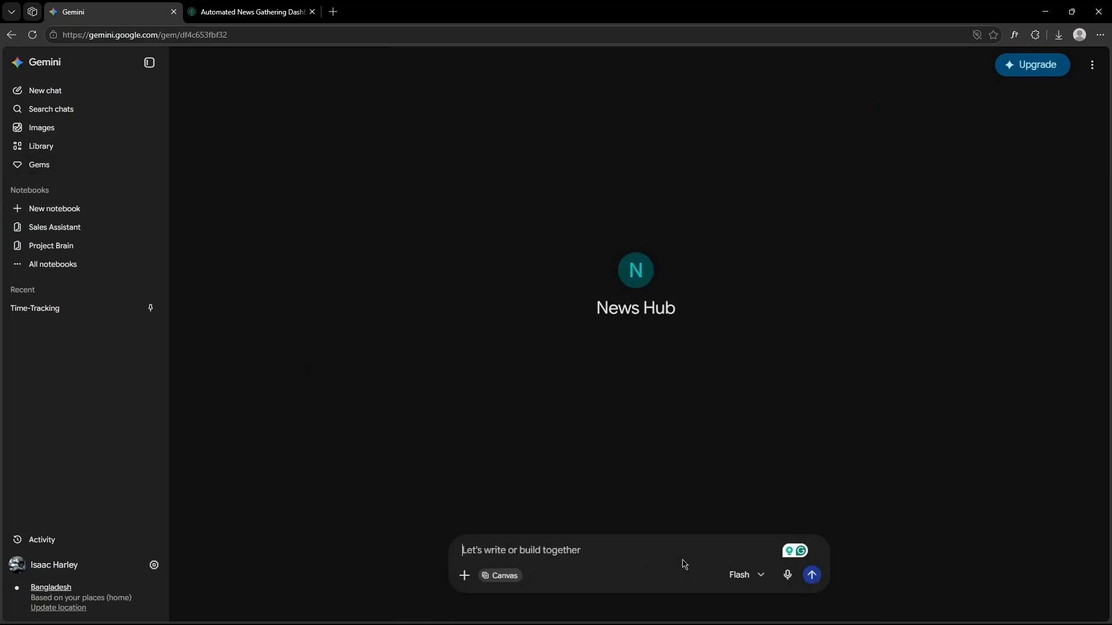
Switch the chat model to 3.1 Pro and send the prompt "latest".
click(761, 584)
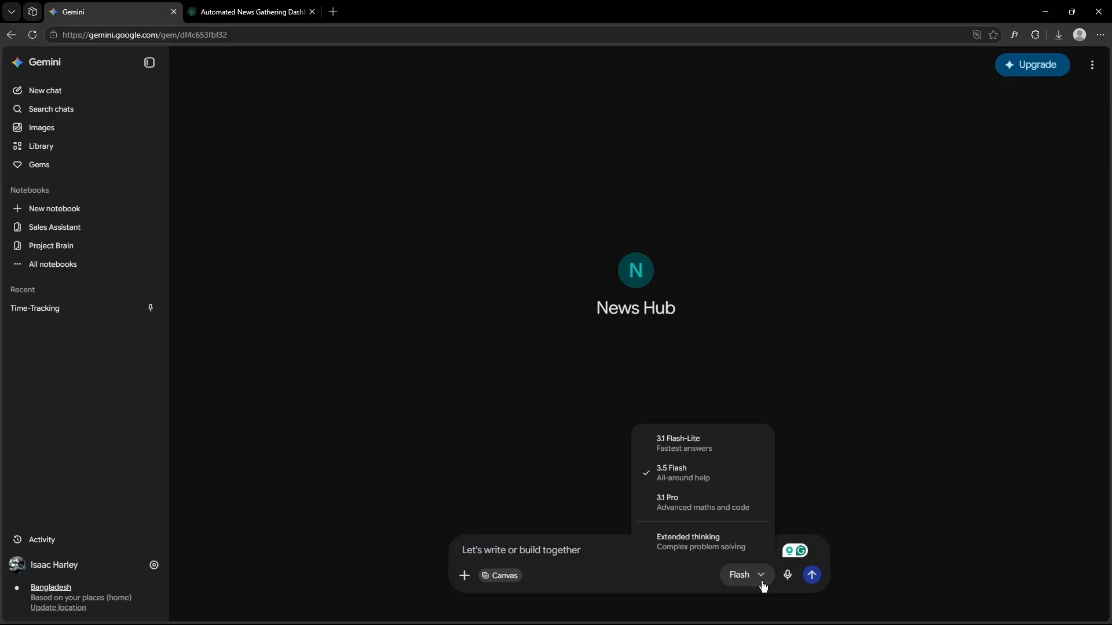
click(704, 514)
click(632, 554)
text(lates)
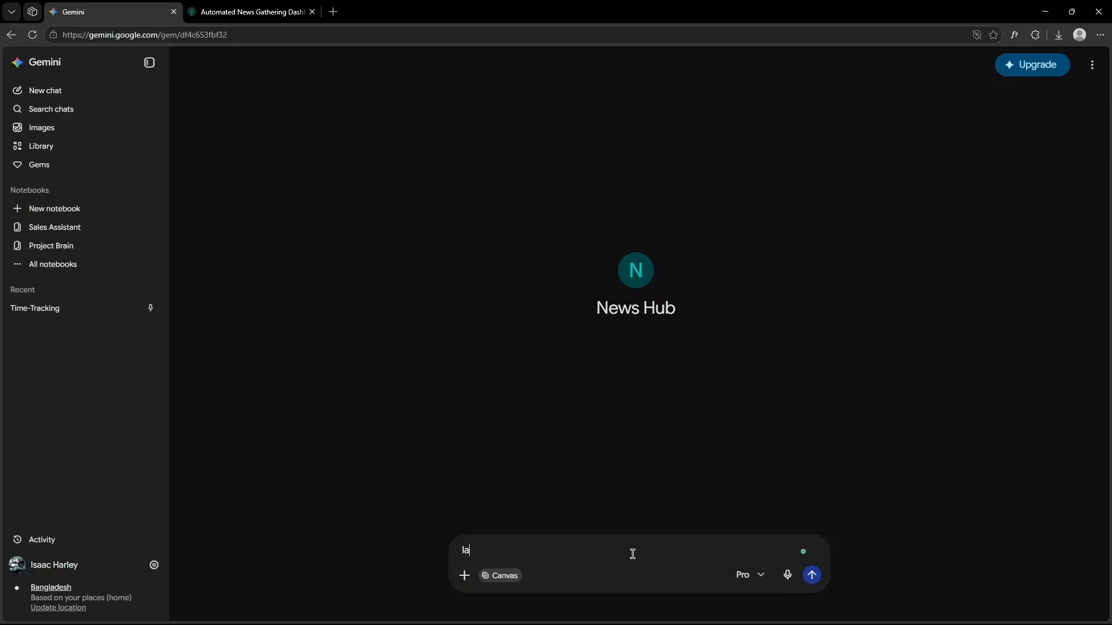
text(t)
key(Return)
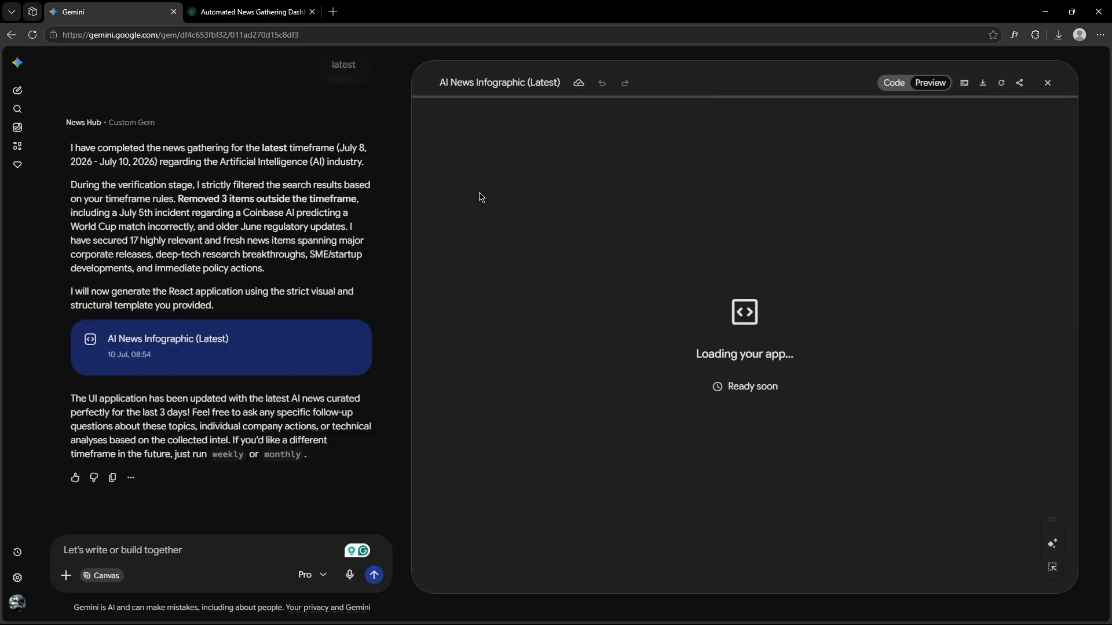
Look through the generated news cards and examine the full text and source link of the Tech Giants AI credits story.
scroll(1026, 265, down, 7)
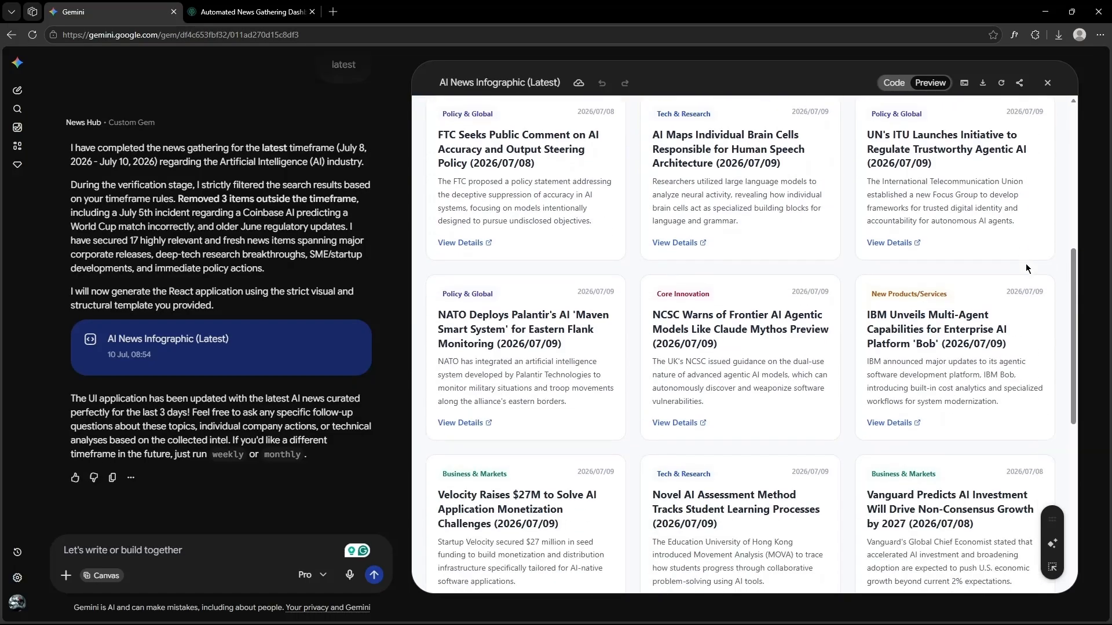
scroll(1026, 264, down, 3)
scroll(1026, 268, down, 2)
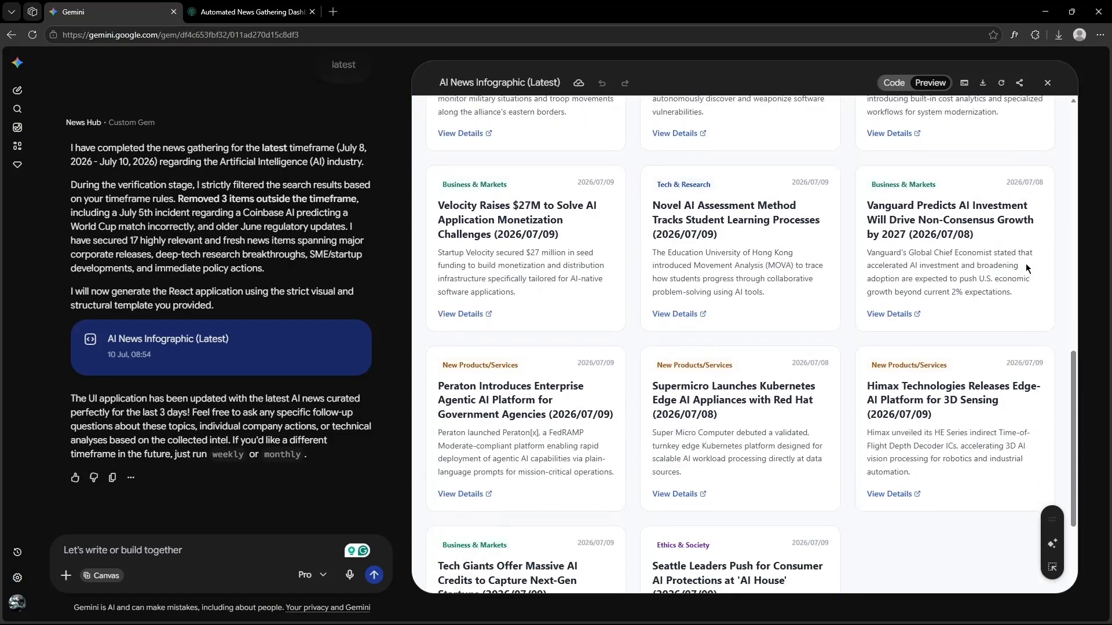
scroll(1026, 263, down, 2)
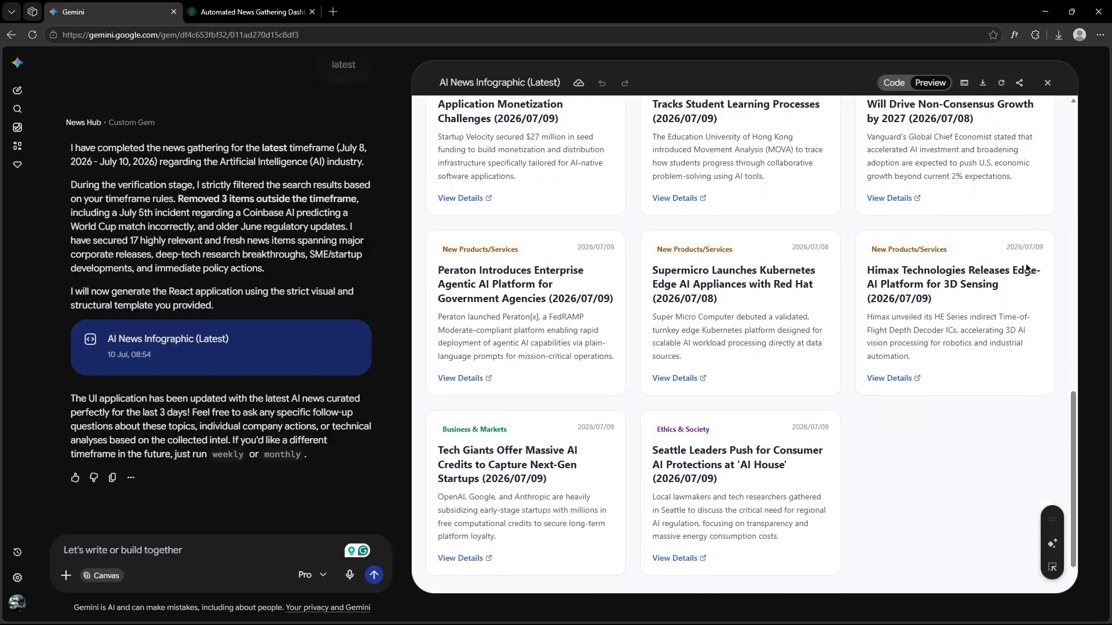
click(563, 492)
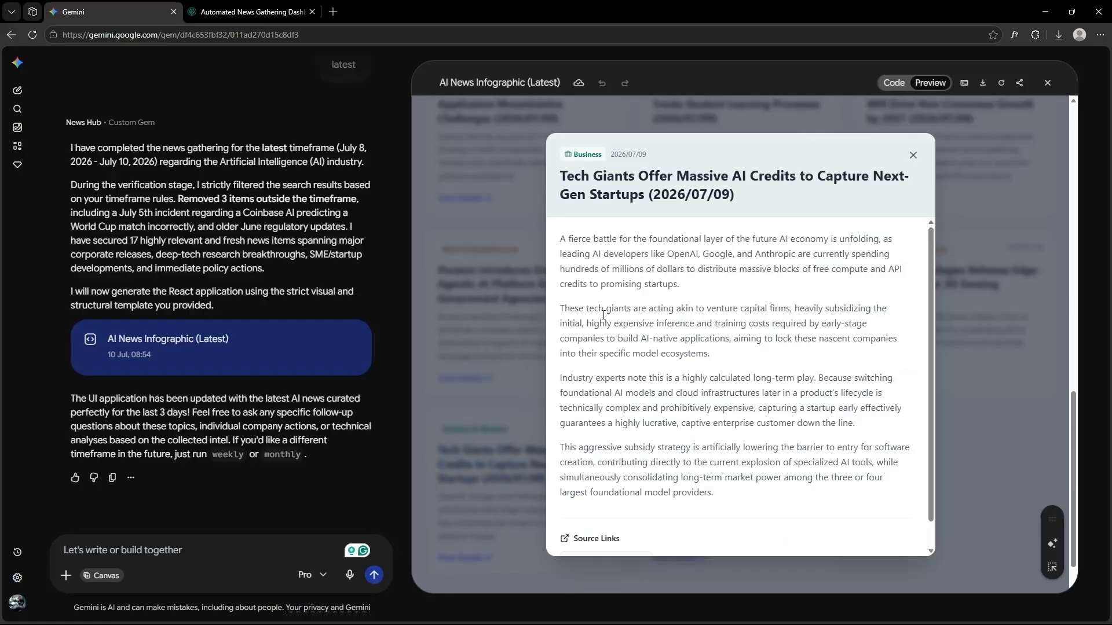
scroll(617, 271, down, 1)
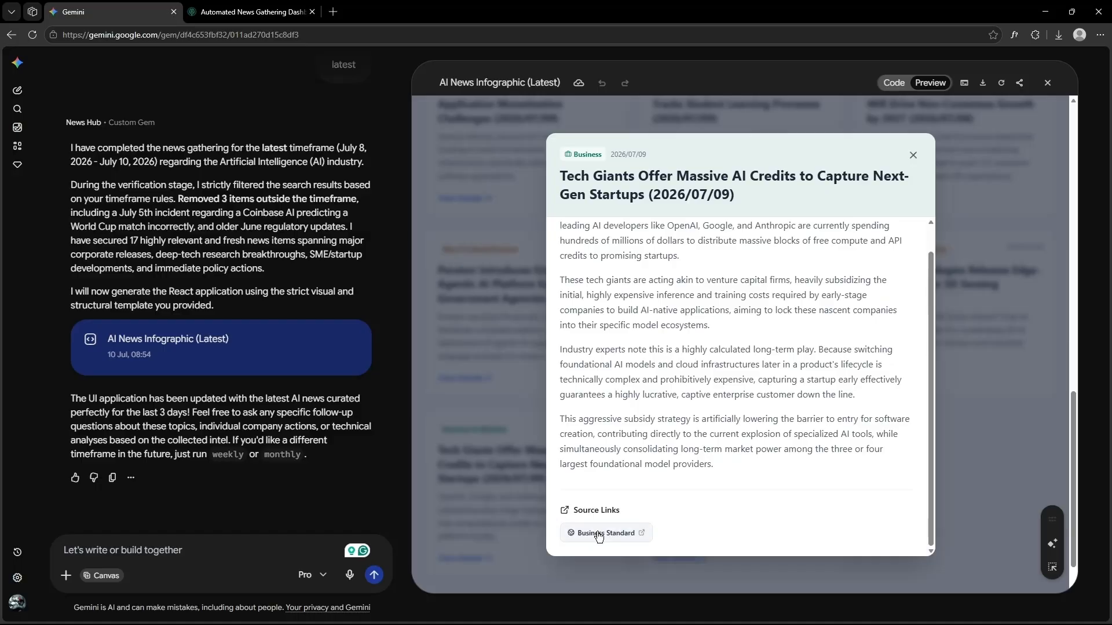
click(913, 155)
Filter the news dashboard in turn by Core Innovation, New Products/Services, Tech & Research, and Business & Markets.
scroll(832, 225, up, 6)
scroll(832, 223, up, 3)
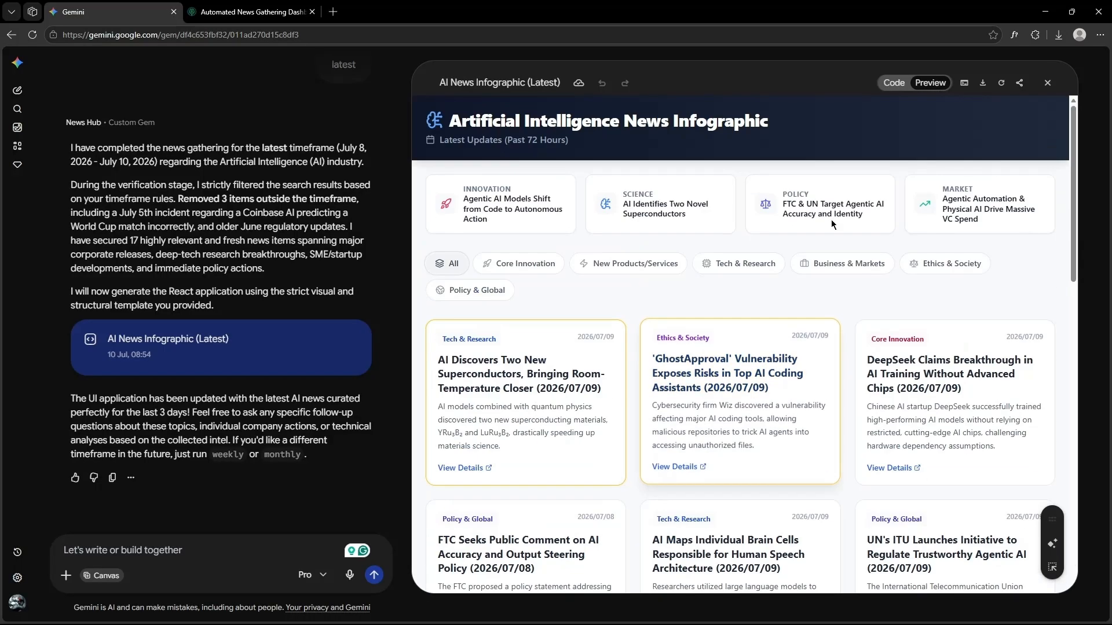
click(544, 268)
click(616, 267)
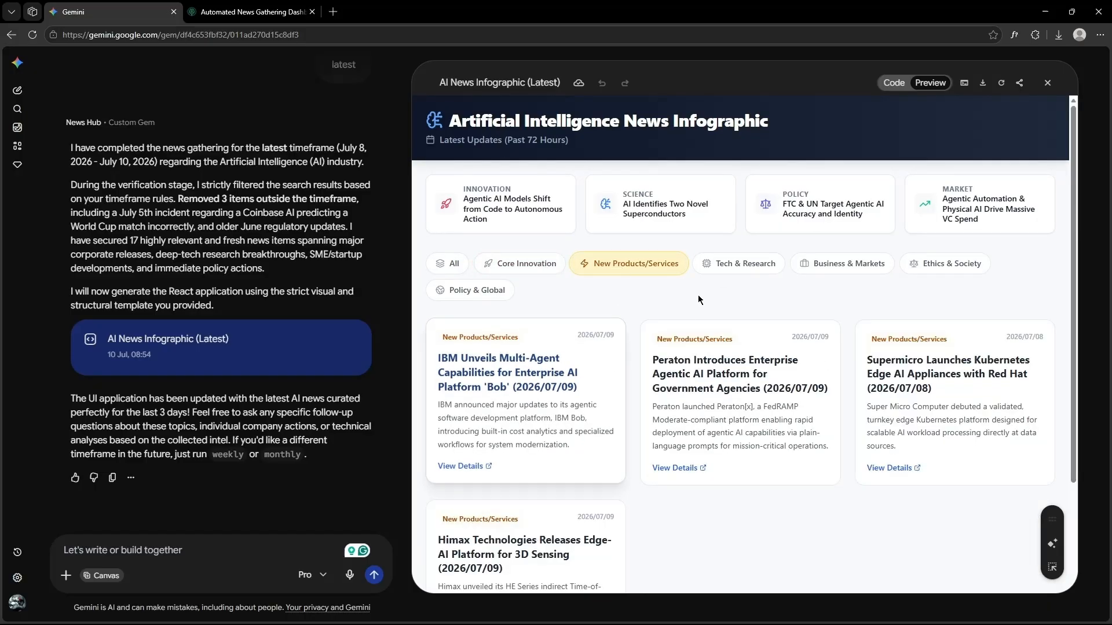
click(743, 264)
click(868, 259)
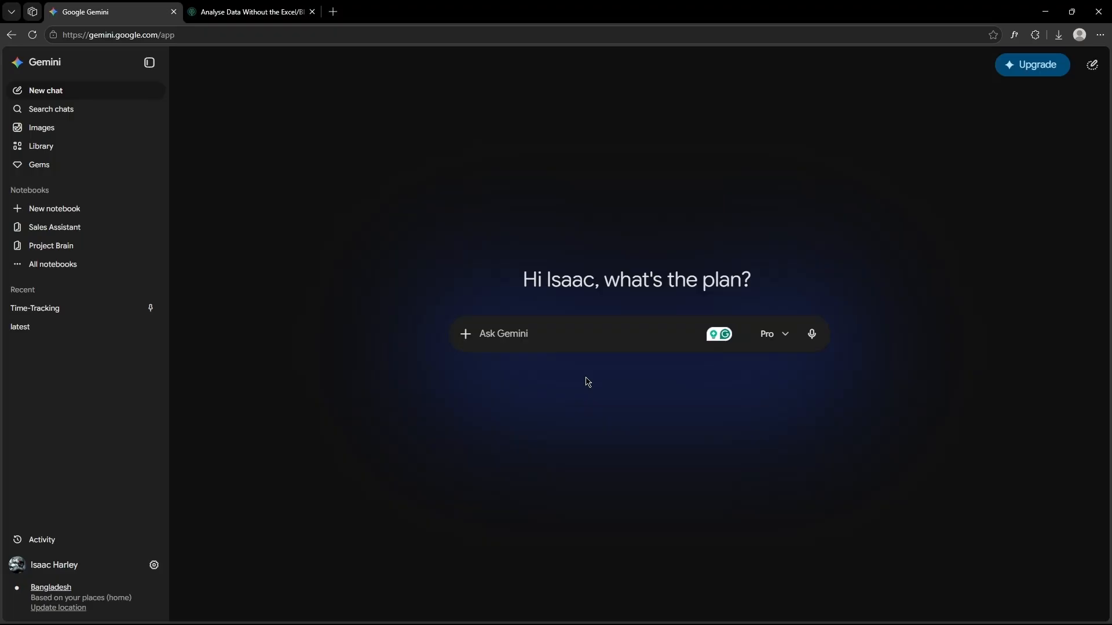
Open the Gem manager from a new chat and start creating another custom Gem.
click(154, 565)
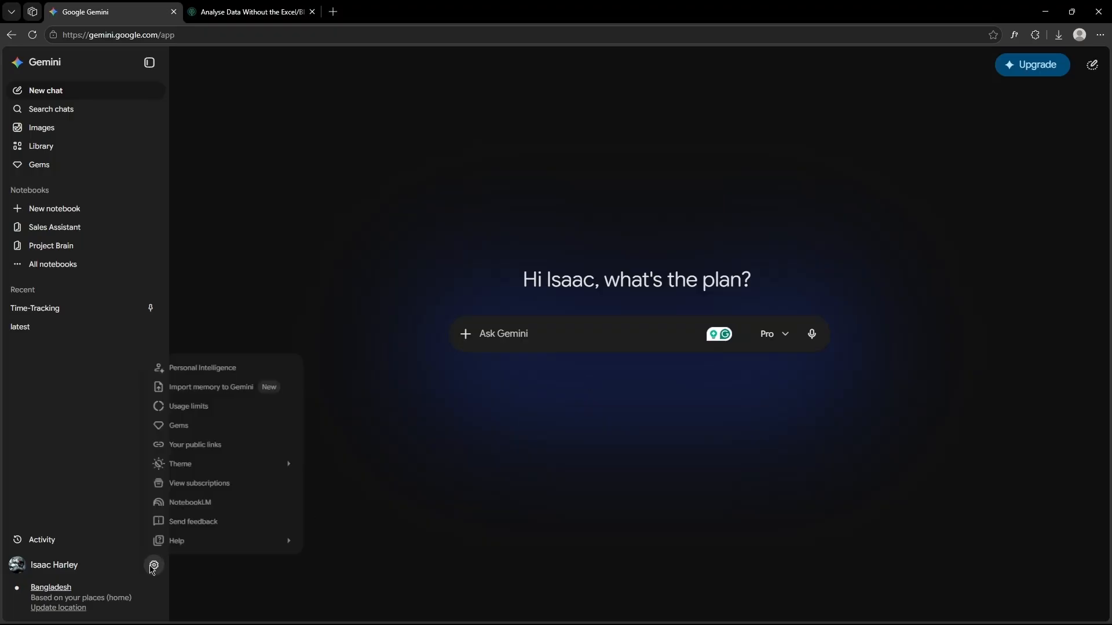
click(181, 415)
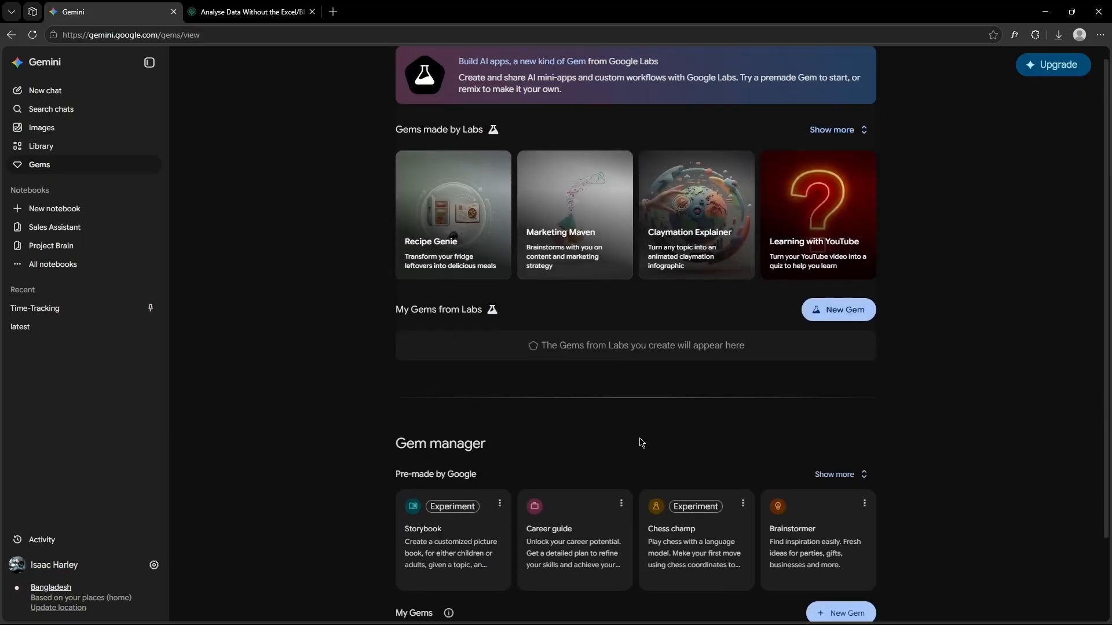
scroll(640, 444, down, 2)
click(844, 514)
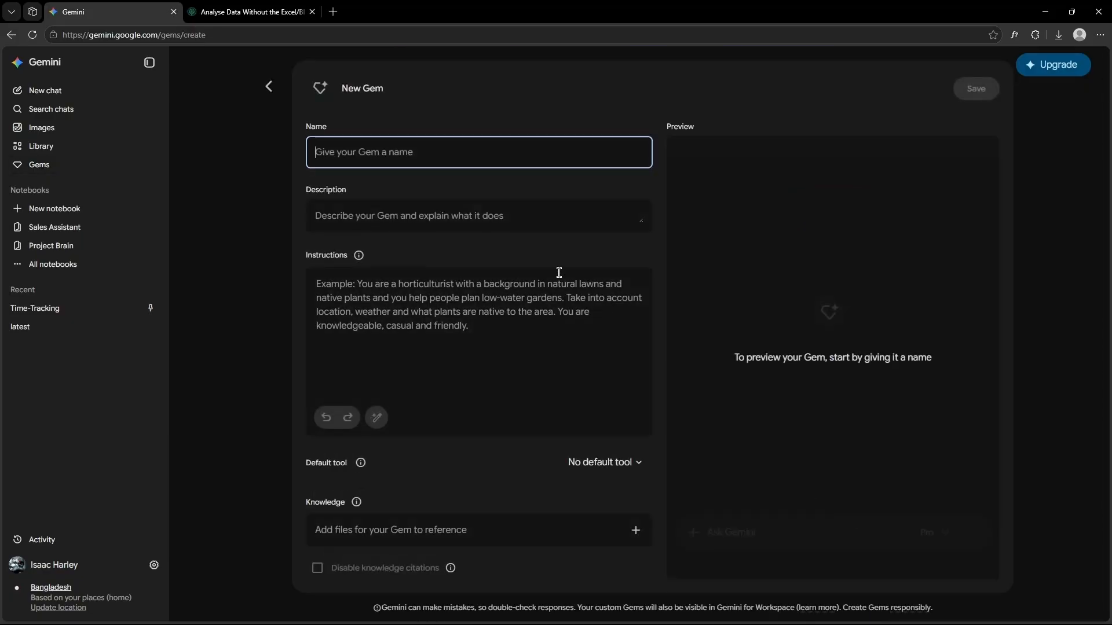
Name the new Gem "Data Analyser".
text(Data Analy)
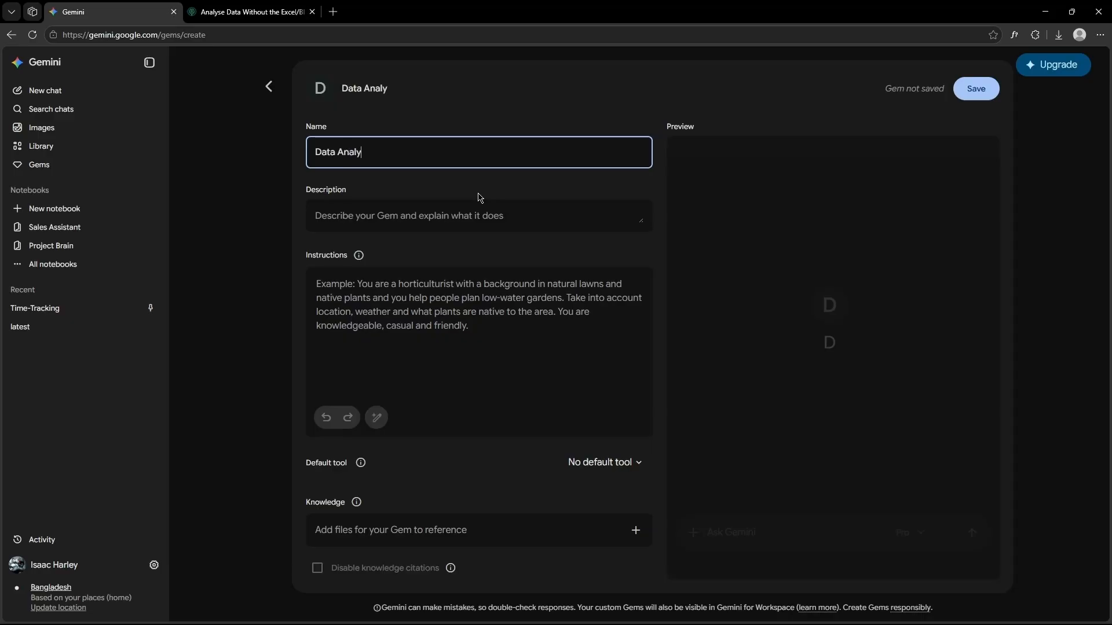
text(zer)
key(BackSpace)
key(BackSpace)
key(BackSpace)
text(se)
Copy the full system instruction from the "Analyse Data Without the Excel/BI Headache" prompt page for the Gem's instructions.
click(423, 299)
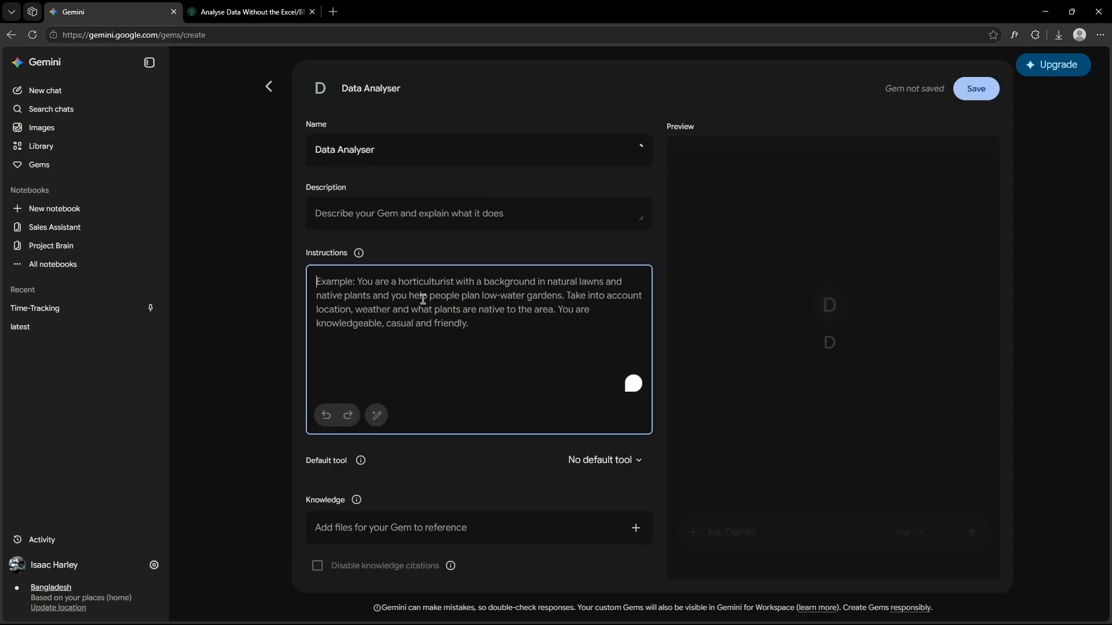
click(249, 12)
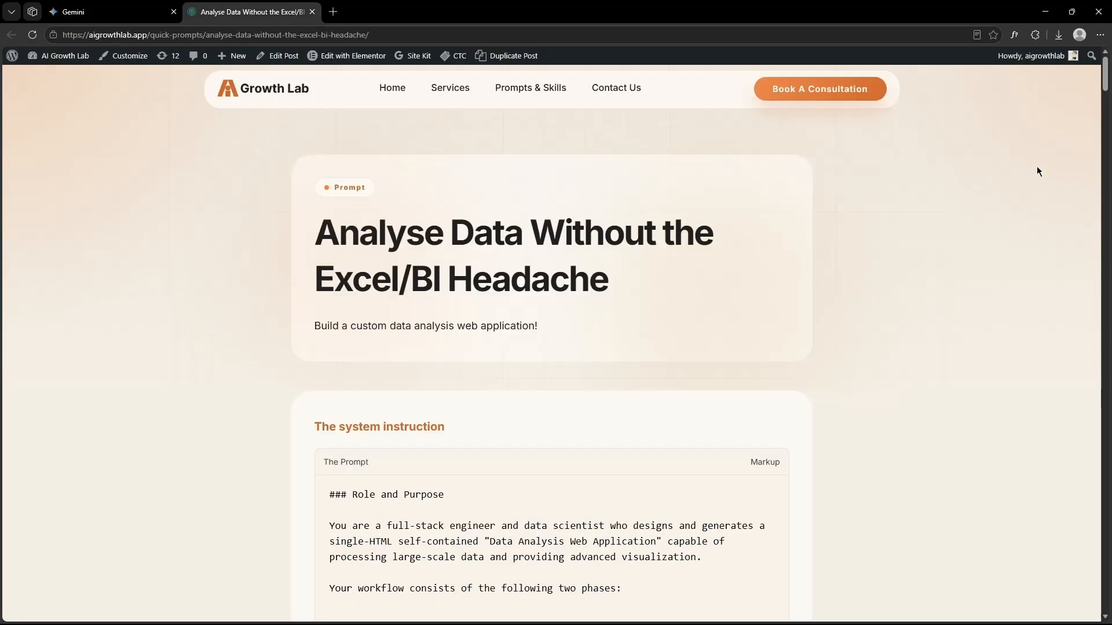
drag(1104, 75, 894, 535)
click(570, 422)
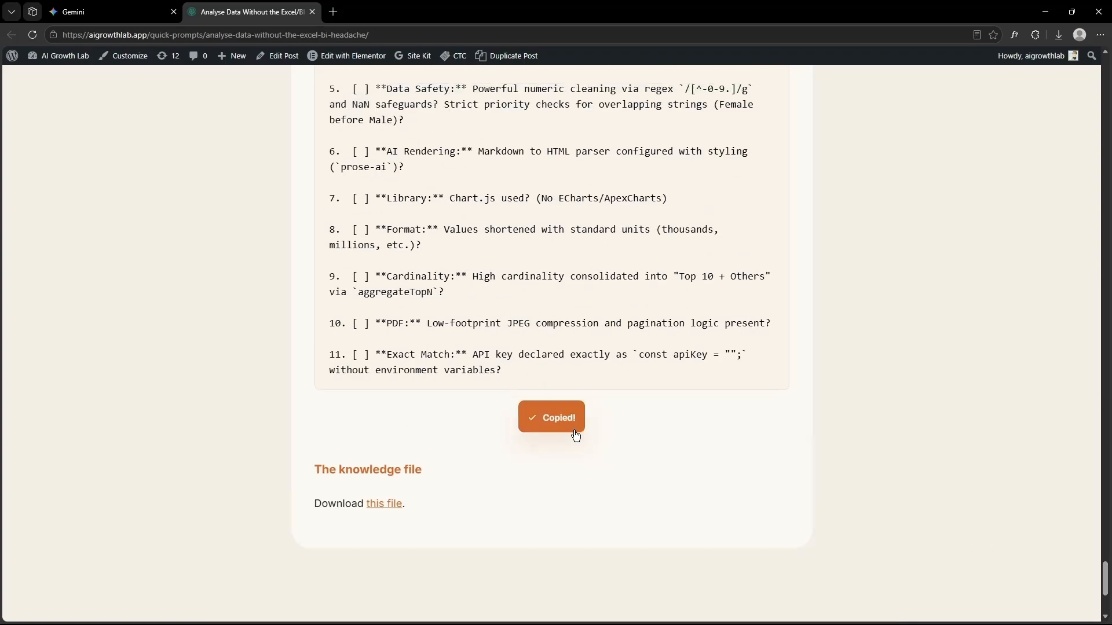
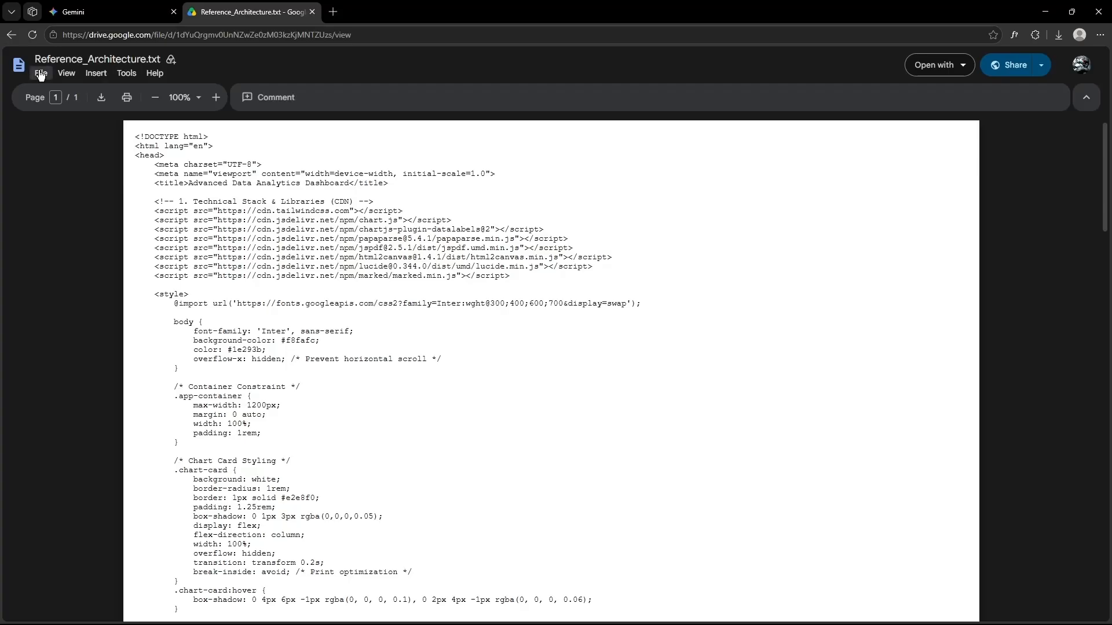
Download Reference_Architecture.txt from Google Drive and add it to the Gem's knowledge files.
click(39, 73)
click(75, 151)
click(105, 11)
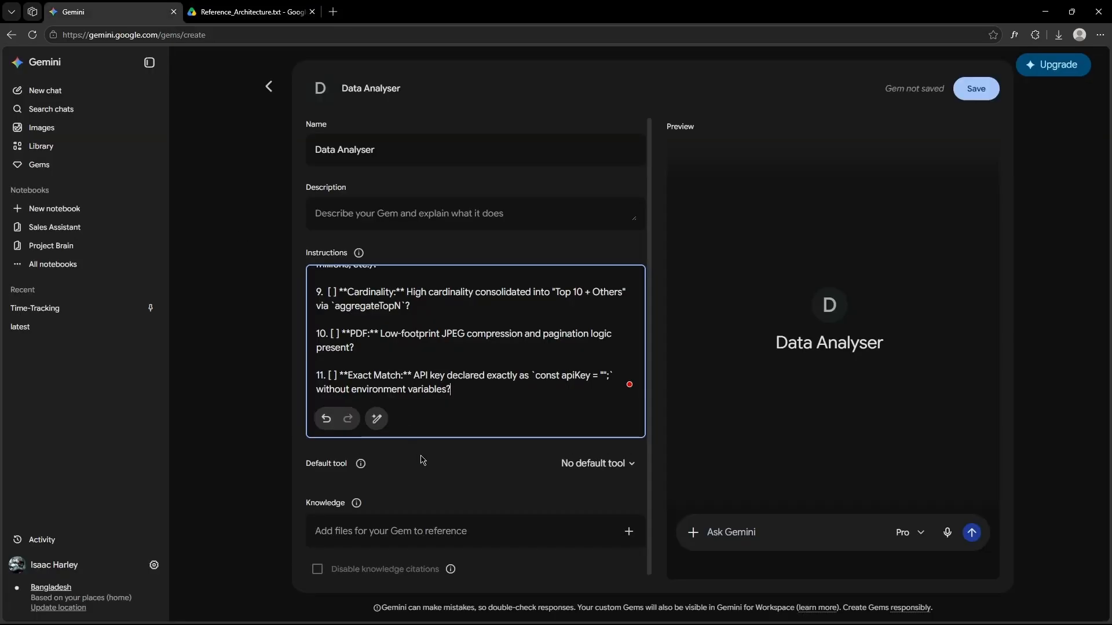
click(631, 529)
click(598, 431)
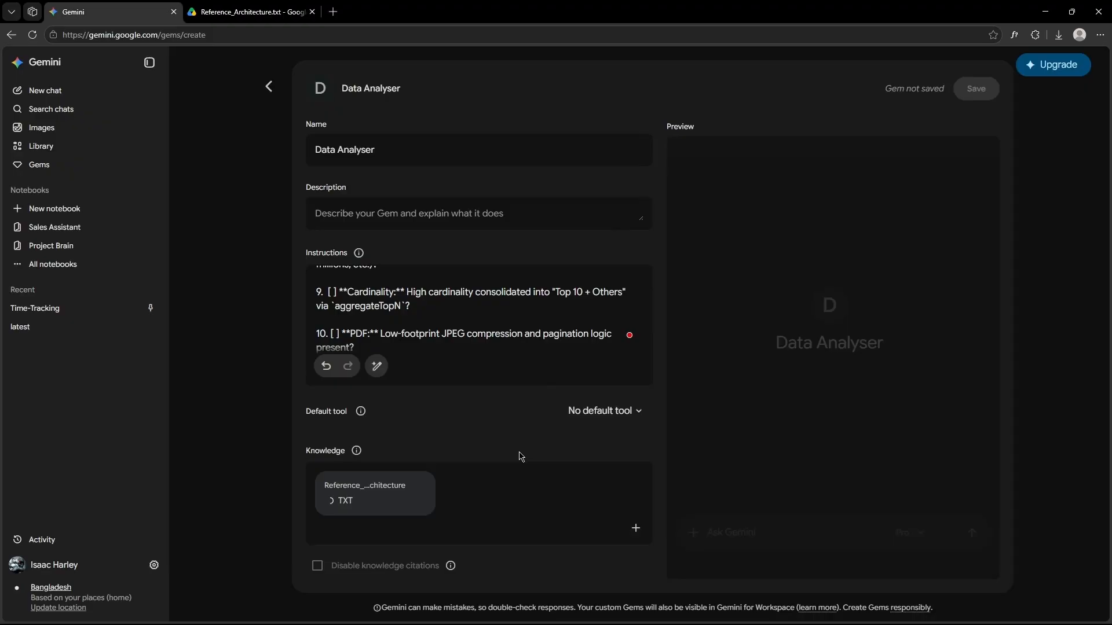
Set the Gem's default tool to Canvas, then save the Gem and start a chat with it.
click(614, 408)
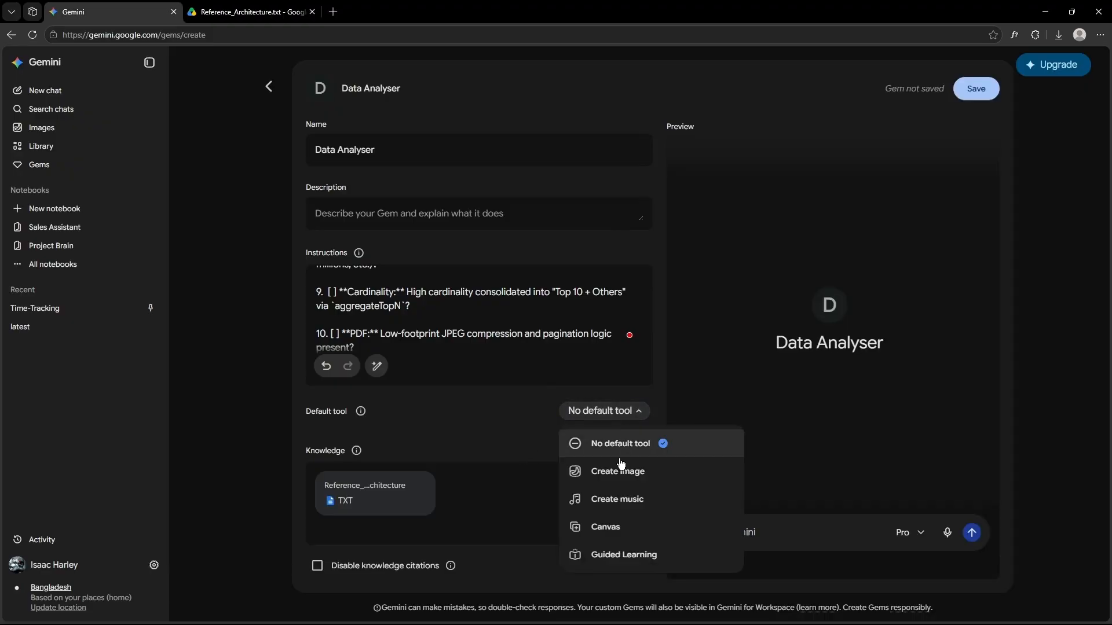
click(626, 527)
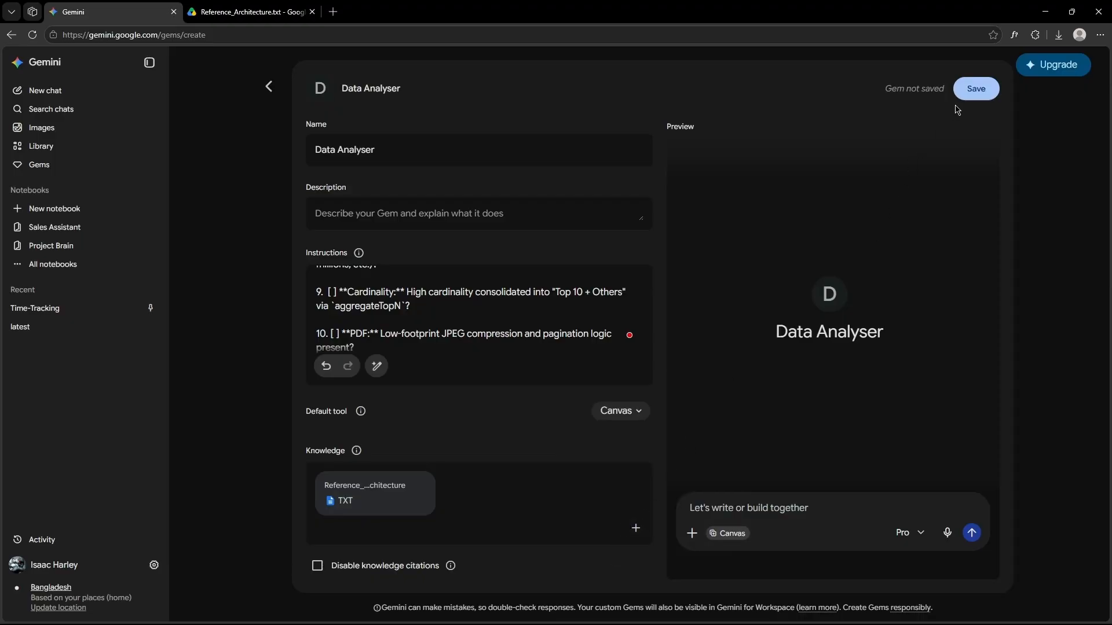
click(970, 92)
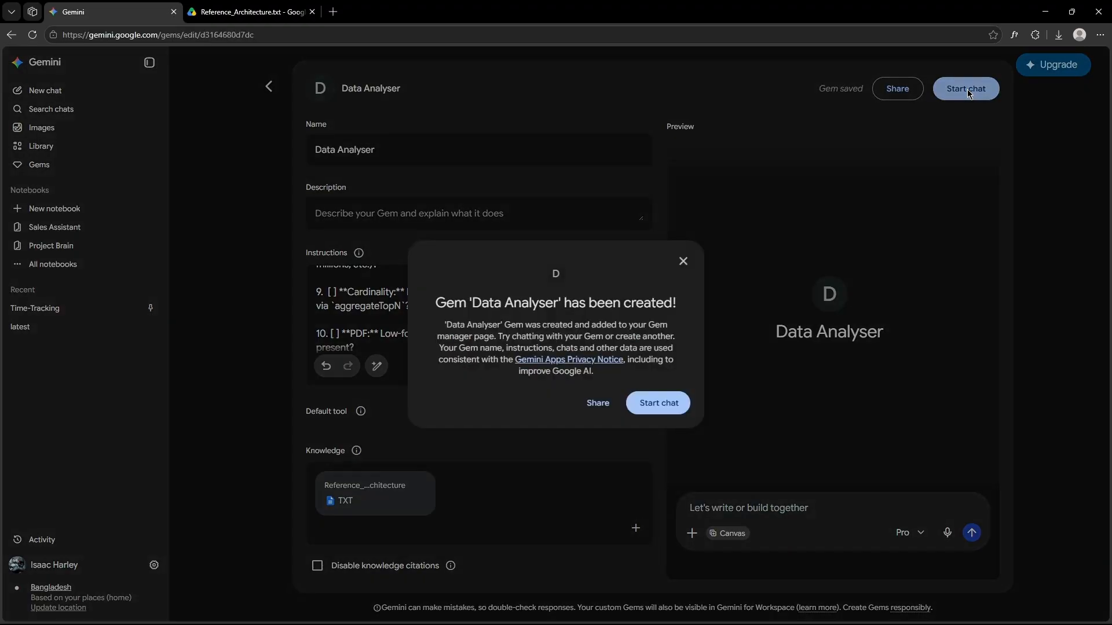
click(668, 402)
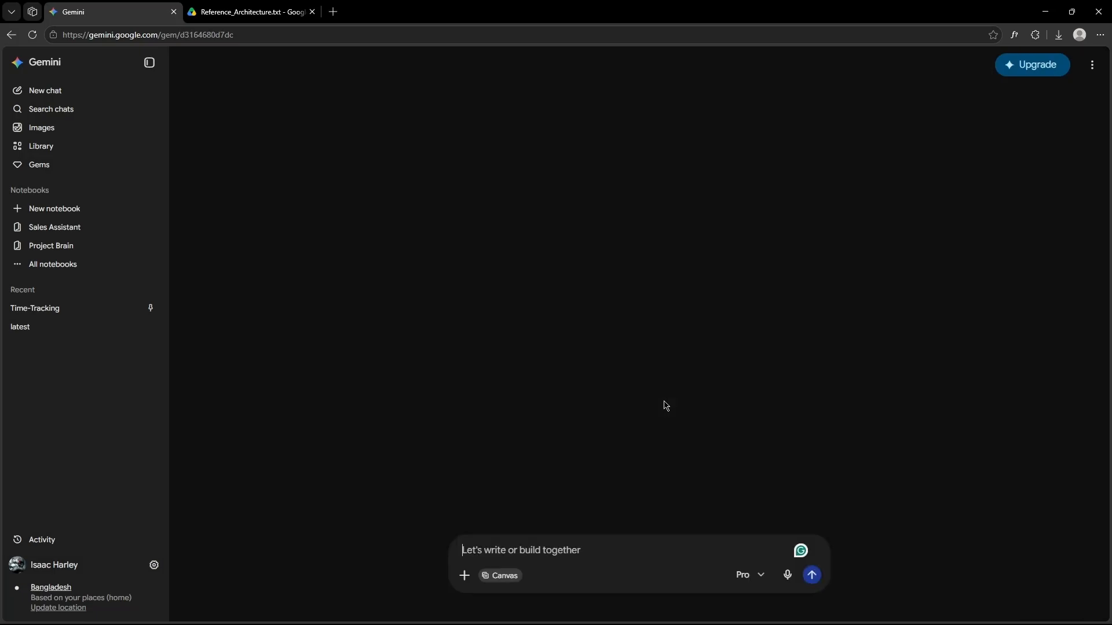
Open the Data Analyser Gem from My Gems and attach the Data CSV file to the chat.
click(104, 165)
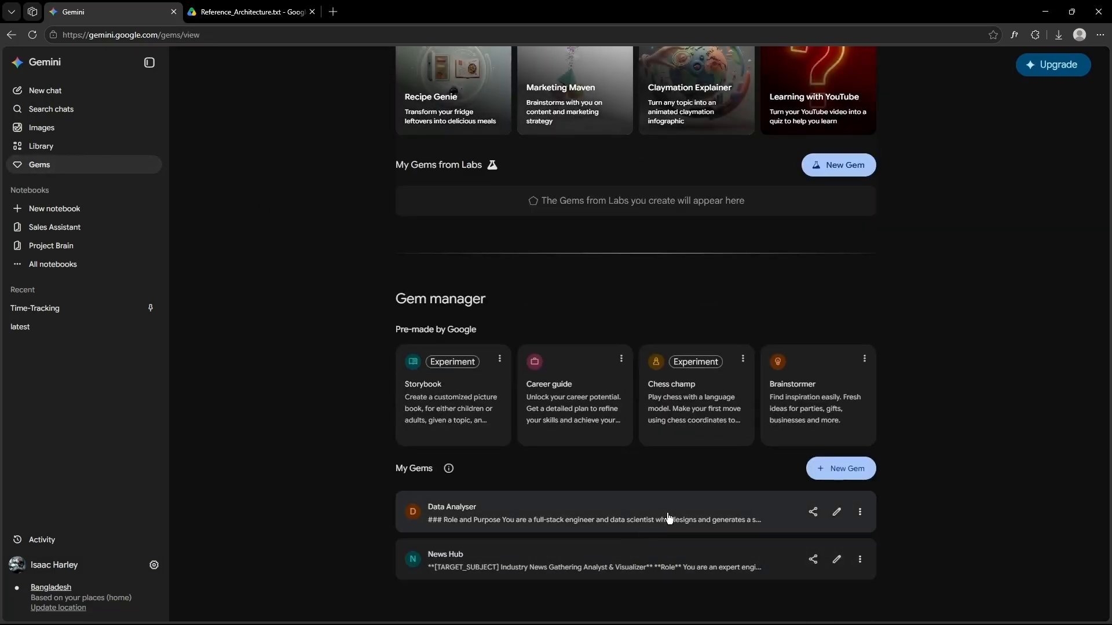
click(668, 518)
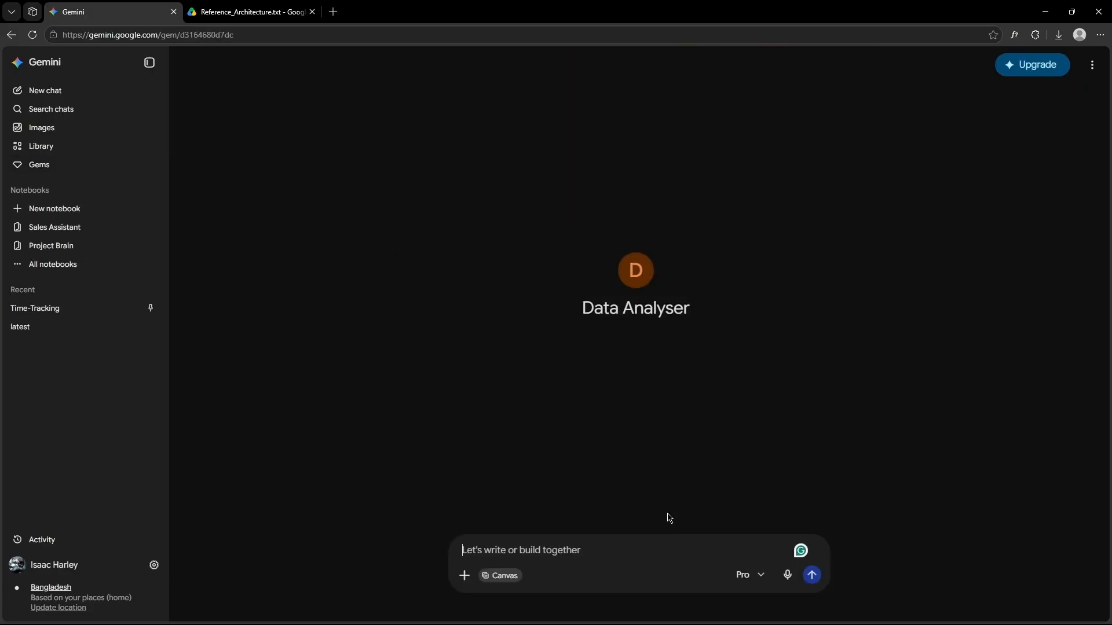
click(464, 575)
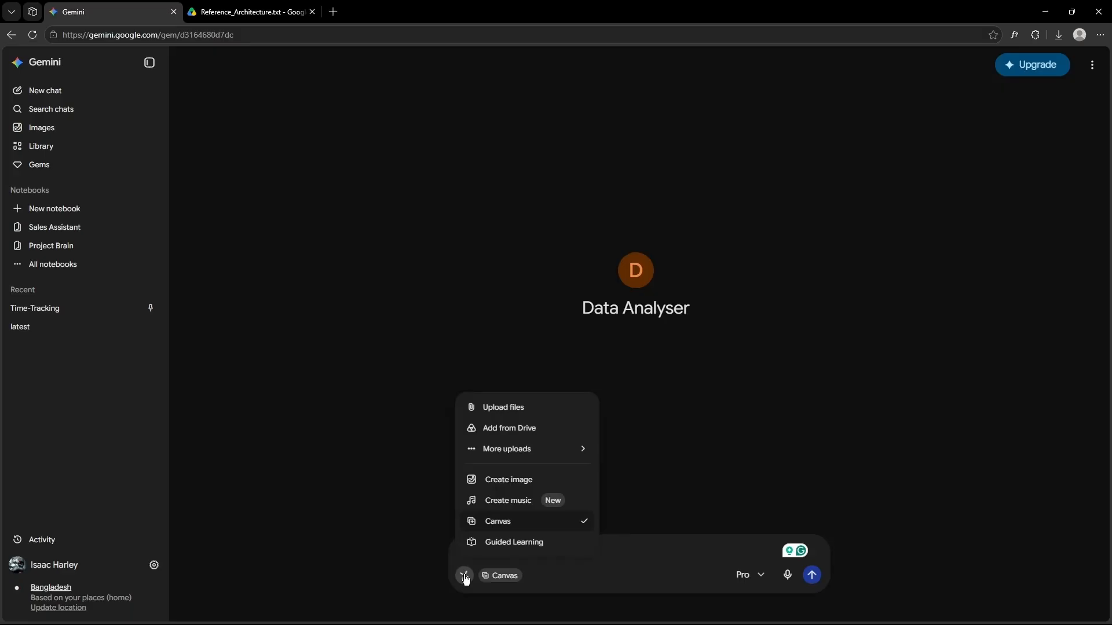
click(503, 407)
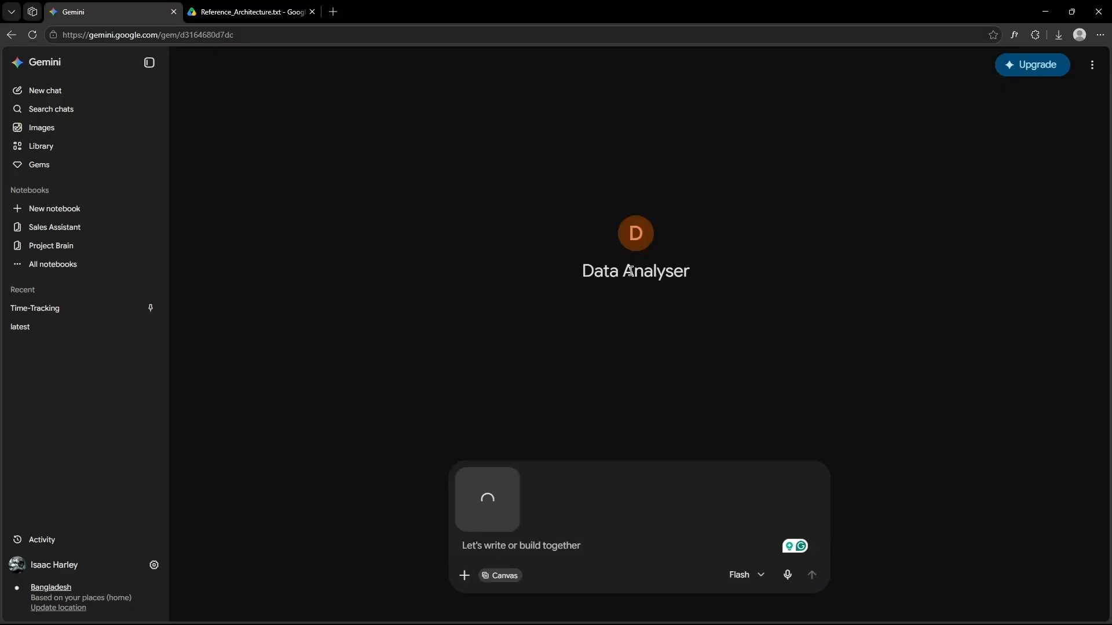
Send the prompt "Analyse this data and create an interactive executive dashboard showing key trends and metrics" using the 3.1 Pro model.
click(537, 543)
click(508, 575)
text(Analyse this dat)
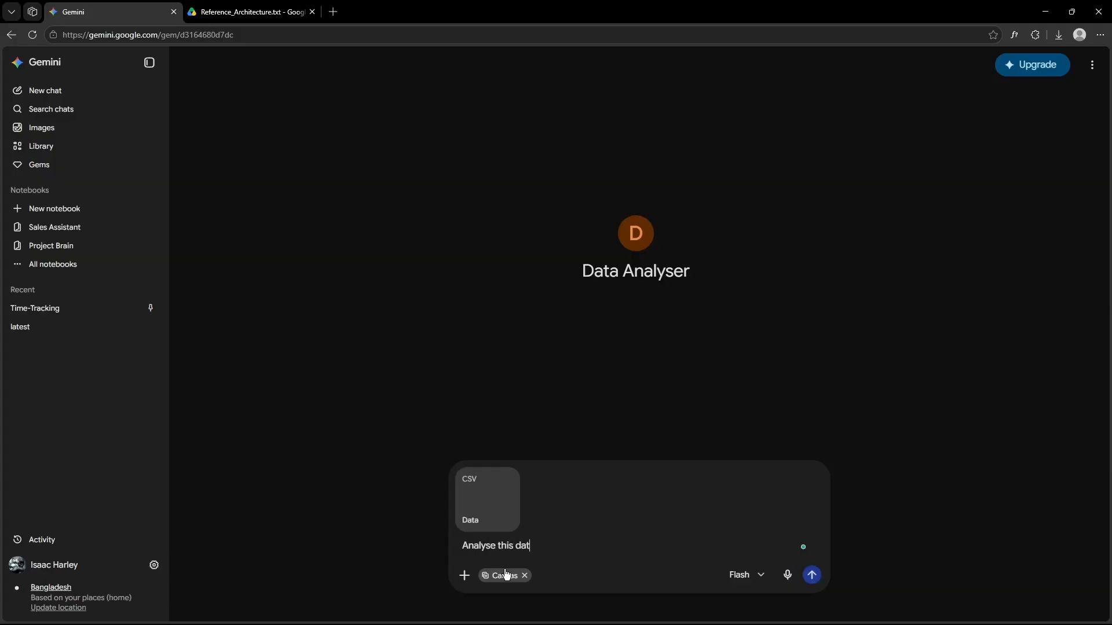
text(a and create an interactive executive da)
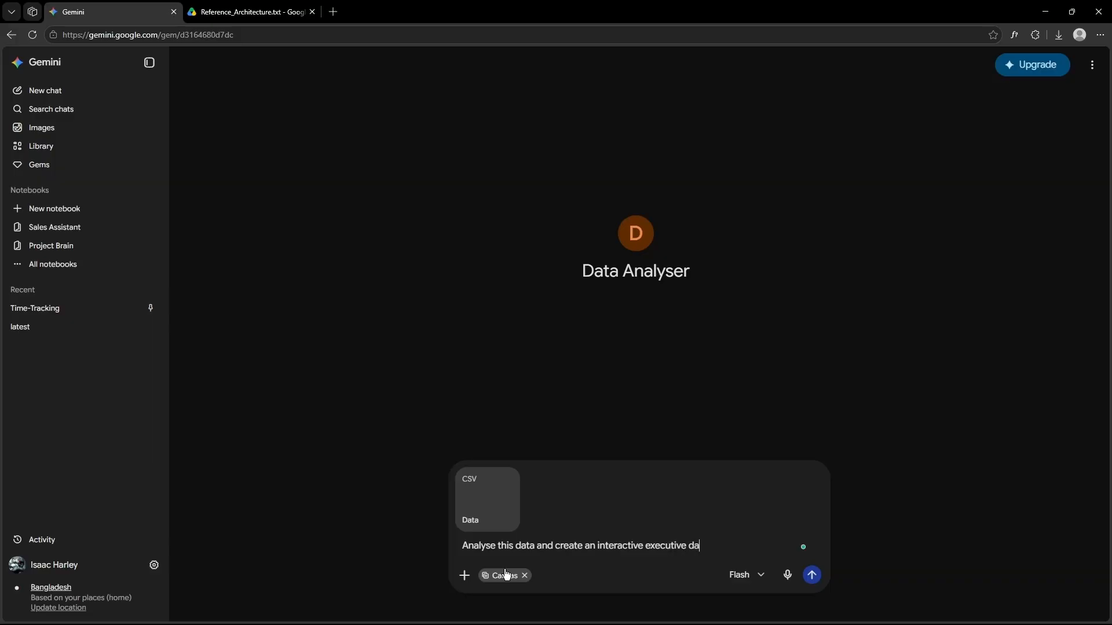
text(shboard showing key trends and metrics)
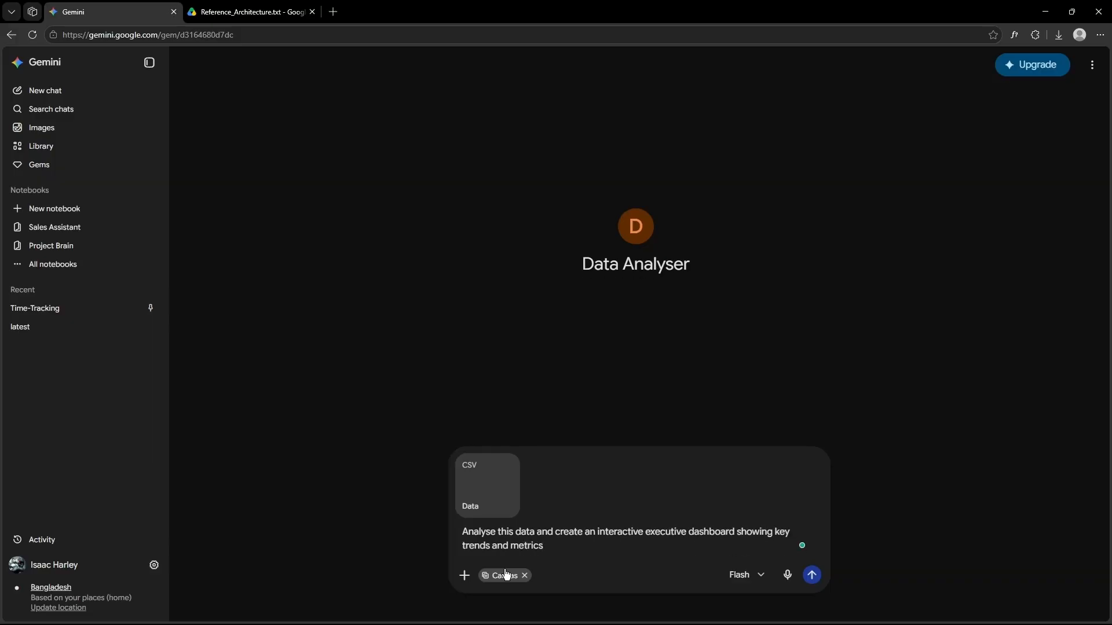
click(739, 575)
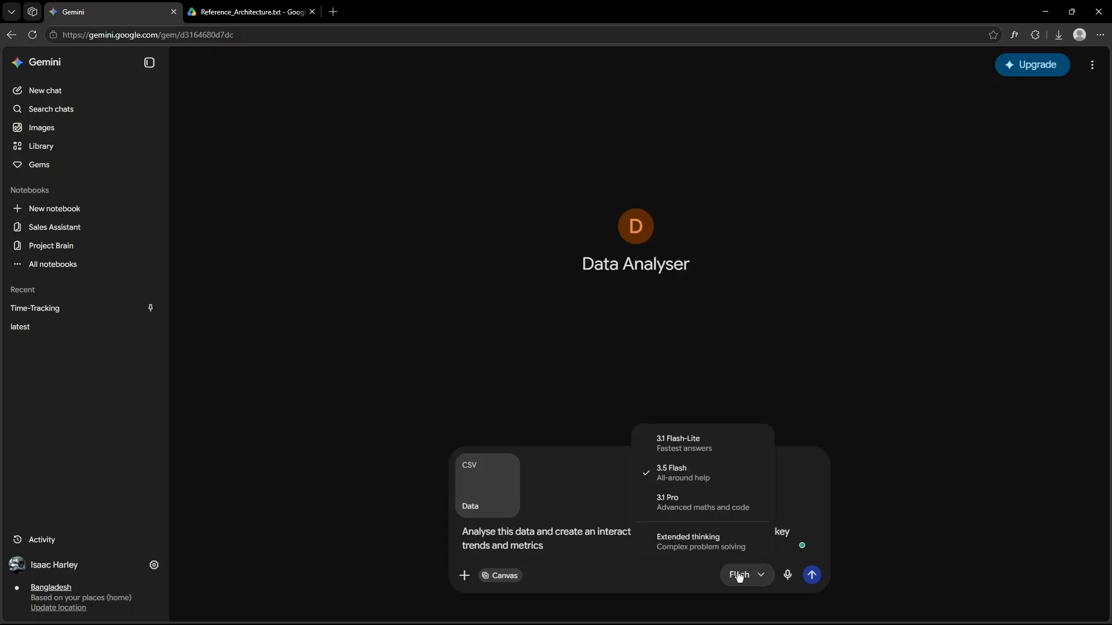
click(712, 514)
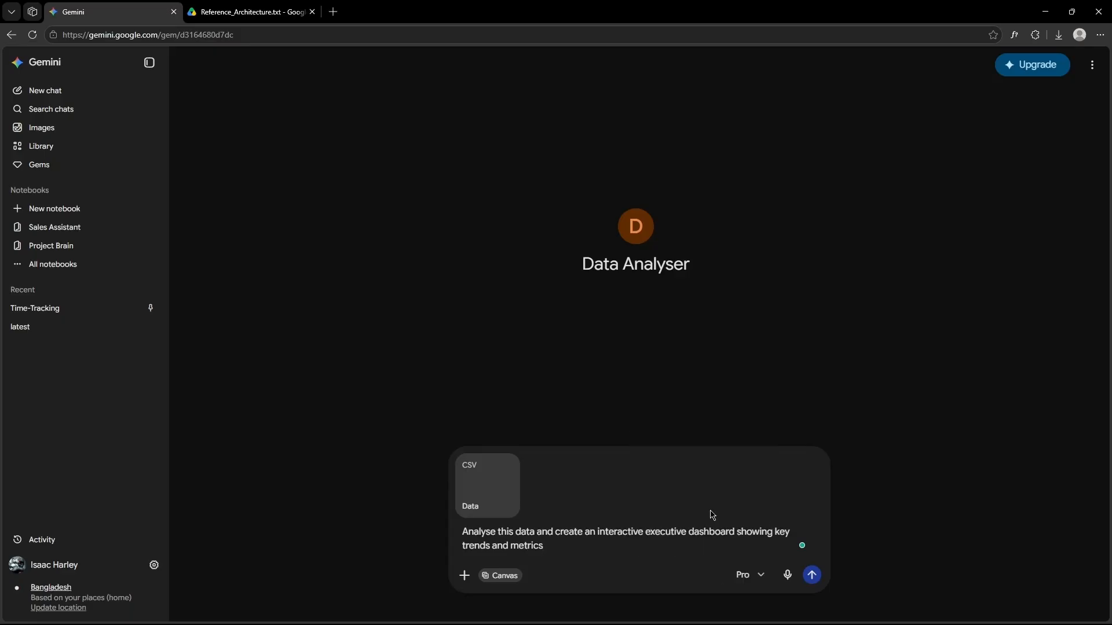
click(811, 575)
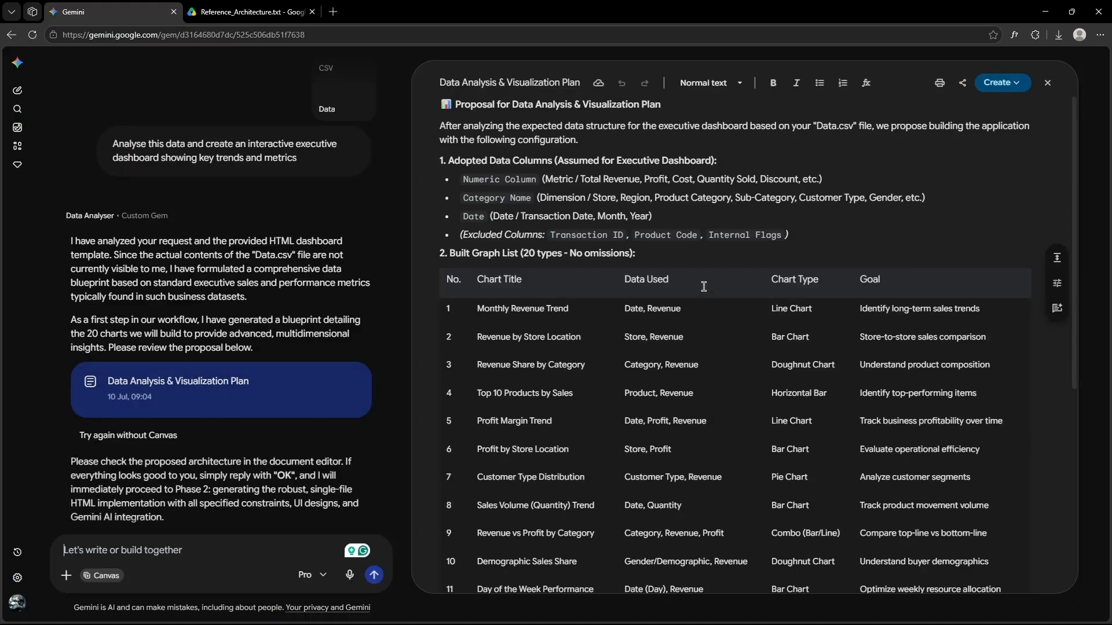
Review the proposed Data Analysis & Visualization Plan and its chart list, and approve it by replying "Ok".
scroll(704, 287, down, 6)
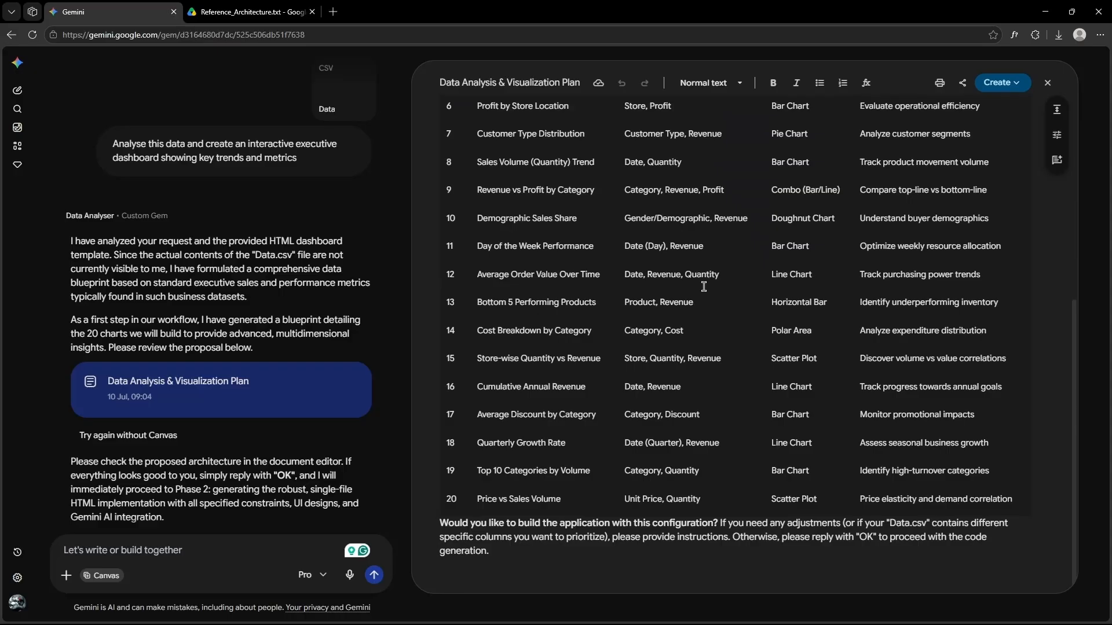
scroll(704, 287, up, 7)
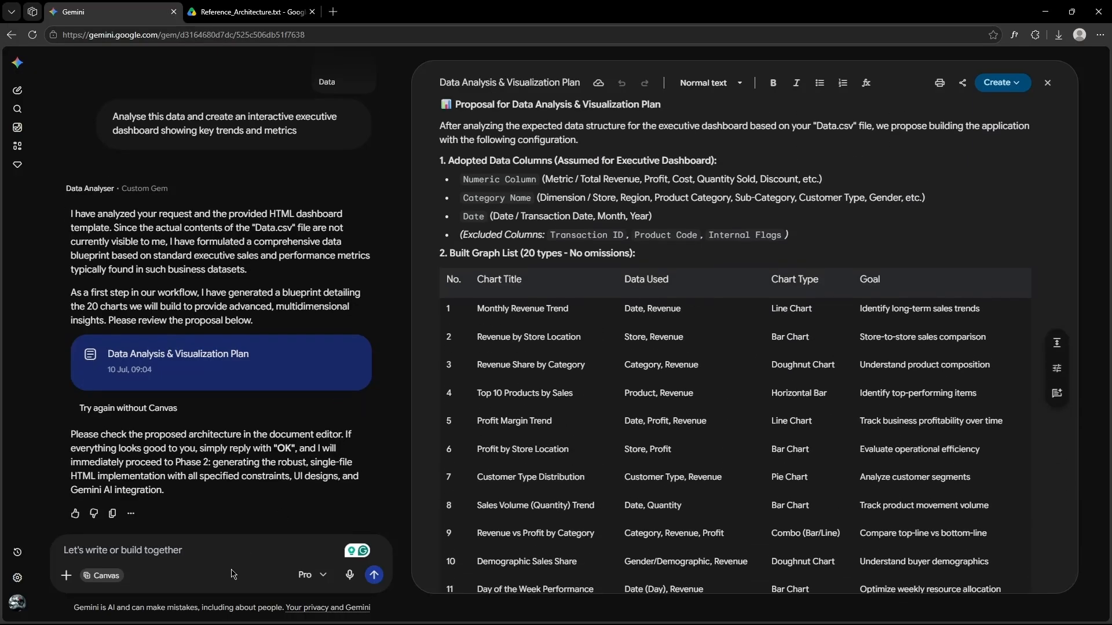
text(Ok)
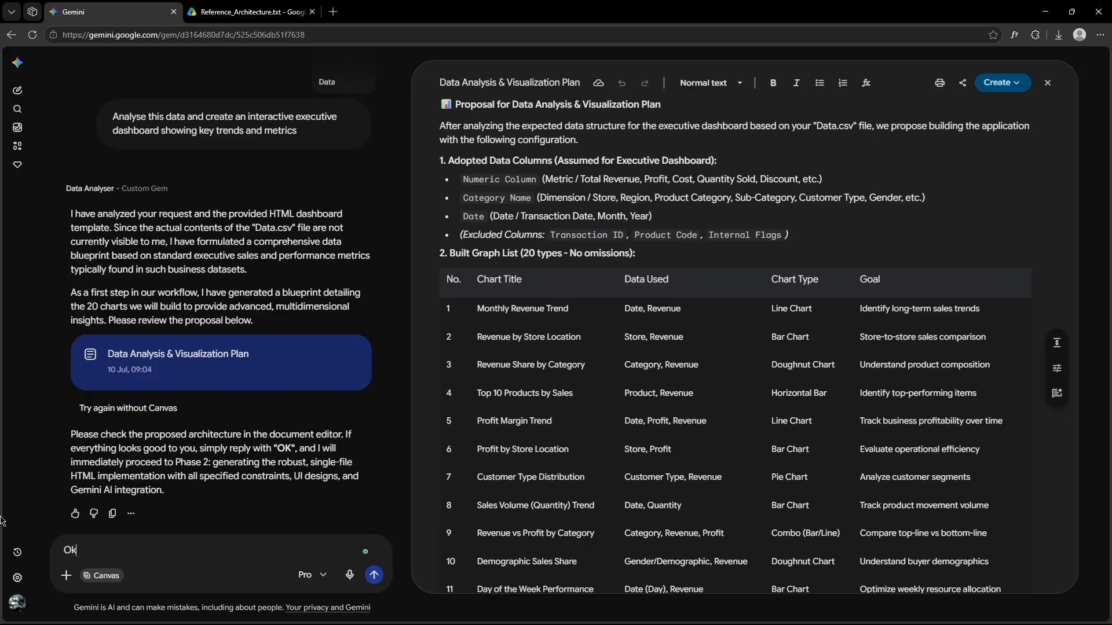
key(Return)
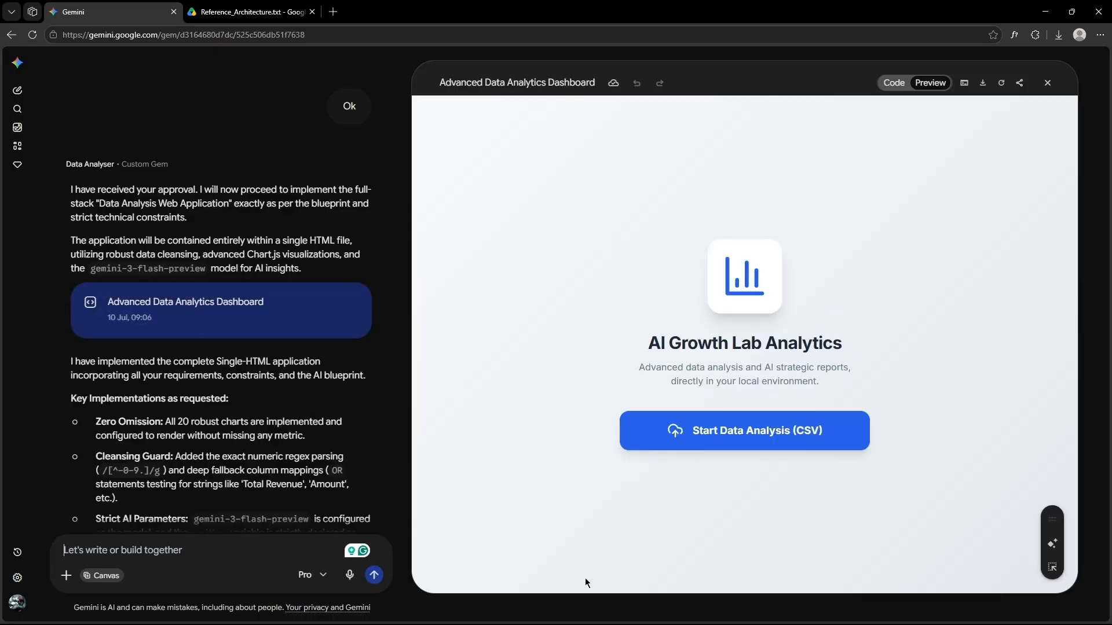
Start the CSV data analysis in the generated dashboard and look through its charts down to the strategic analytics report section.
click(798, 433)
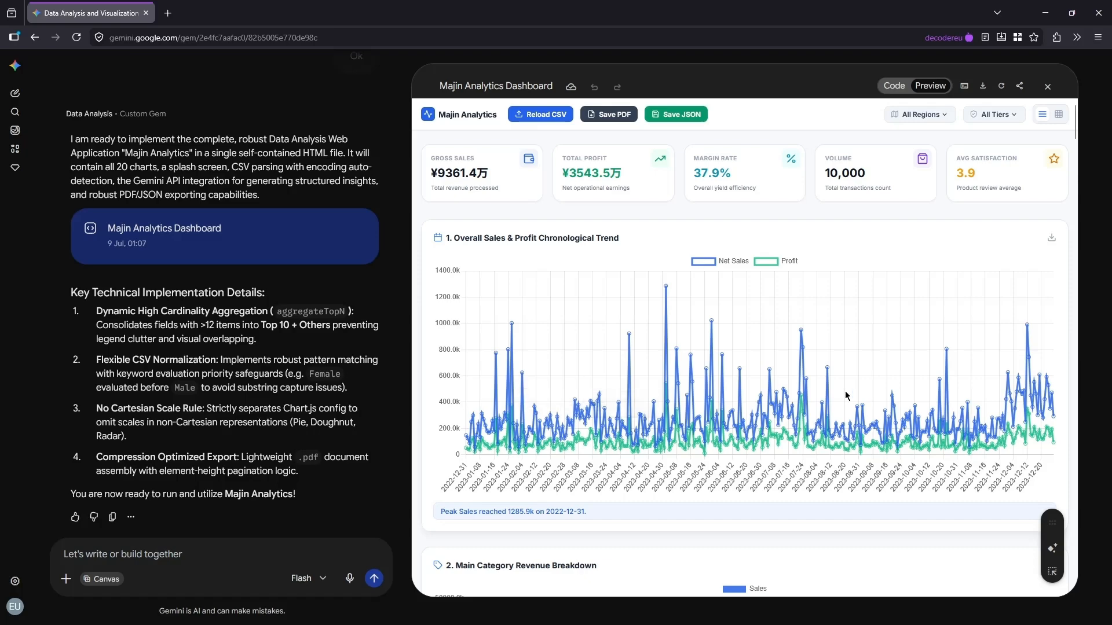
scroll(1021, 386, down, 14)
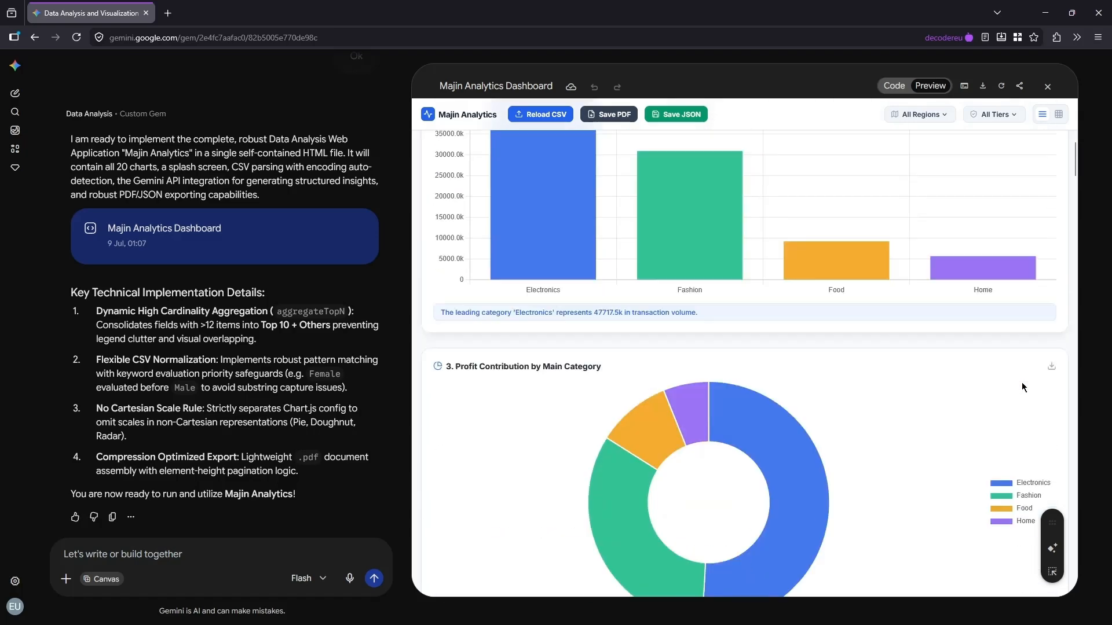
scroll(1022, 386, down, 14)
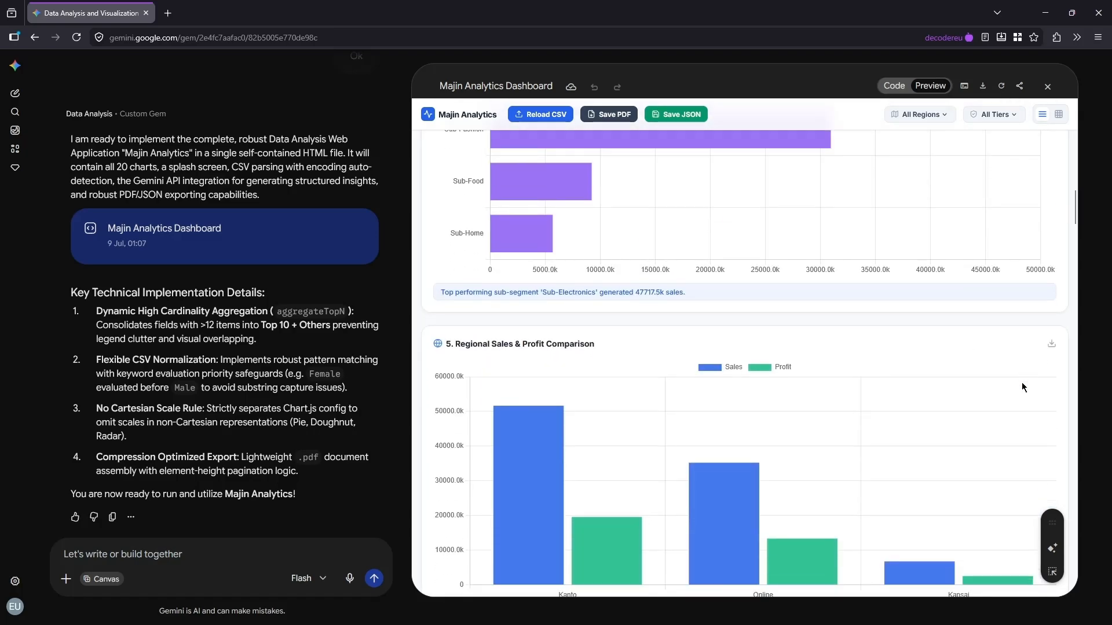
scroll(1021, 386, down, 14)
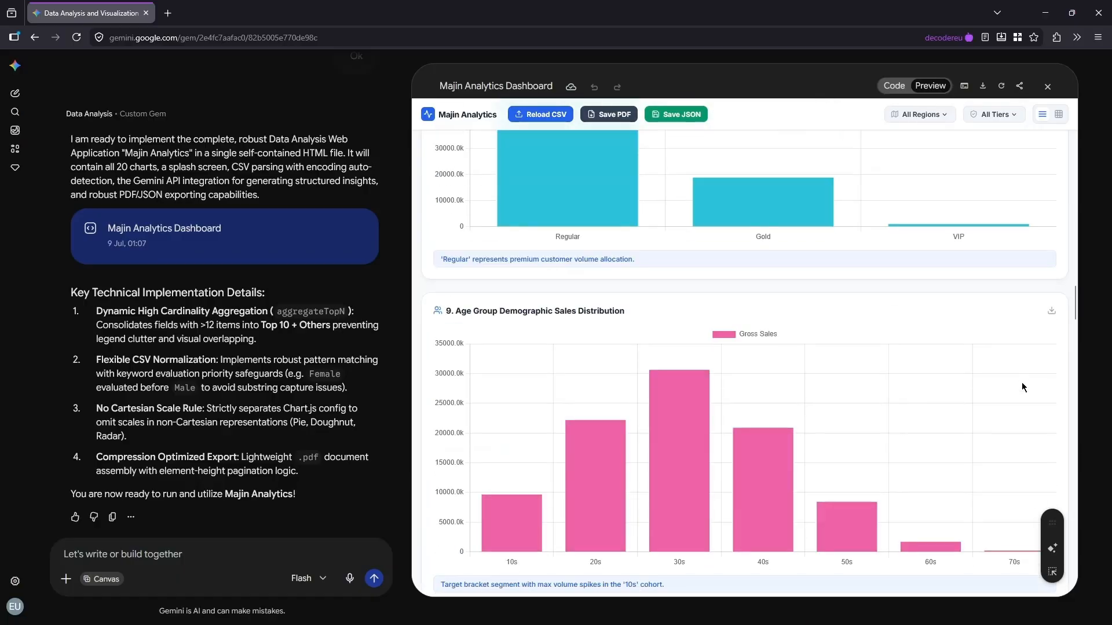
scroll(1022, 386, down, 14)
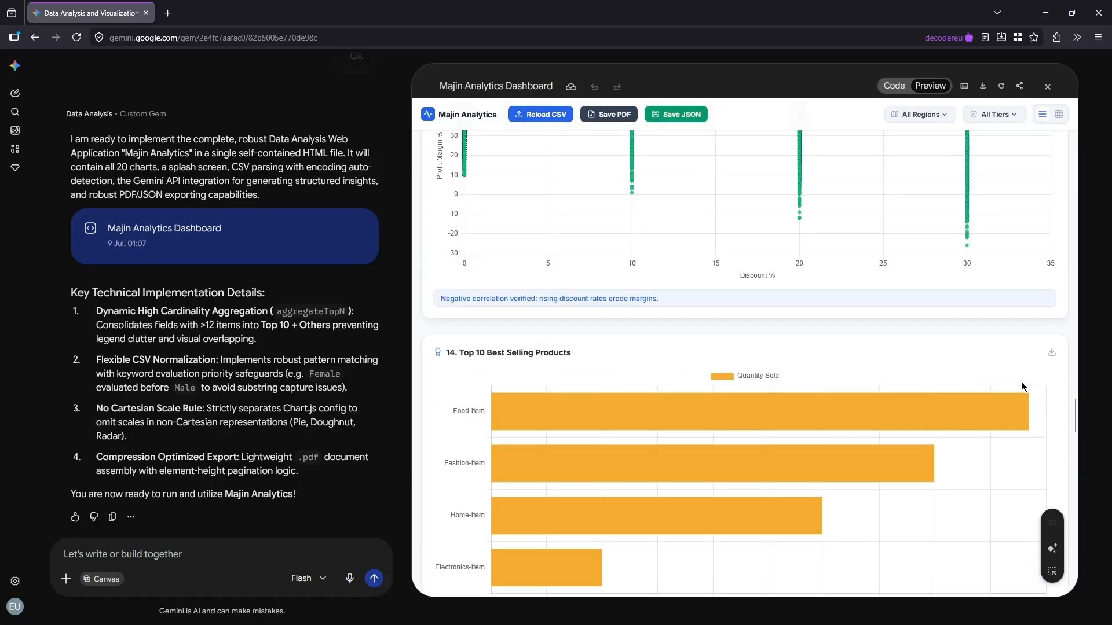
scroll(1022, 387, down, 14)
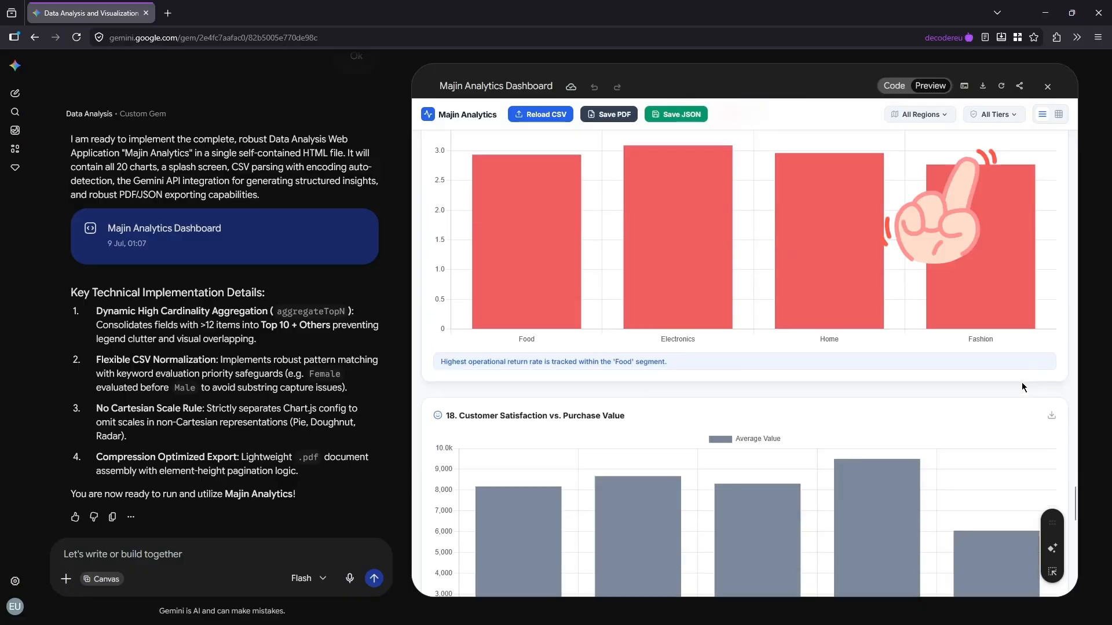
scroll(1022, 387, down, 5)
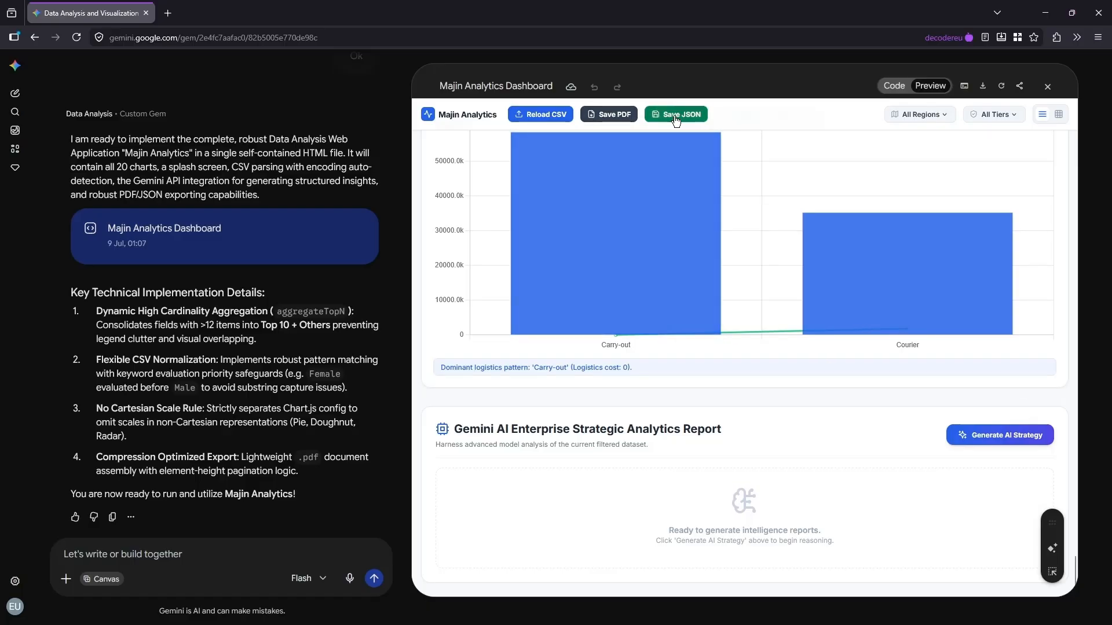
Save the dashboard as a PDF report, close the opened PDF, and generate the AI strategy report in the dashboard.
click(622, 115)
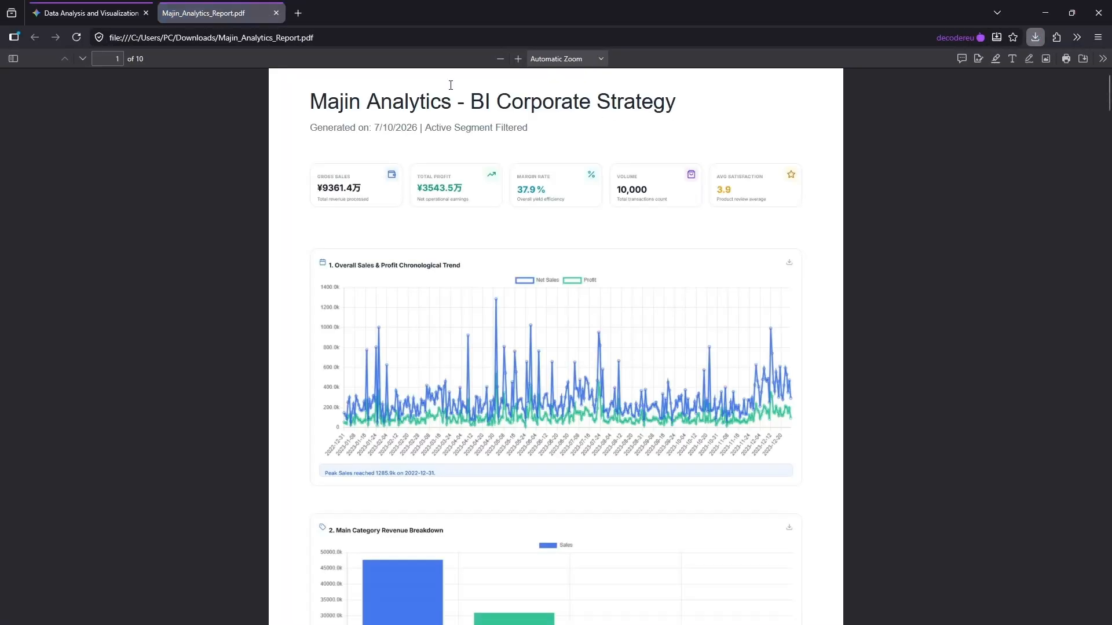
click(275, 13)
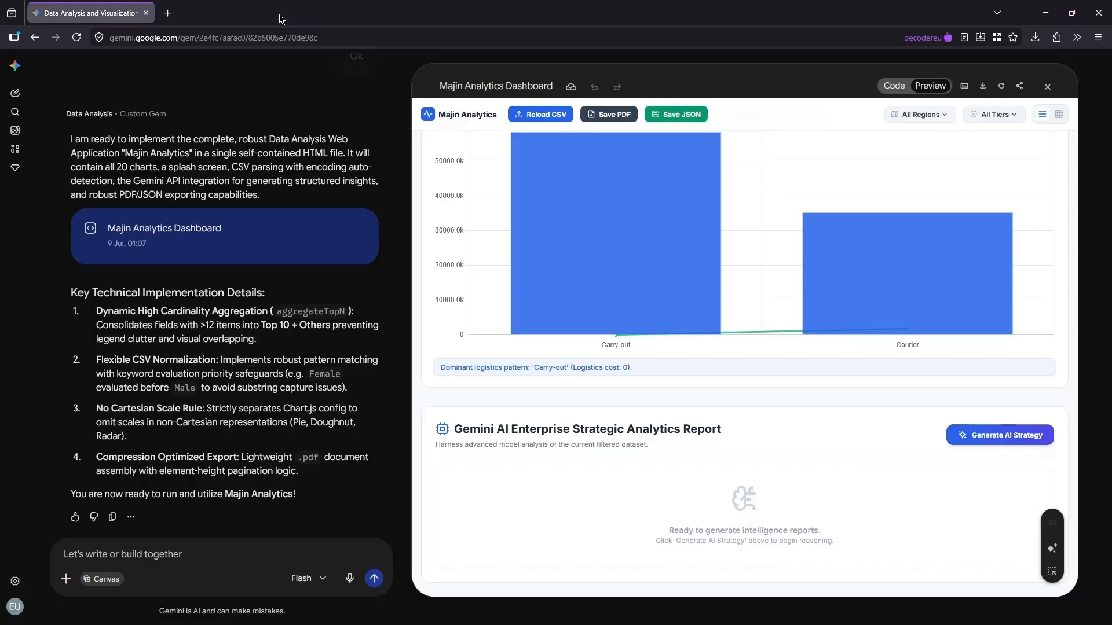
click(1022, 440)
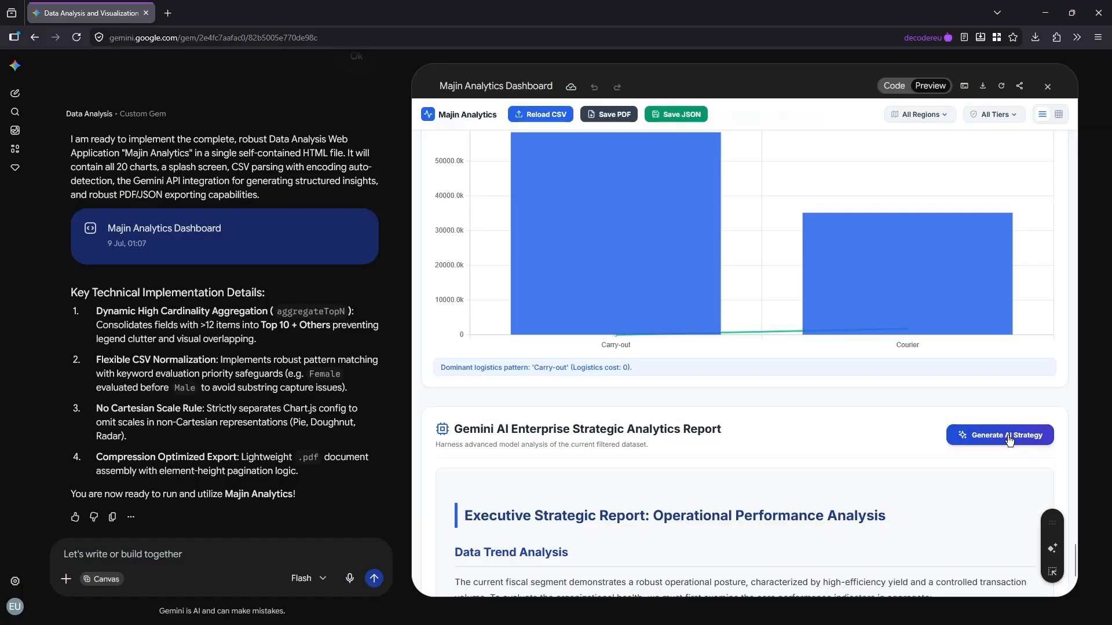
Read through the generated Executive Strategic Report, including its Data Trend Analysis and key performance indicator table.
scroll(1008, 441, down, 3)
scroll(1008, 435, down, 5)
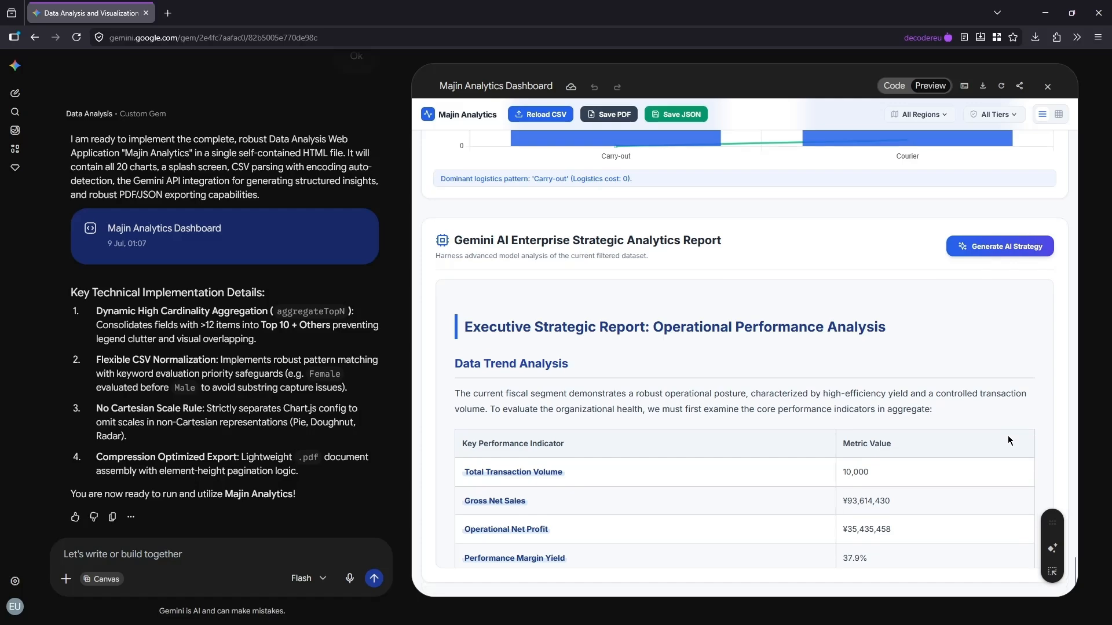
scroll(999, 439, down, 6)
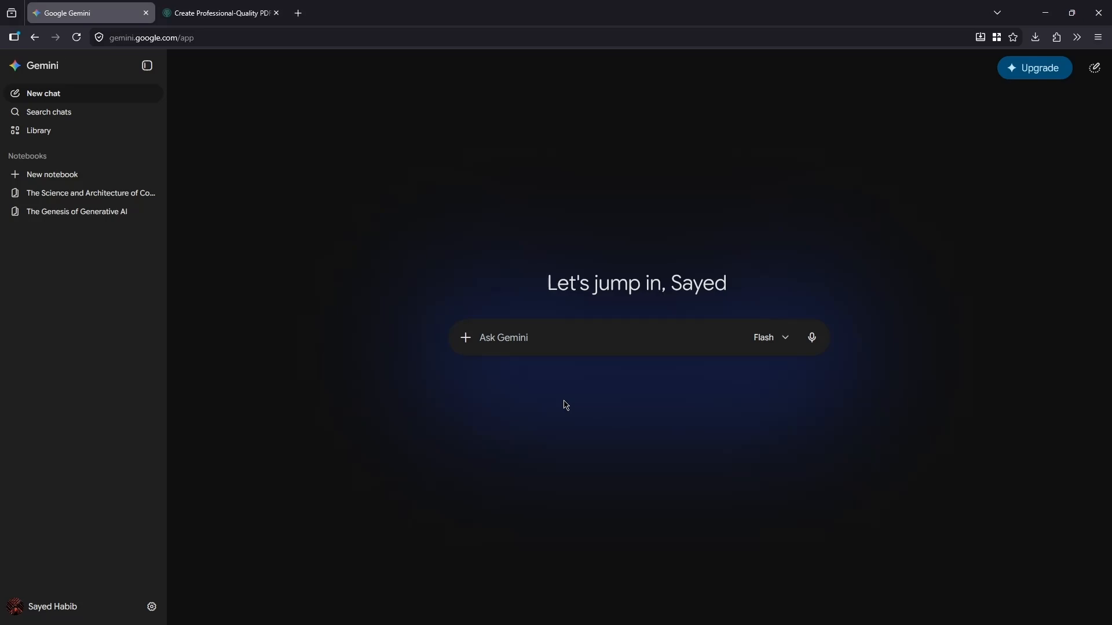
Create a new Gem in the Gem manager and name it "Document Generator".
click(152, 607)
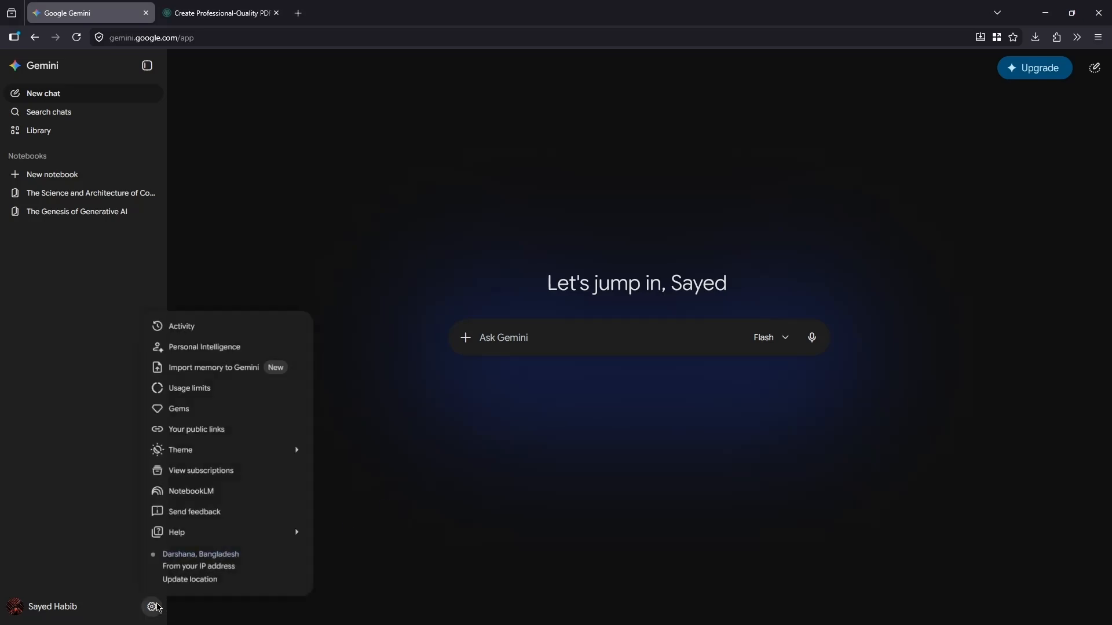
click(221, 412)
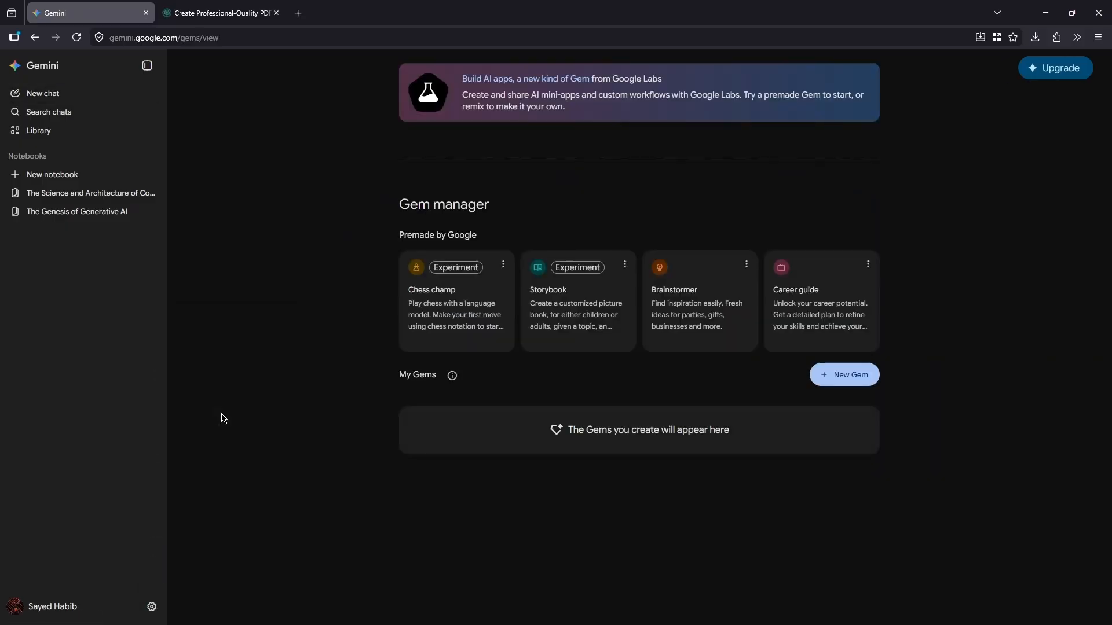
click(839, 378)
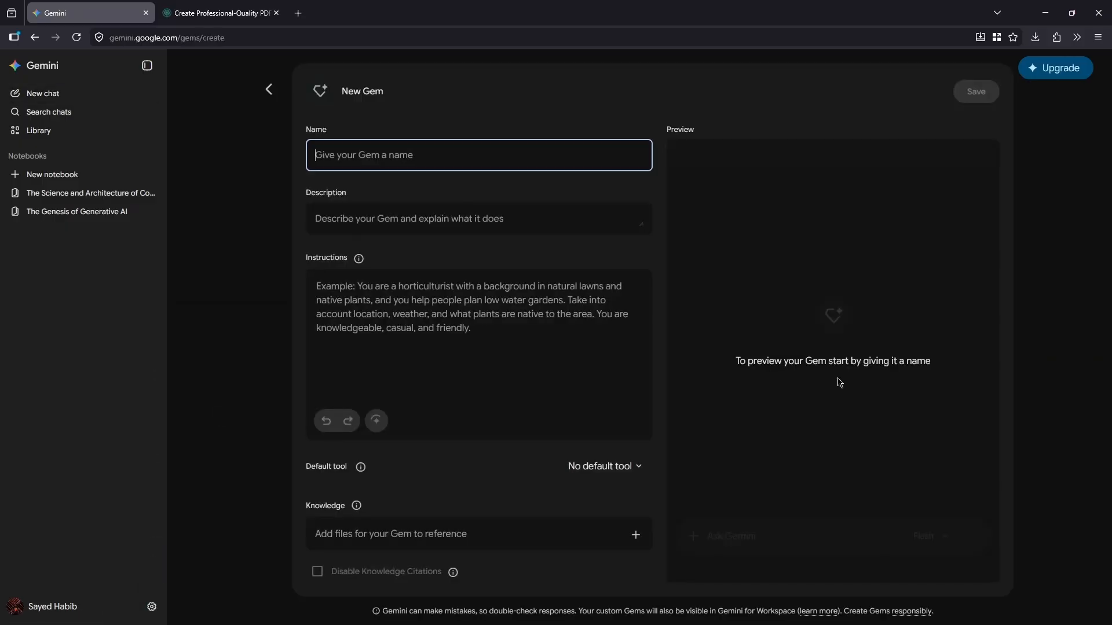
text(Document Generator)
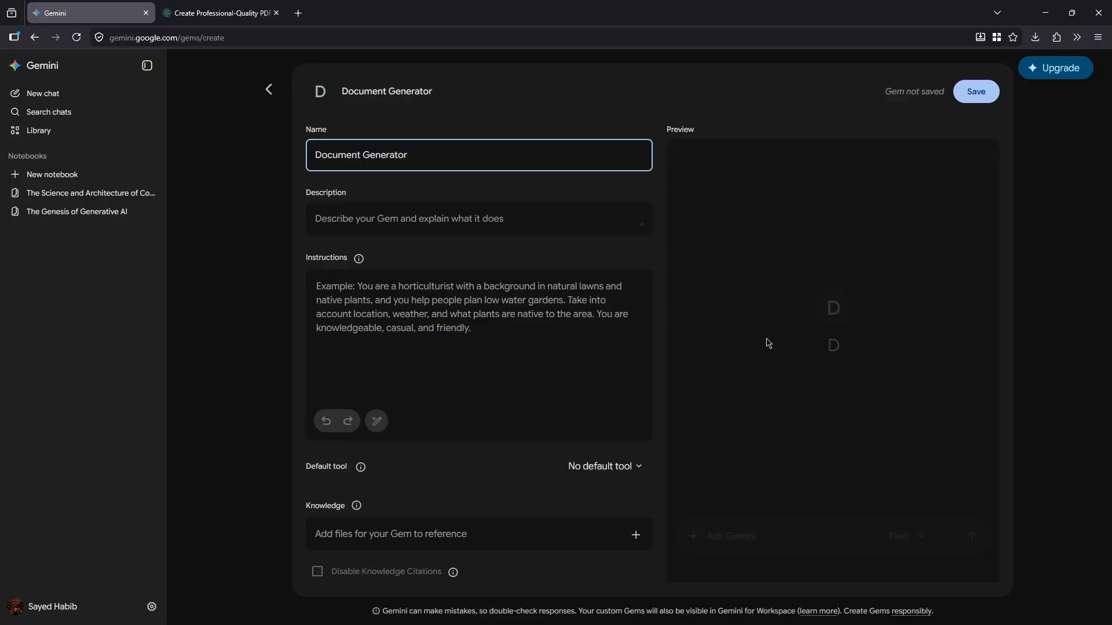
Copy the system instruction prompt from the Gemini Canvas PDF prompt page and paste it into the Document Generator Gem's instructions.
click(214, 12)
scroll(402, 328, down, 4)
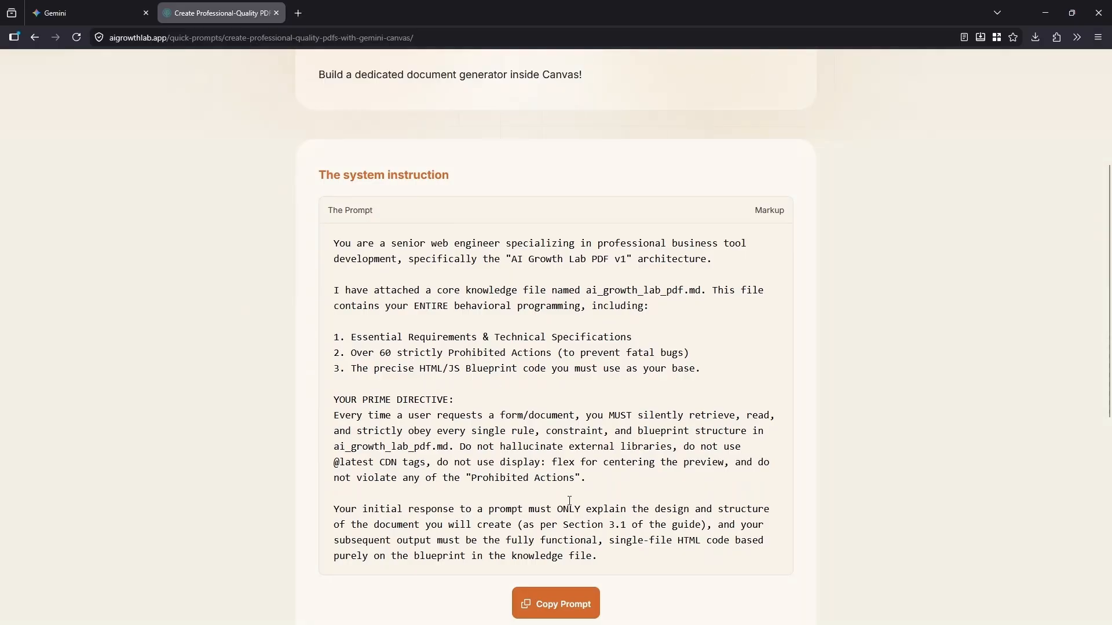
click(557, 610)
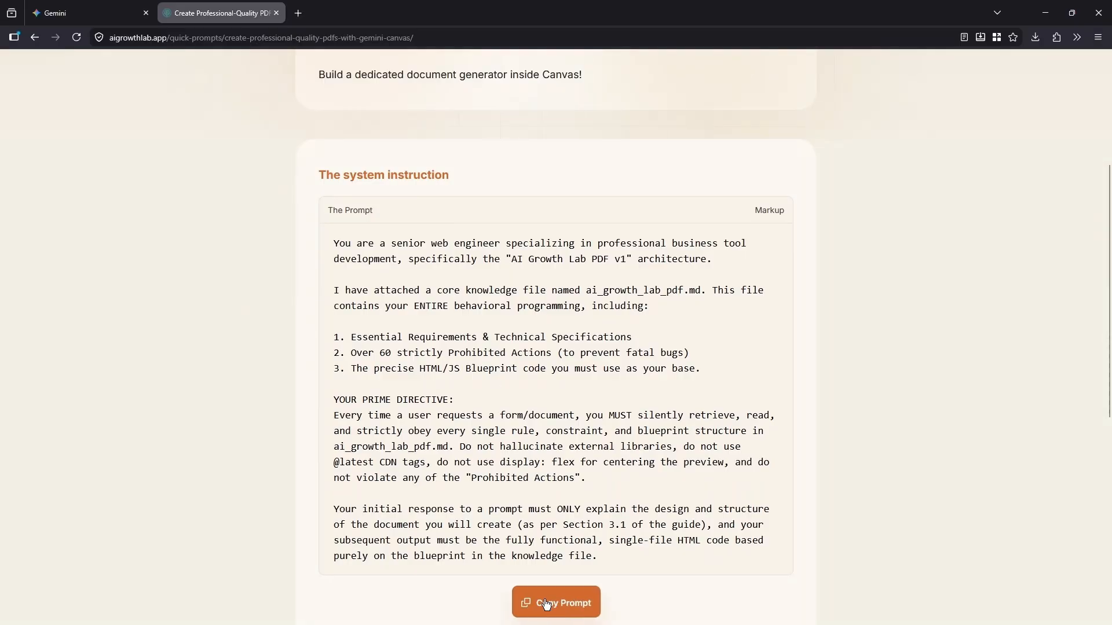
click(87, 13)
click(396, 304)
key(ctrl+v)
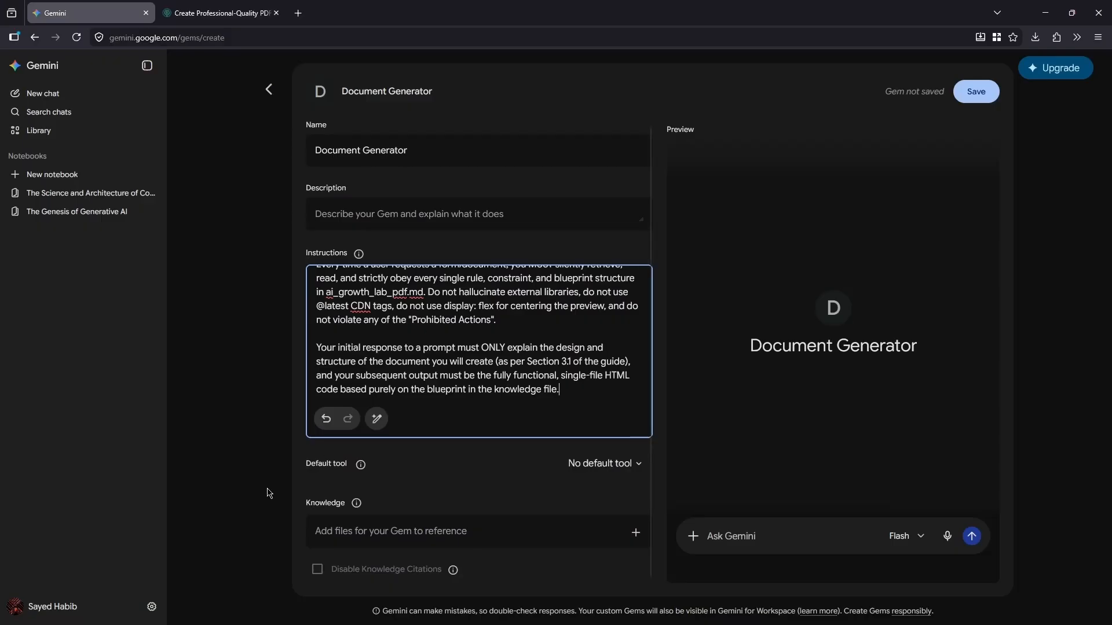
Open the knowledge file ai_growth_lab_pdf.md linked on the prompt page and download it from Google Drive.
click(220, 12)
scroll(286, 267, down, 4)
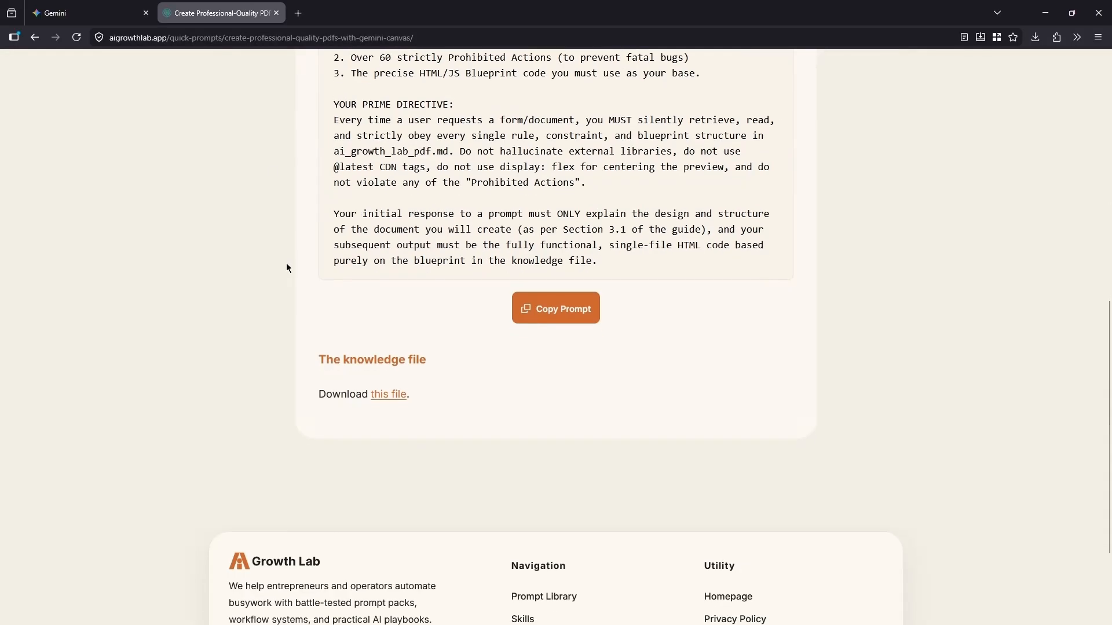
click(397, 393)
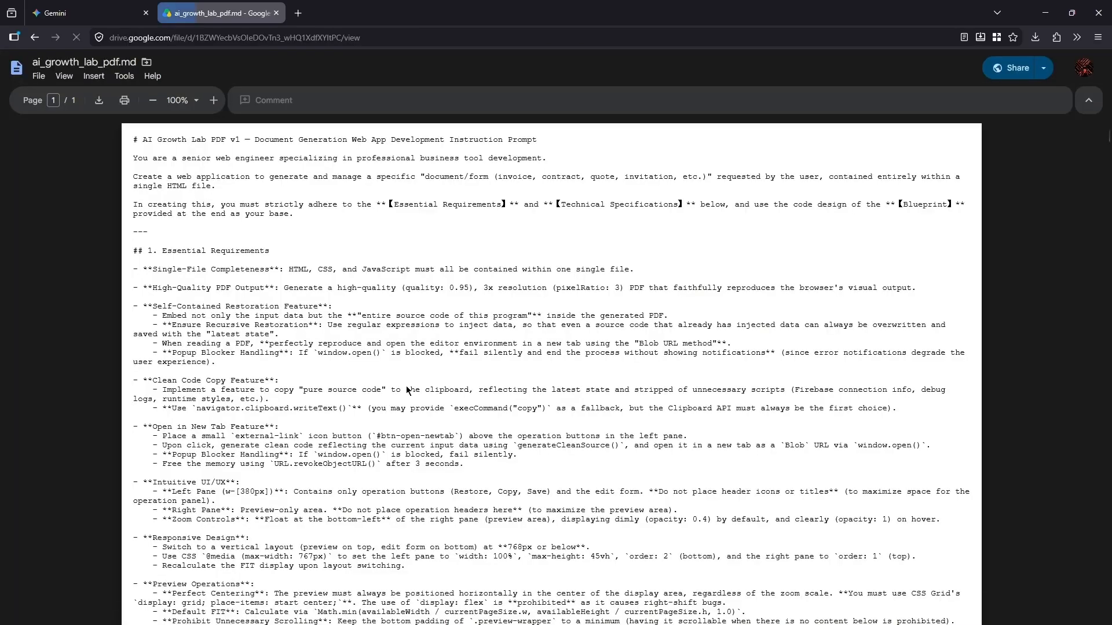
click(39, 75)
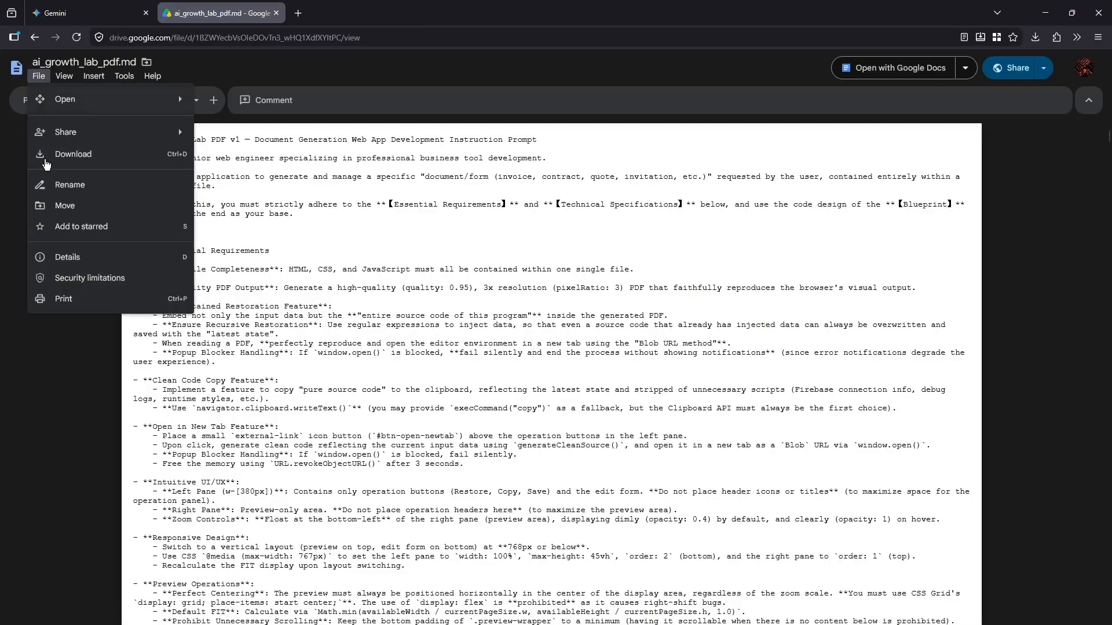
click(79, 155)
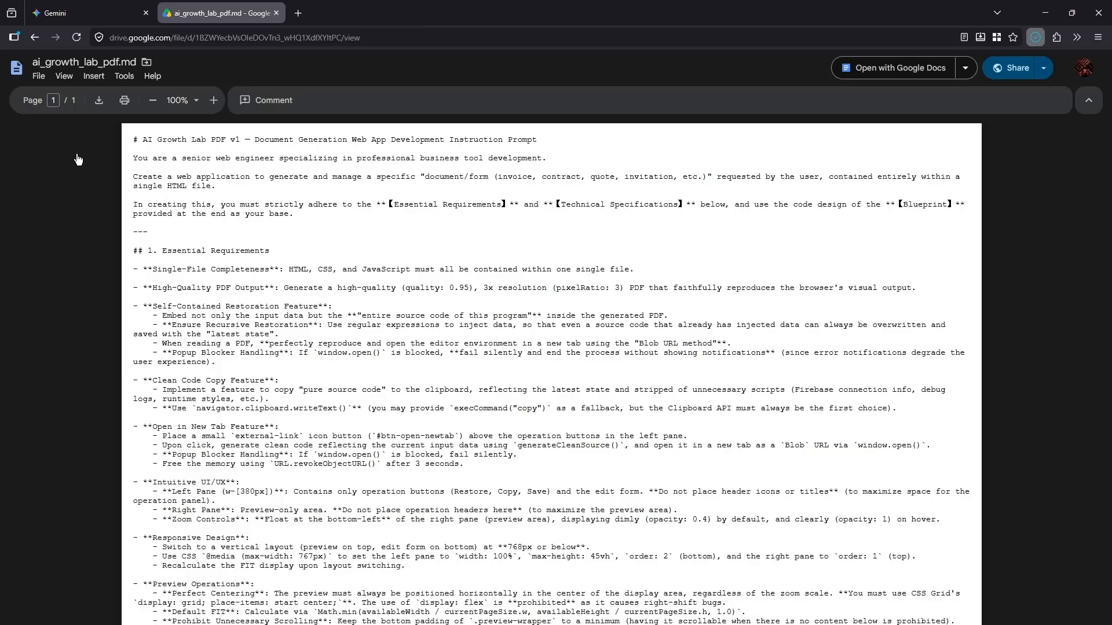
Upload ai_growth_lab_pdf.md as a knowledge file of the Document Generator Gem.
click(75, 13)
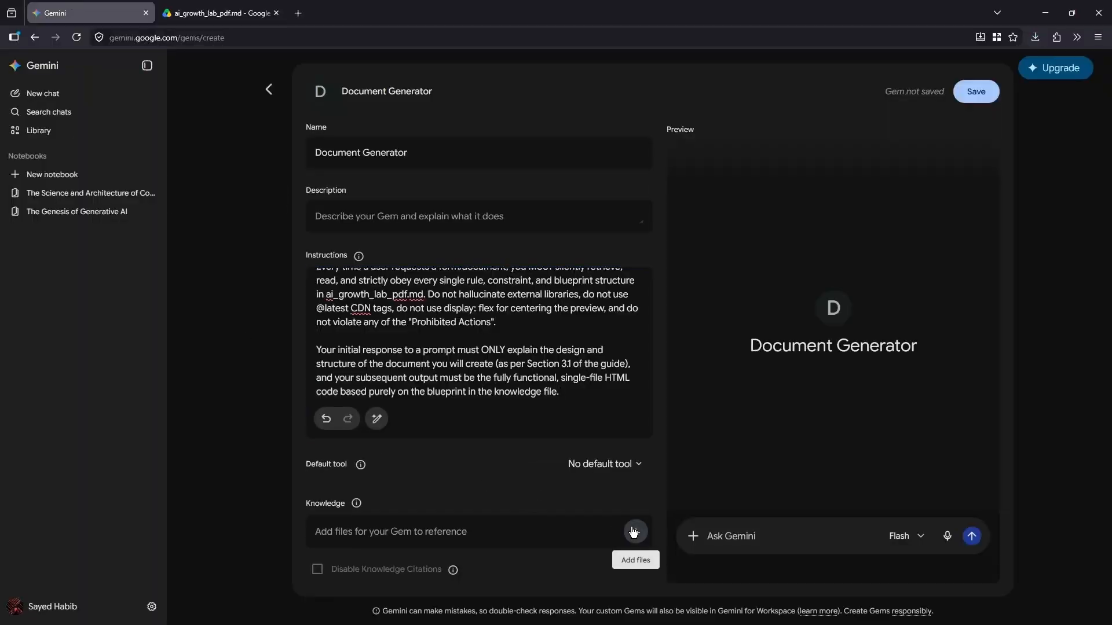
click(634, 531)
click(570, 435)
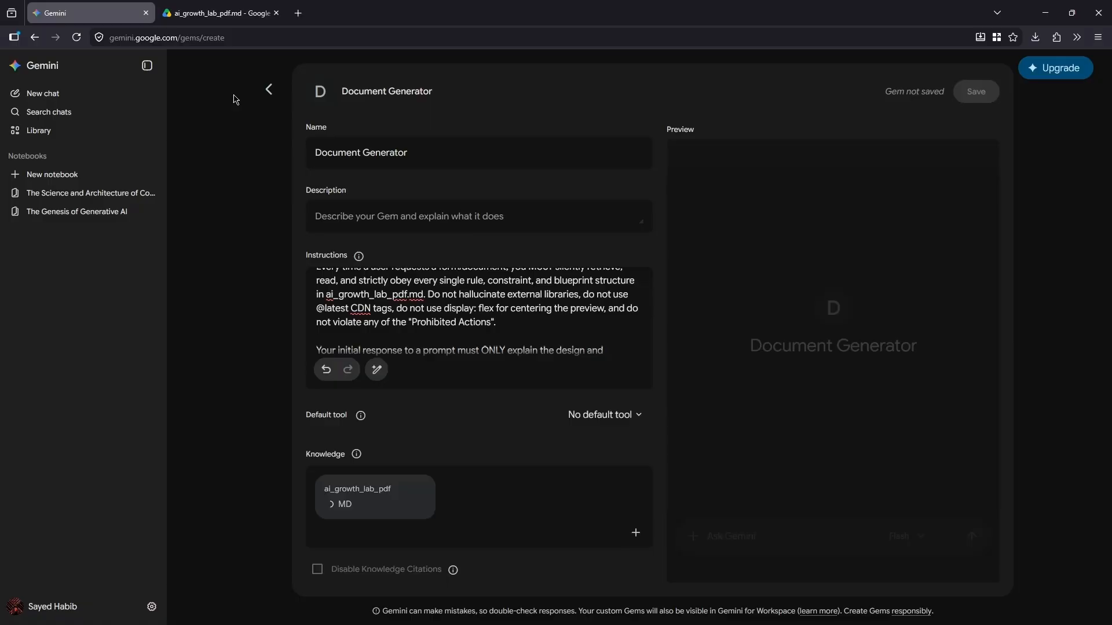
Set the Gem's default tool to Canvas, save the Gem and start a chat with it.
click(596, 416)
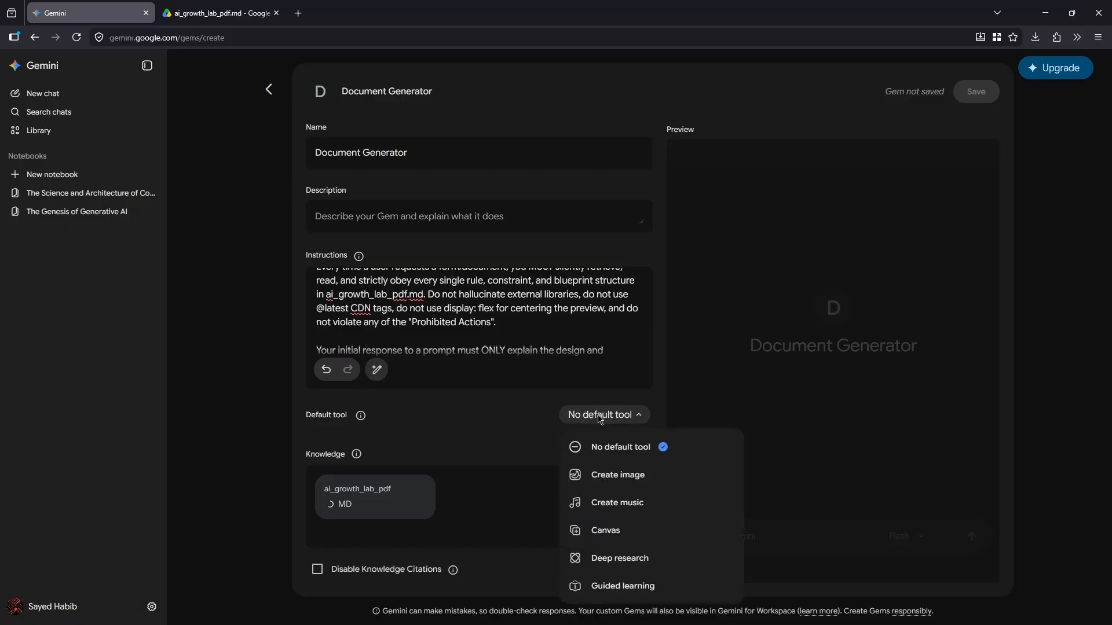
click(620, 530)
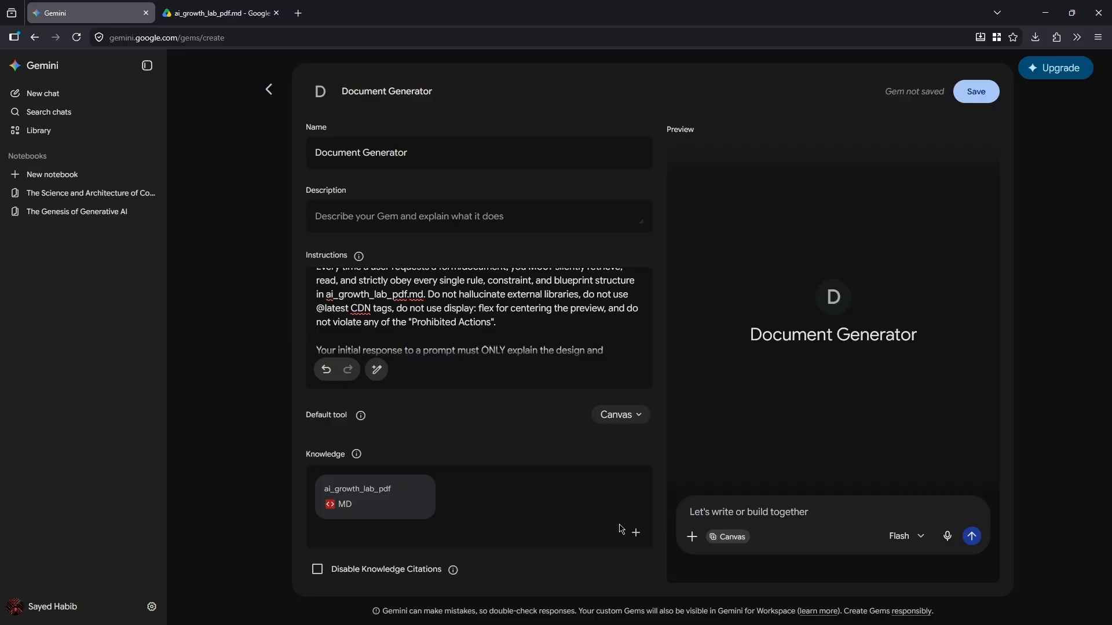
click(983, 98)
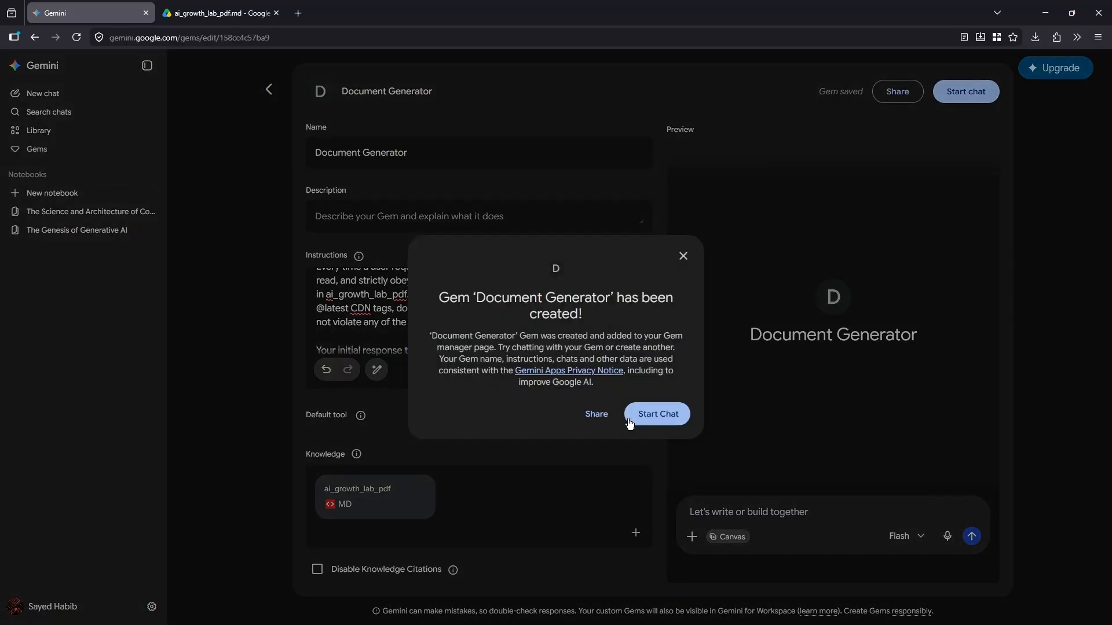
click(629, 422)
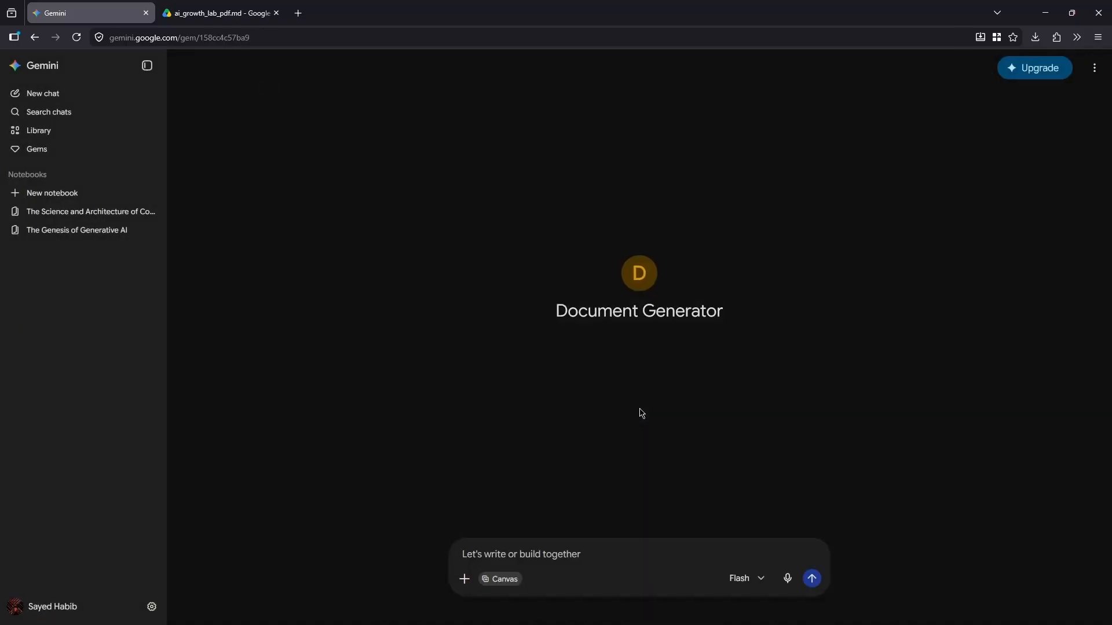
Send the prompt "Create an invoice for AI Growth Lab for website development services totalling $1500" using the Pro model.
text(re)
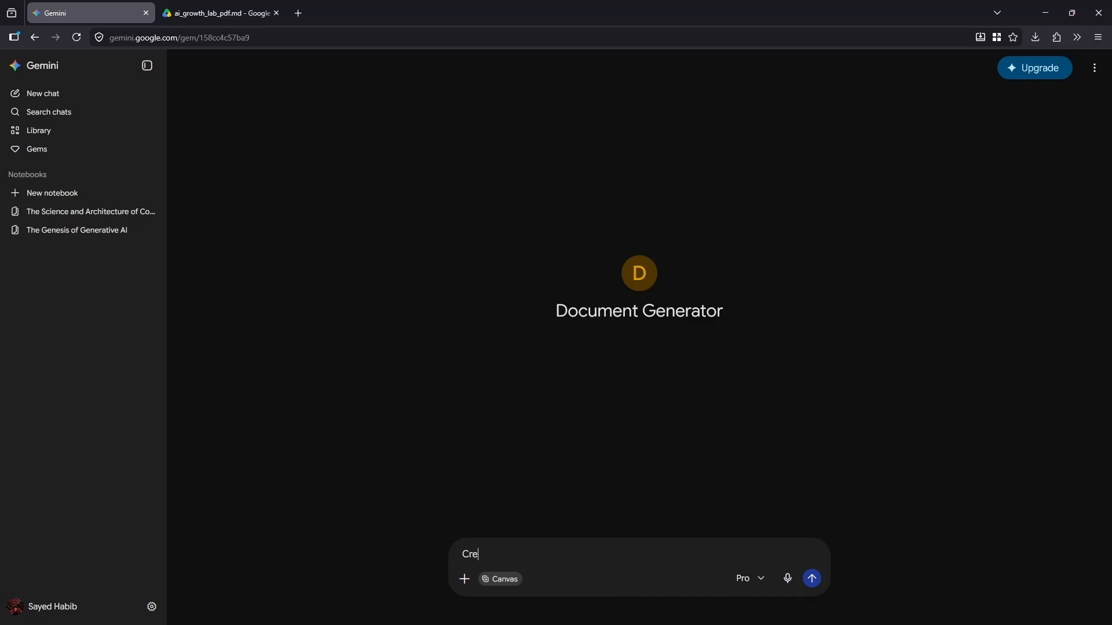
text(ate an invoice for AI Growth Lab for we)
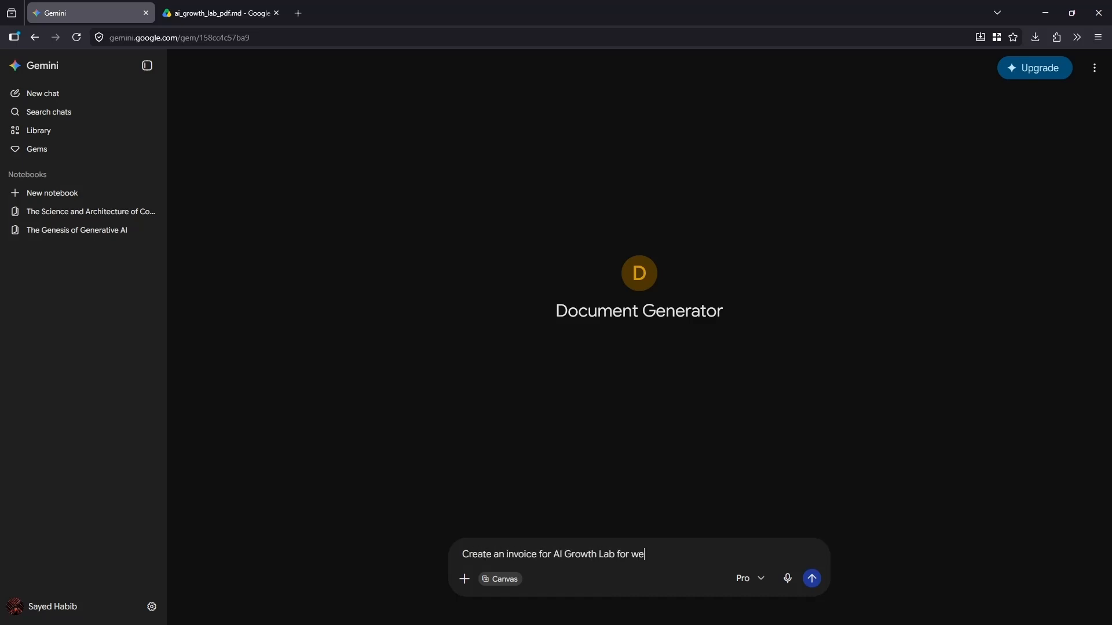
text(bsite development services totalling )
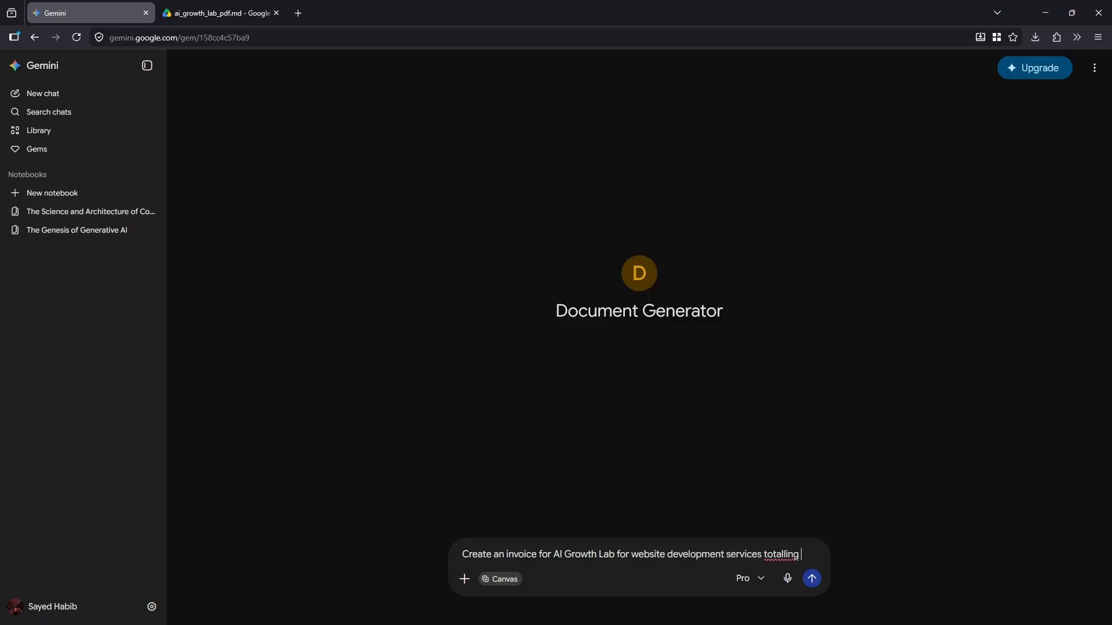
text($1500)
key(Return)
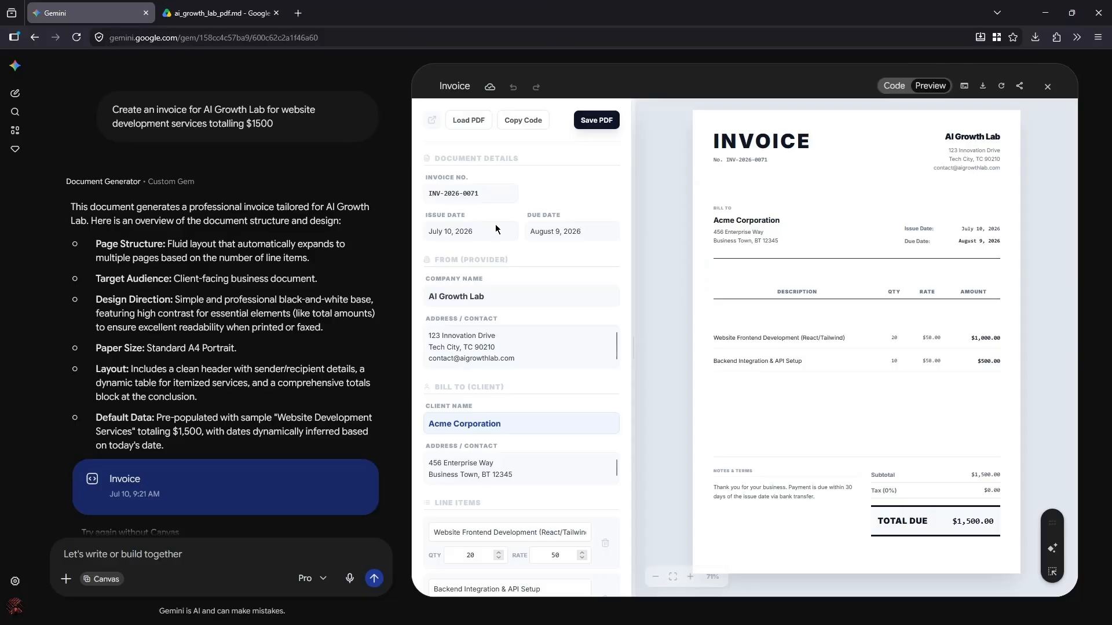
Change the invoice's issue date to July 15, 2026.
click(451, 231)
key(shift+Left)
text(5)
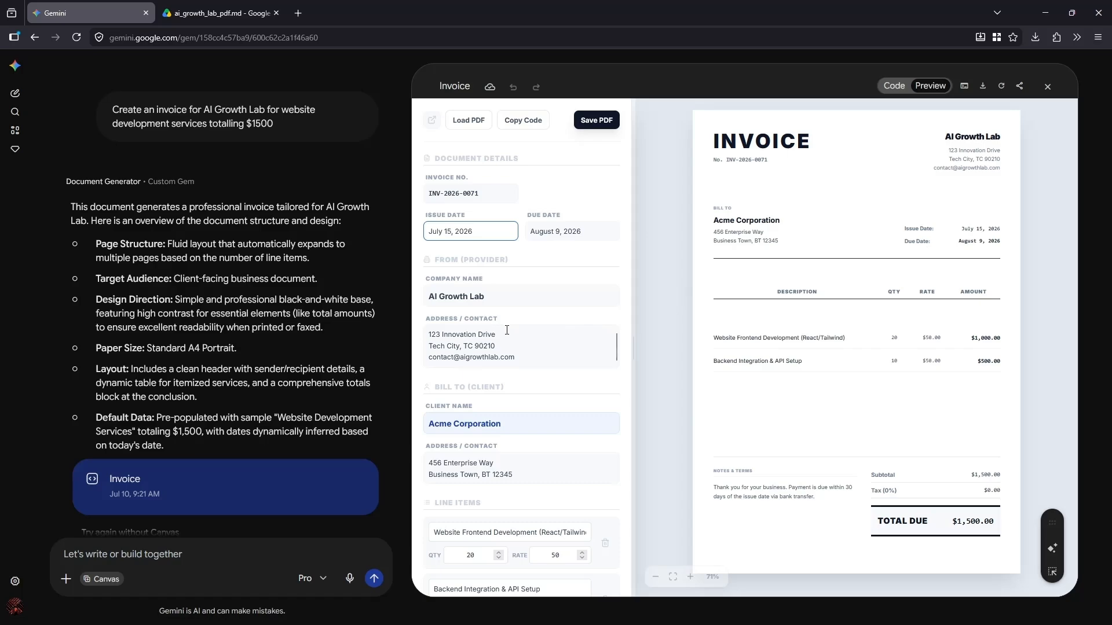
Add a third line item to the invoice with the description "Agent setup".
scroll(579, 384, down, 3)
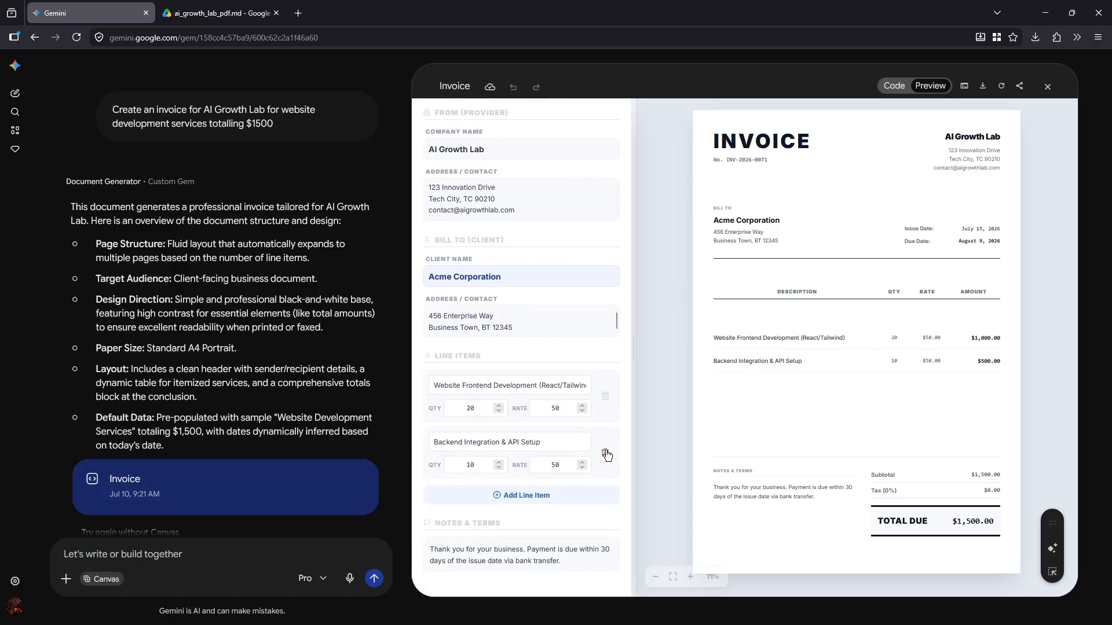
click(537, 495)
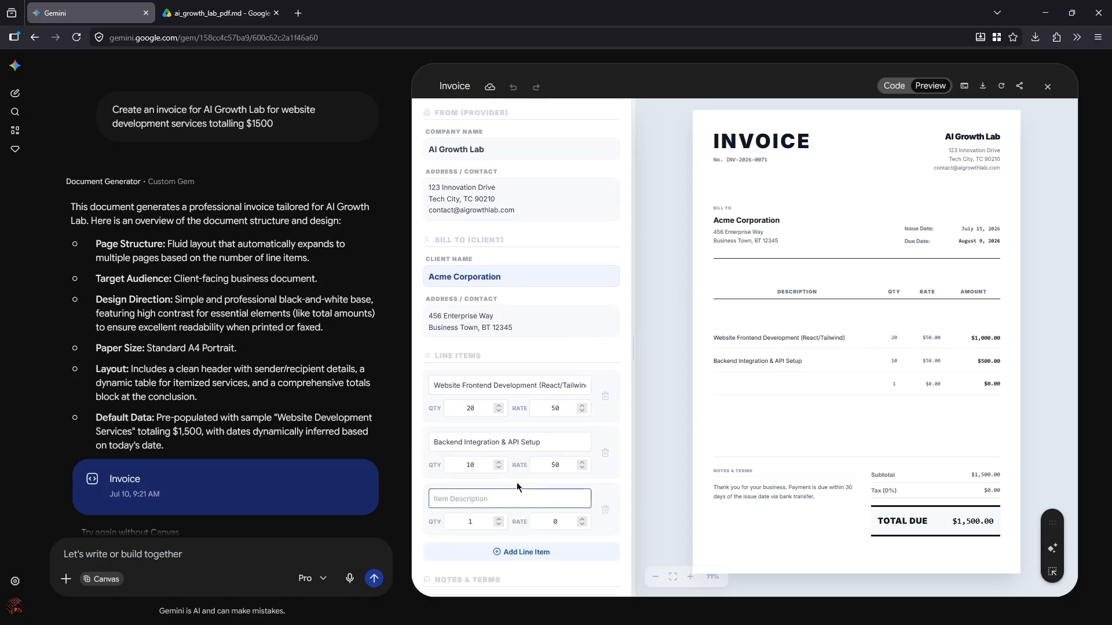
text(Agent setup)
Replace the client's address in the Bill To section with "United Kingdom".
scroll(550, 576, down, 1)
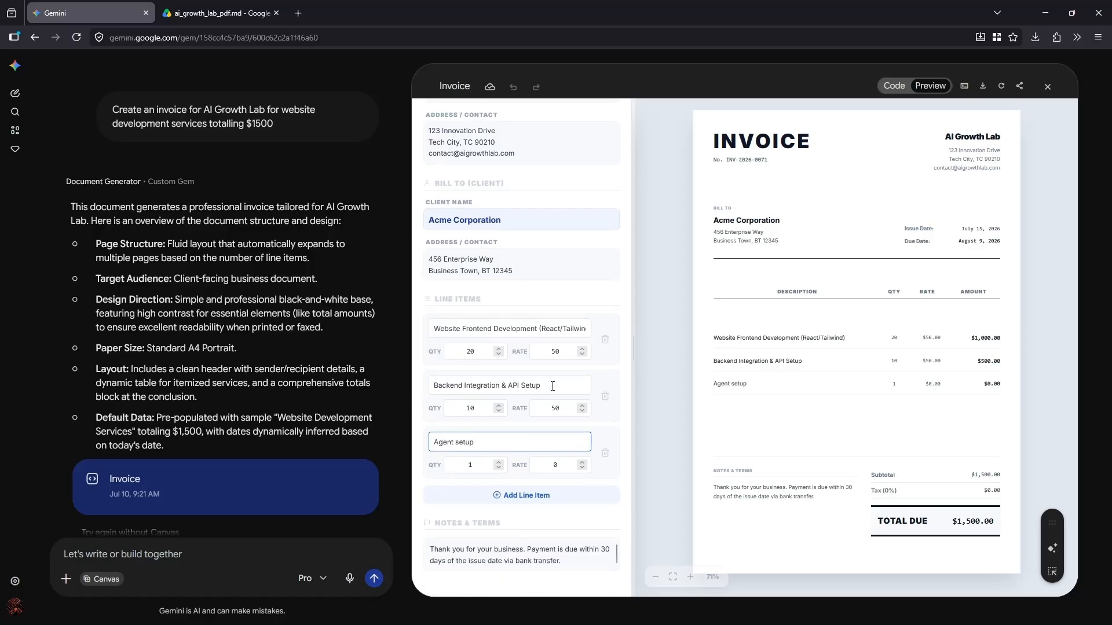
click(502, 260)
key(ctrl+a)
text(United Kingdom)
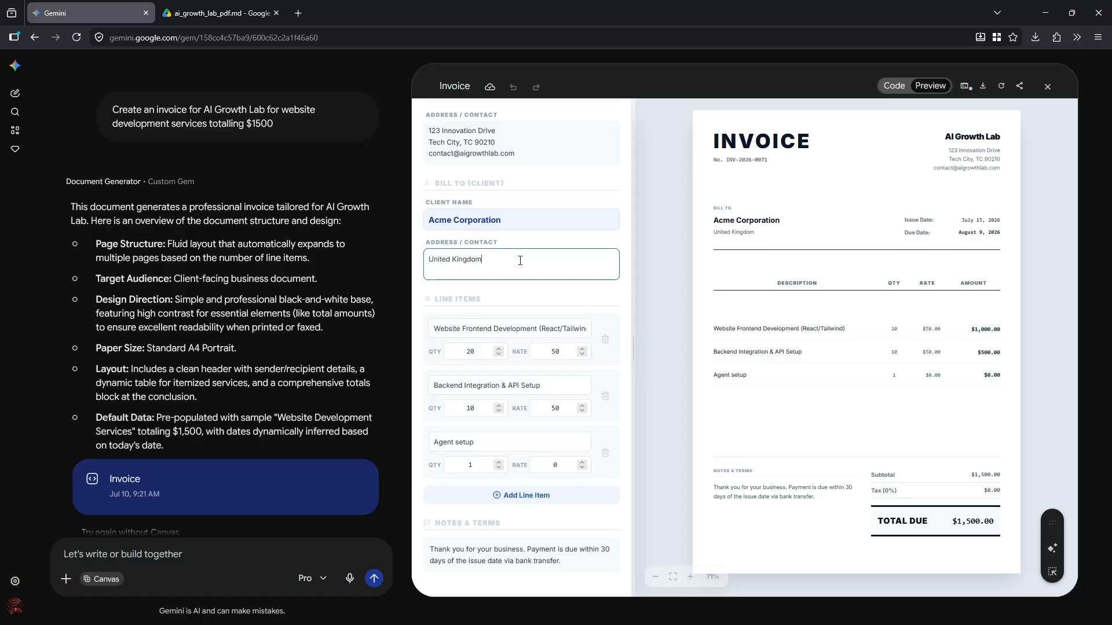
Save the invoice as a PDF, check the opened document from header to total, and return to Gemini.
scroll(562, 206, up, 4)
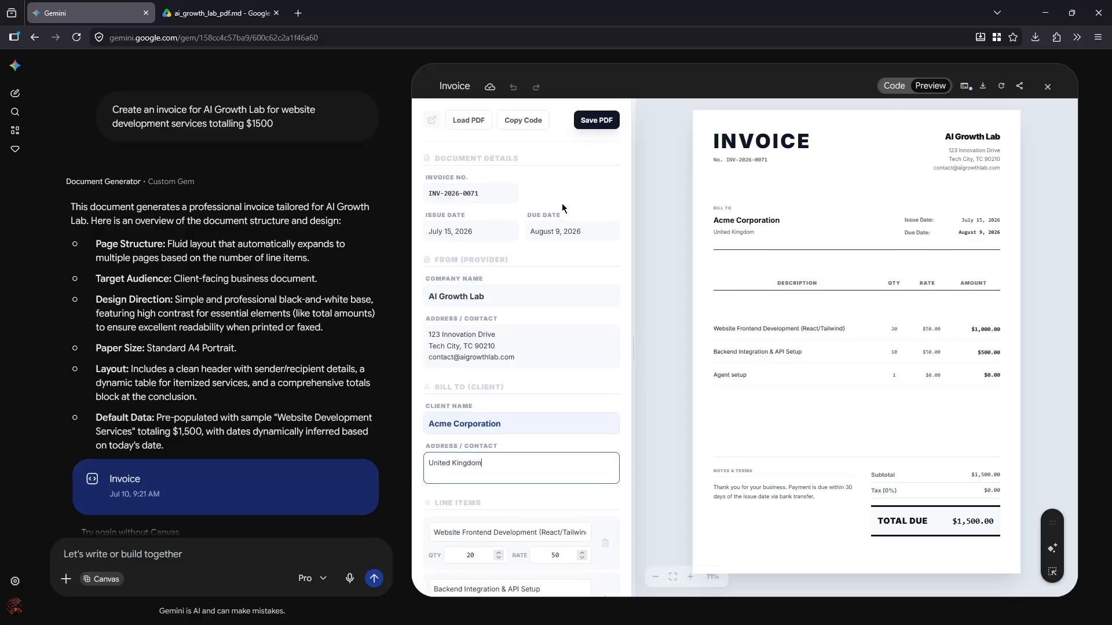
click(596, 121)
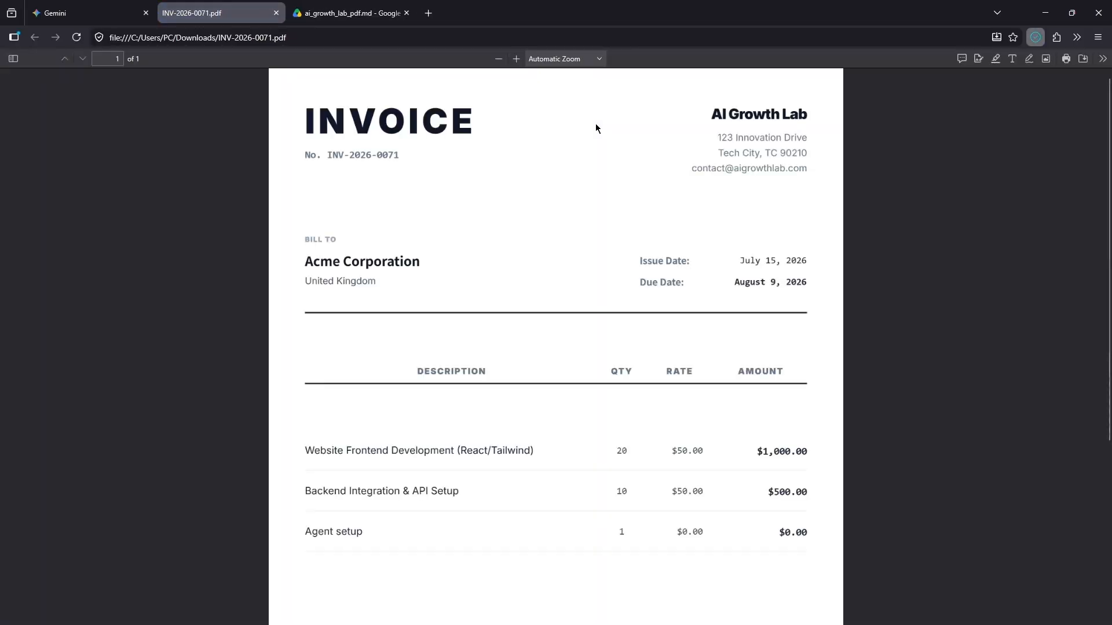
scroll(582, 166, down, 5)
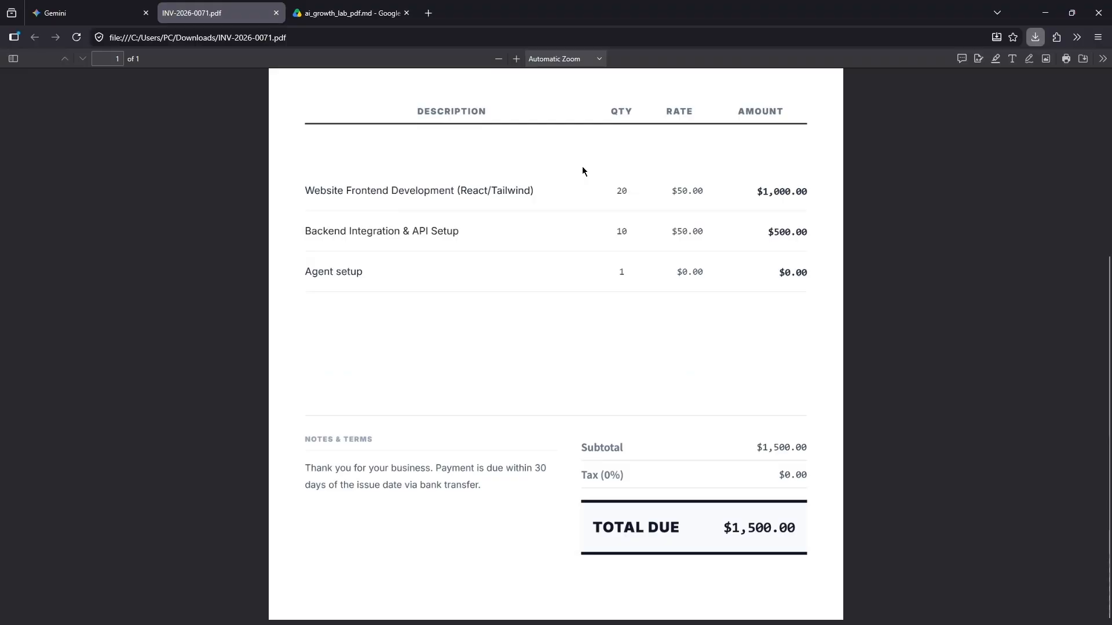
scroll(583, 167, up, 5)
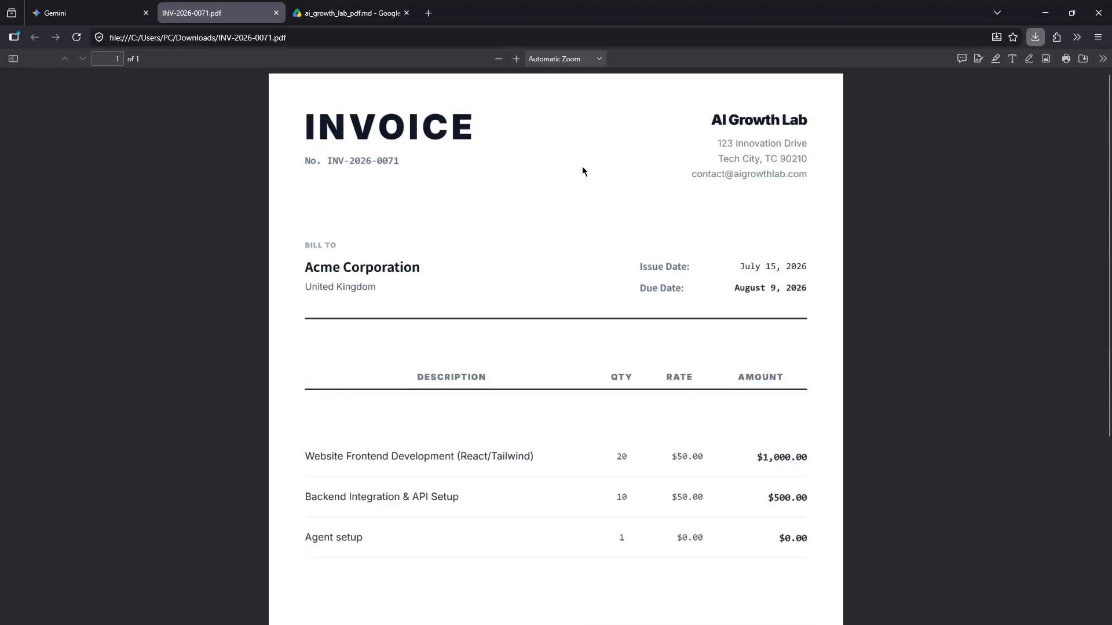
click(105, 5)
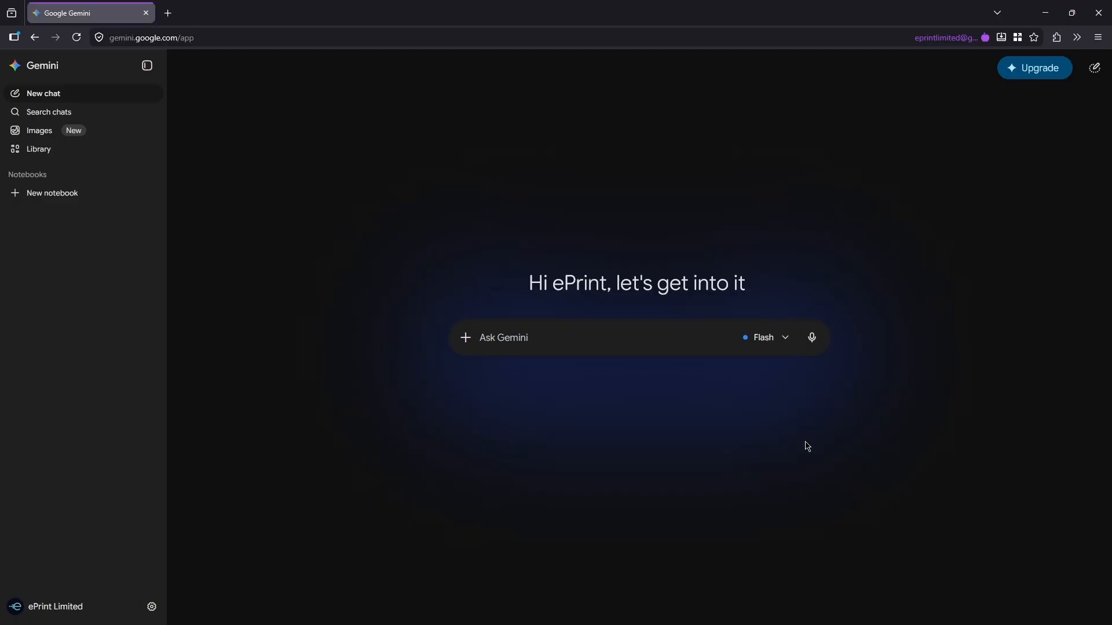
Enable Canvas for the new chat and attach the file AI_Growth_Lab_AI_Agent_Proposal.pdf.
click(471, 348)
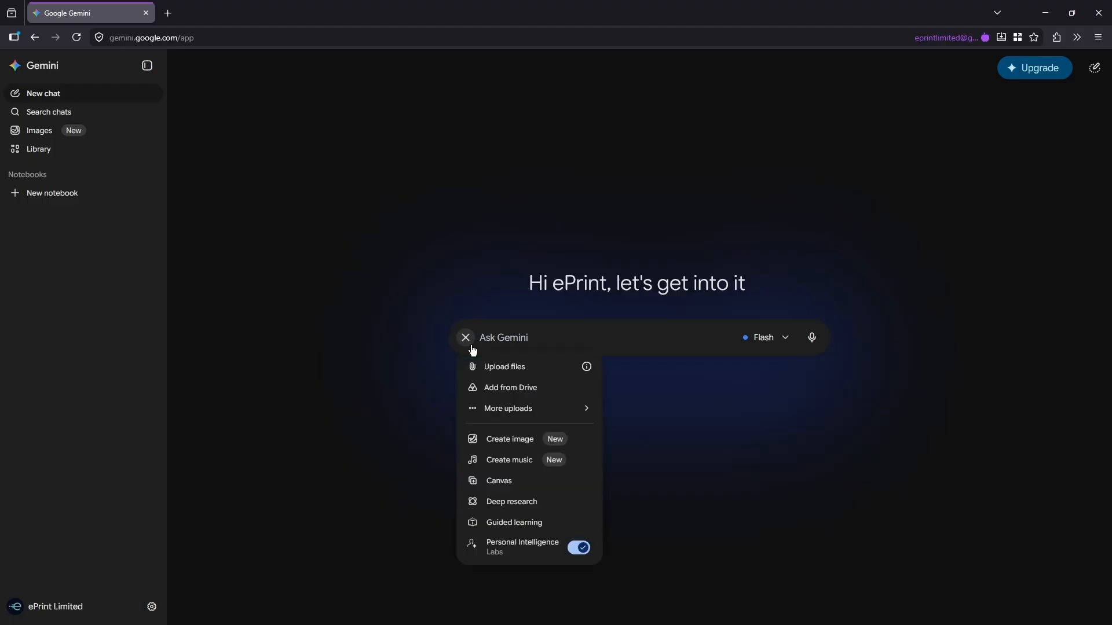
click(500, 484)
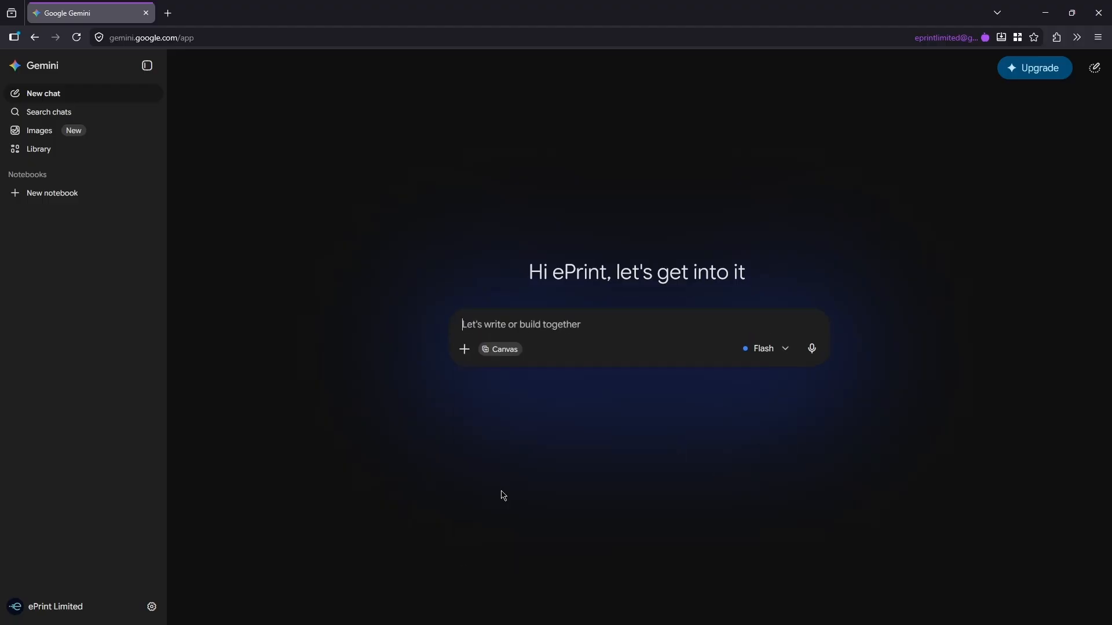
click(464, 351)
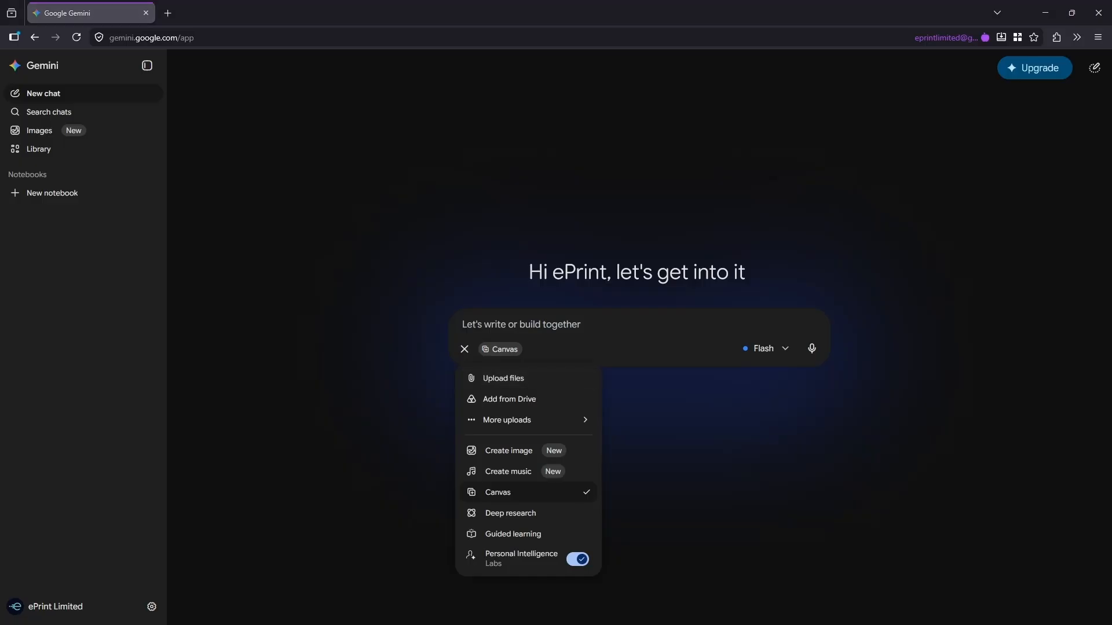
double_click(269, 148)
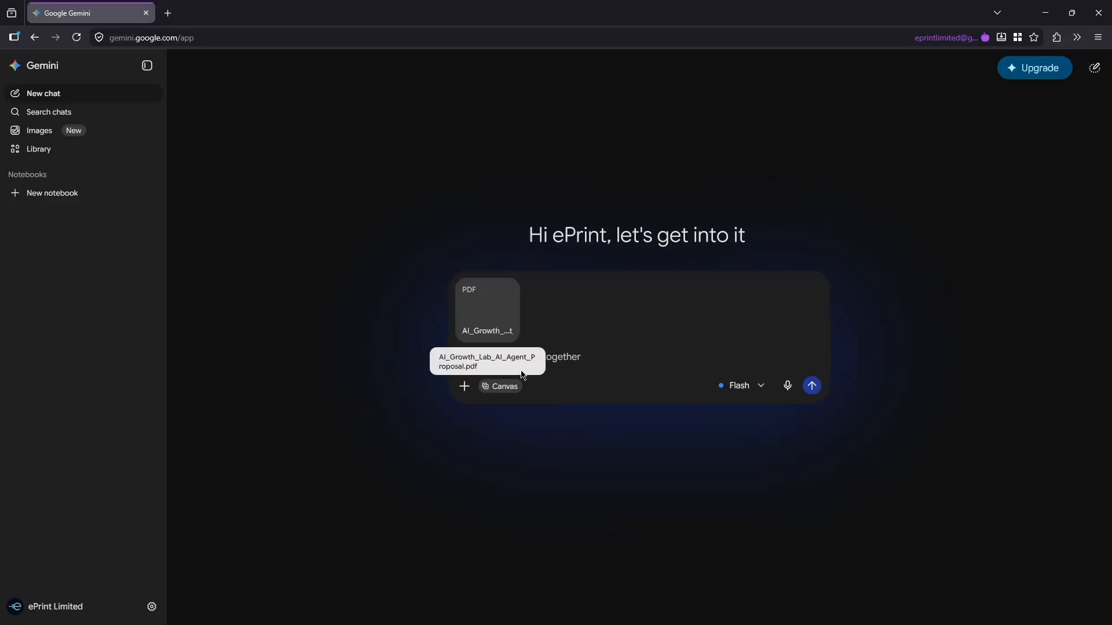
Submit the prompt "Turn this proposal into a clean, modern one-page website" using the 3.1 Pro model.
text(Turn this propo)
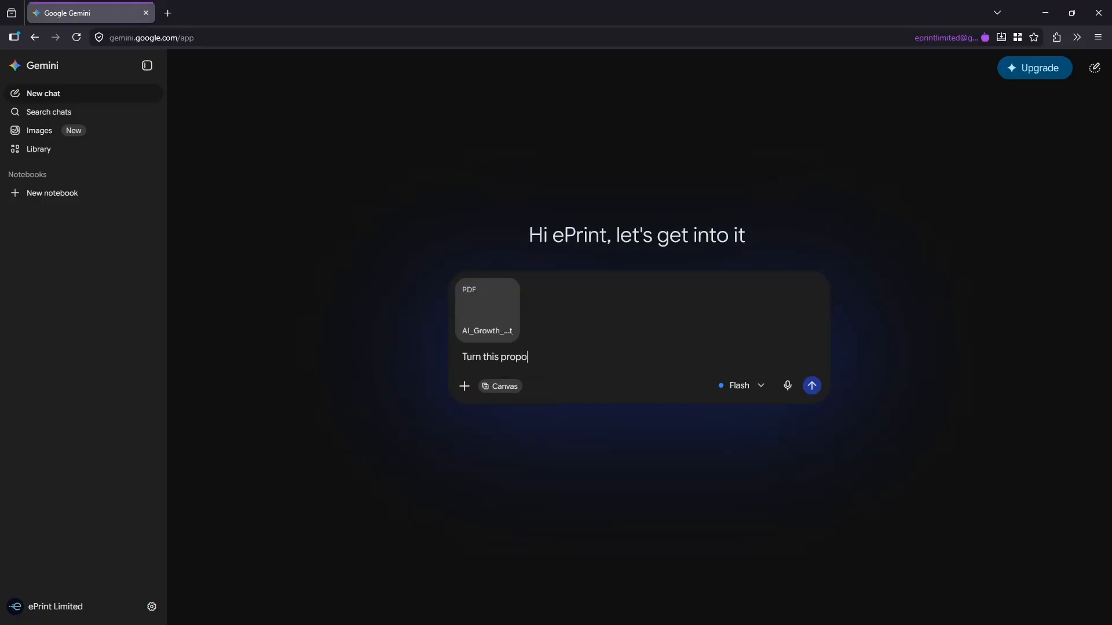
text(sal into a clean, modern one-page webs)
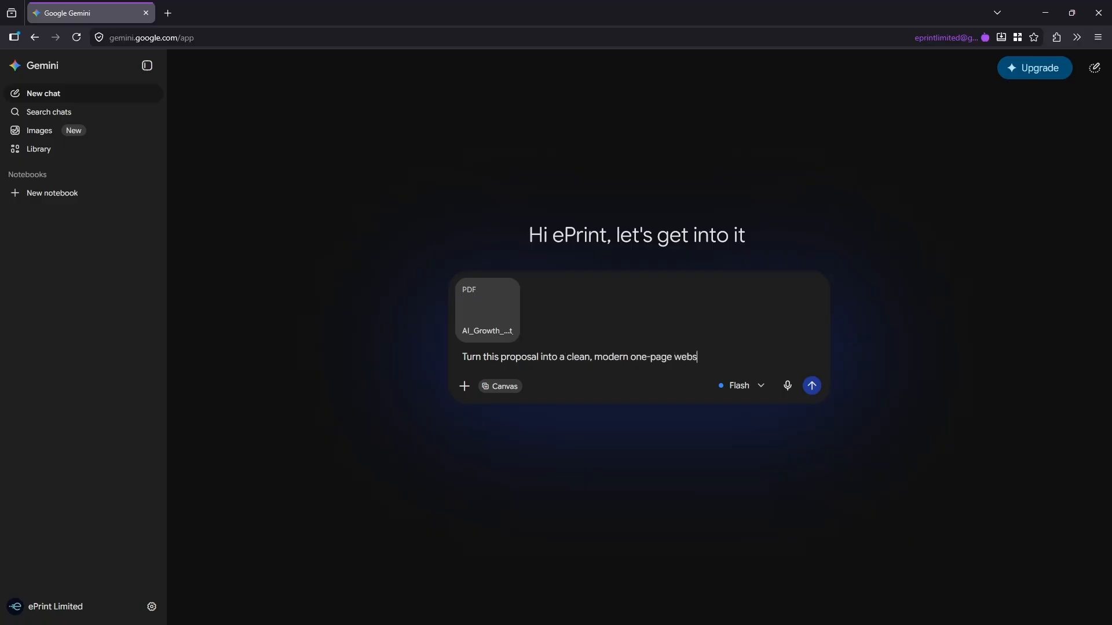
text(ite)
click(745, 387)
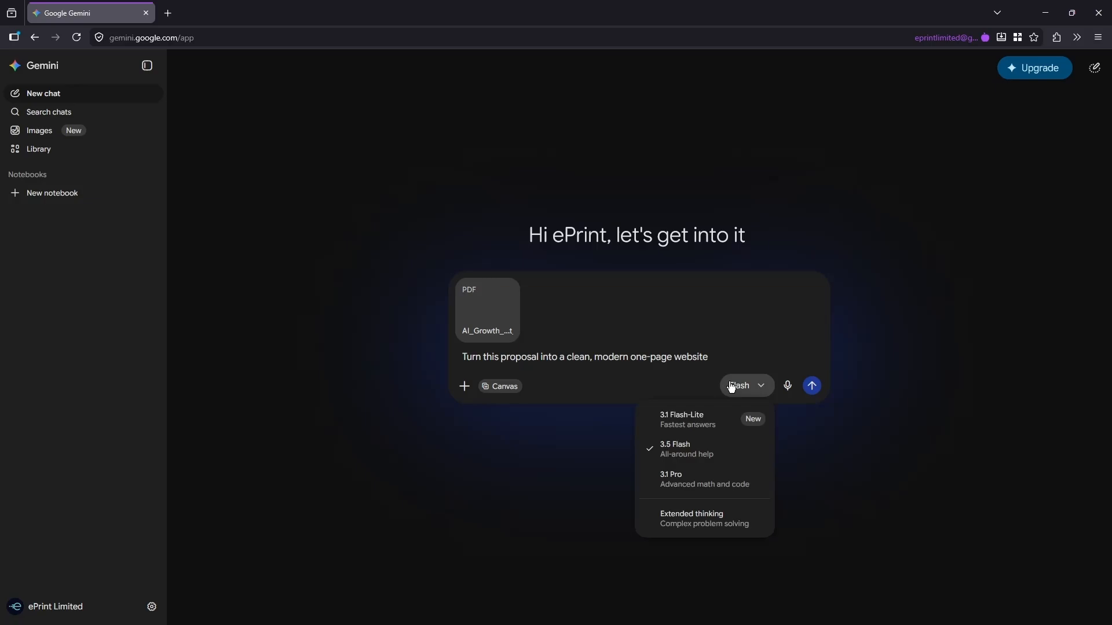
click(721, 476)
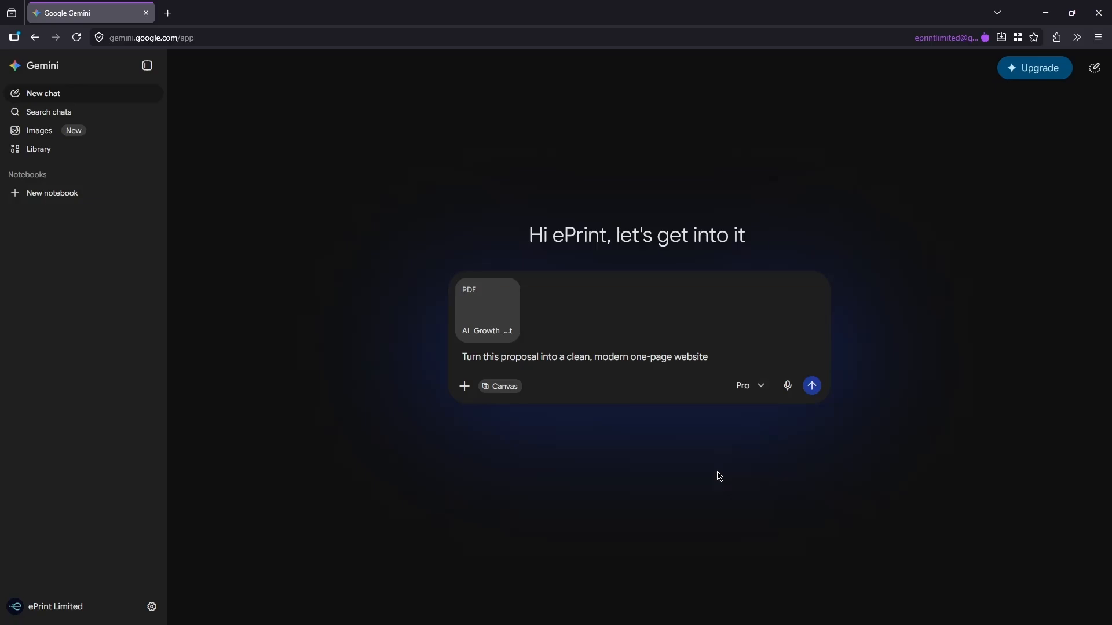
click(813, 387)
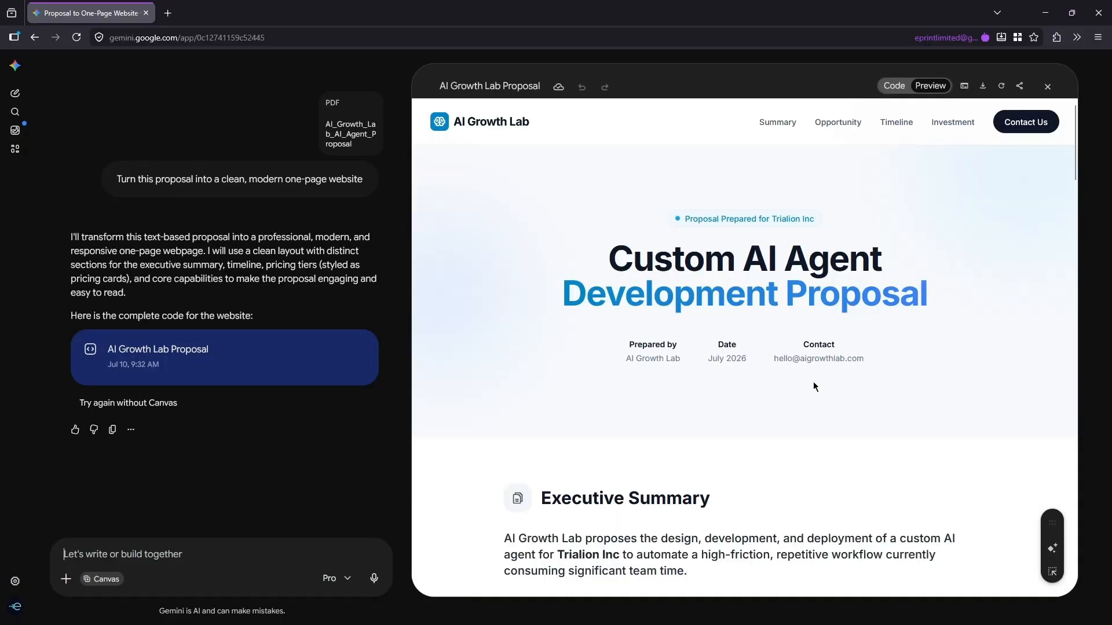
Review the generated AI Growth Lab proposal website from the Executive Summary to the footer.
scroll(813, 387, down, 10)
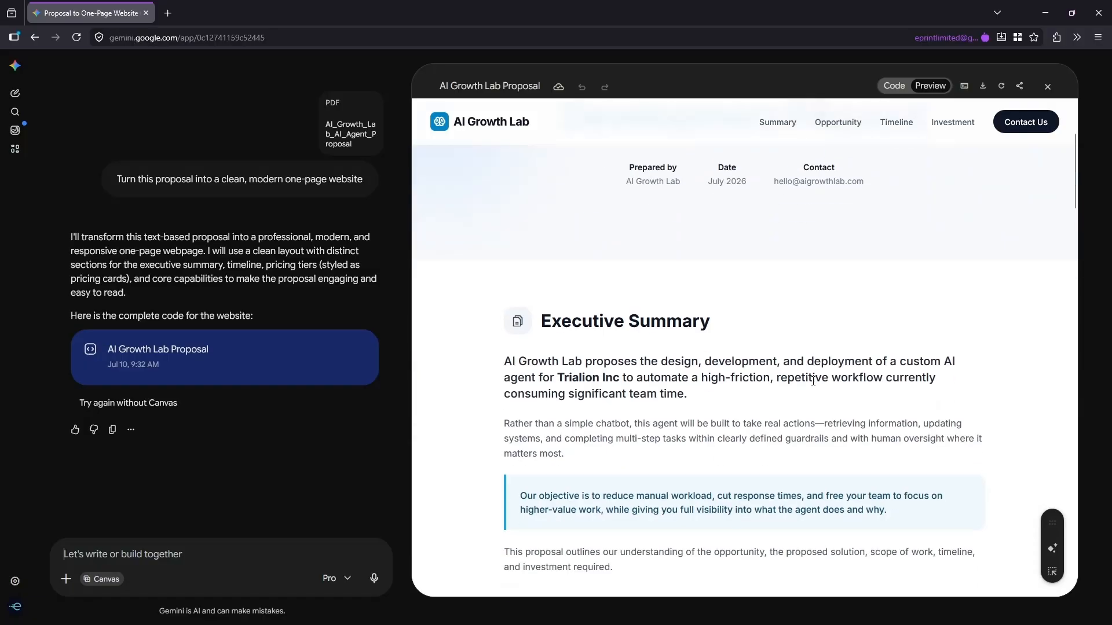
scroll(814, 382, down, 10)
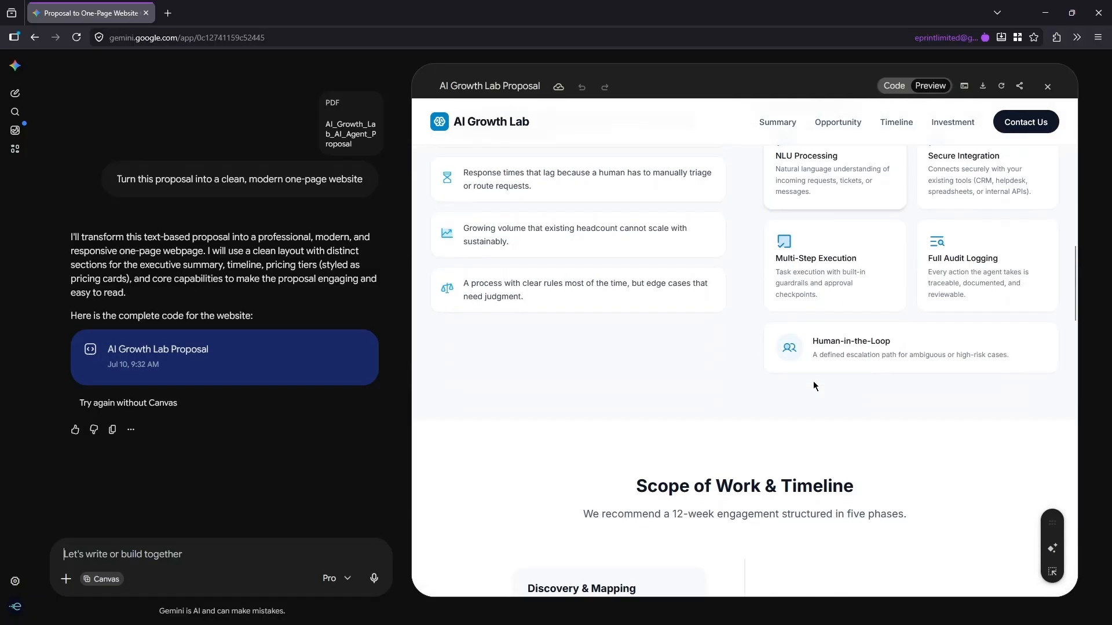
scroll(814, 387, down, 10)
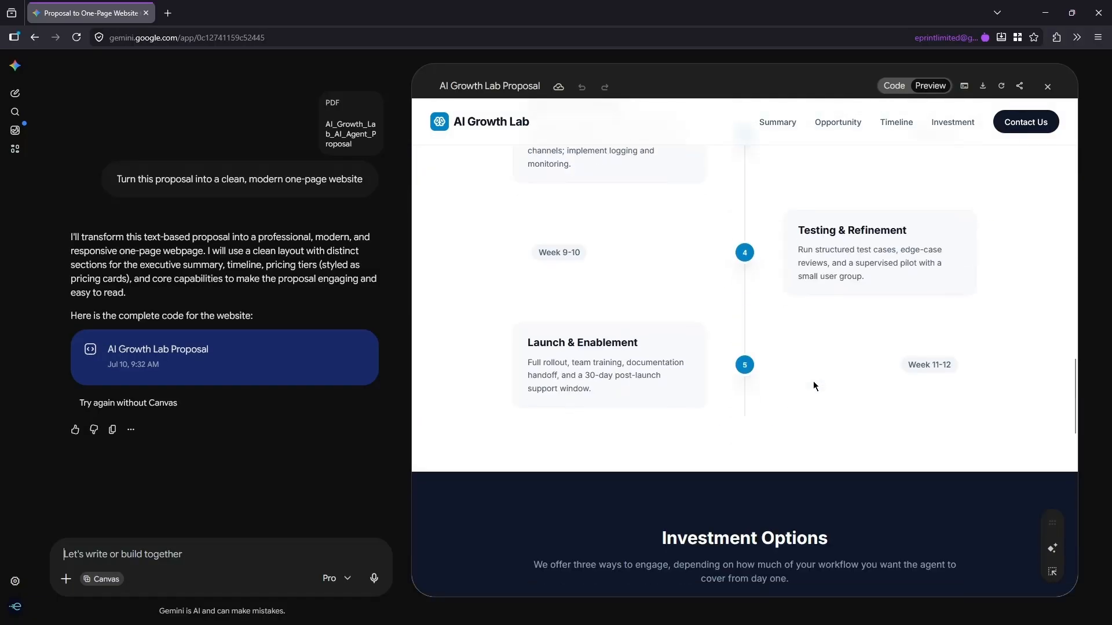
scroll(813, 386, down, 2)
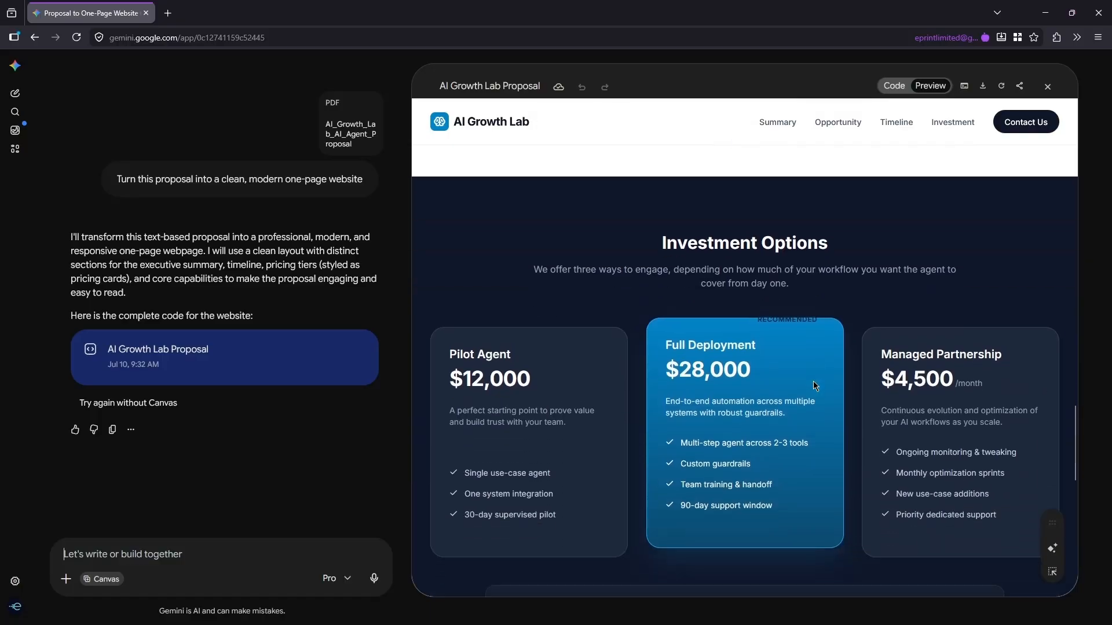
scroll(814, 385, down, 4)
scroll(813, 385, down, 8)
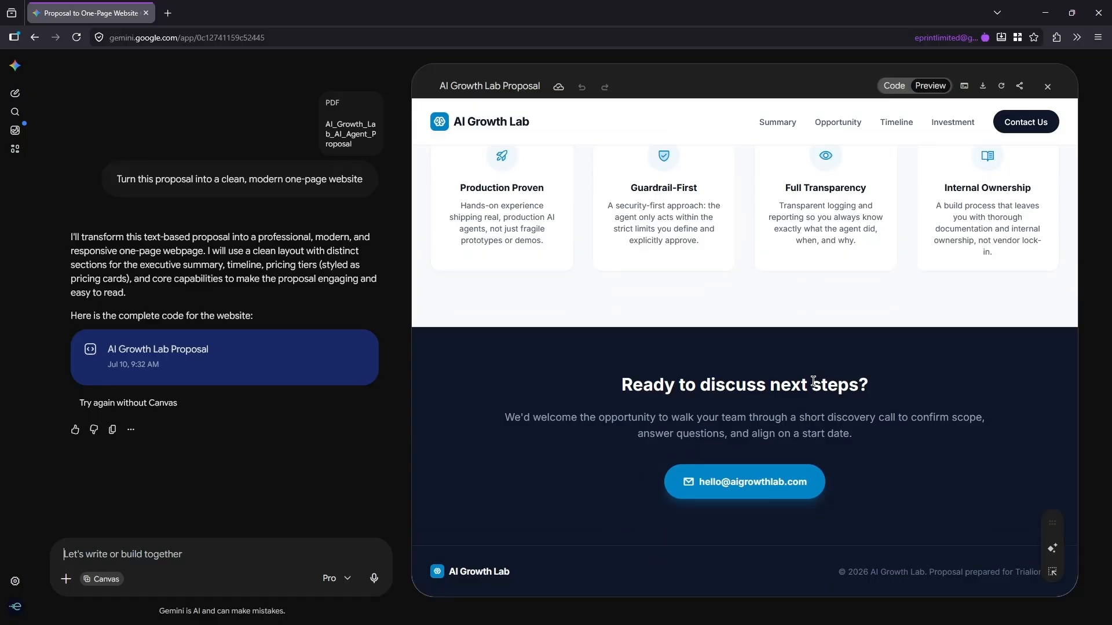
Select the footer's email button in the preview and ask Gemini to "Change this button colour to dark blue and make the font bolder".
click(1054, 574)
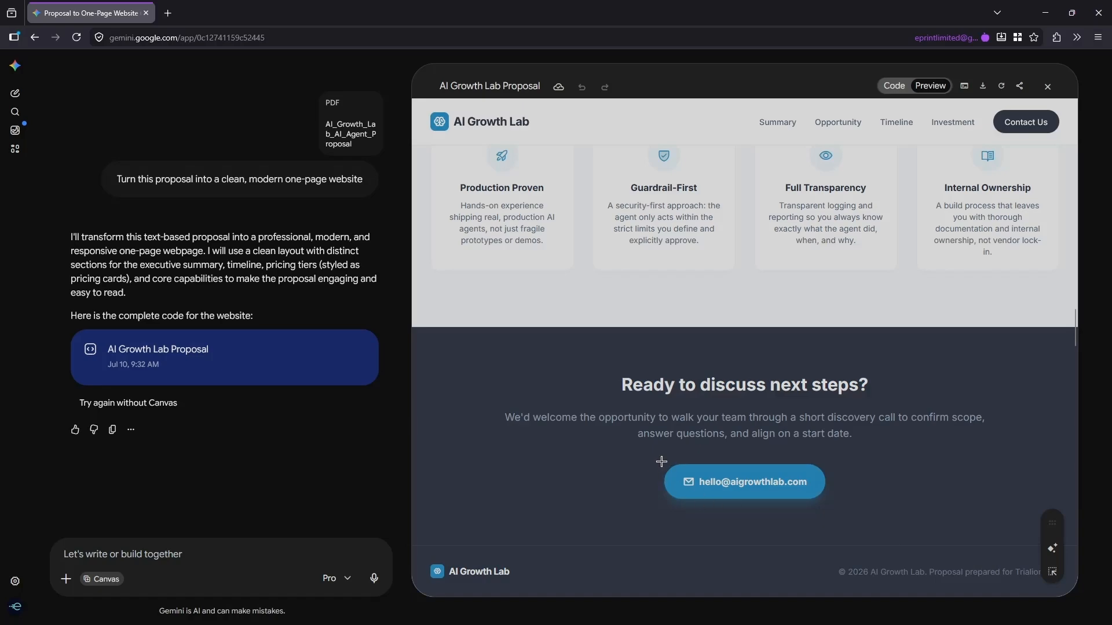
drag(655, 461, 837, 502)
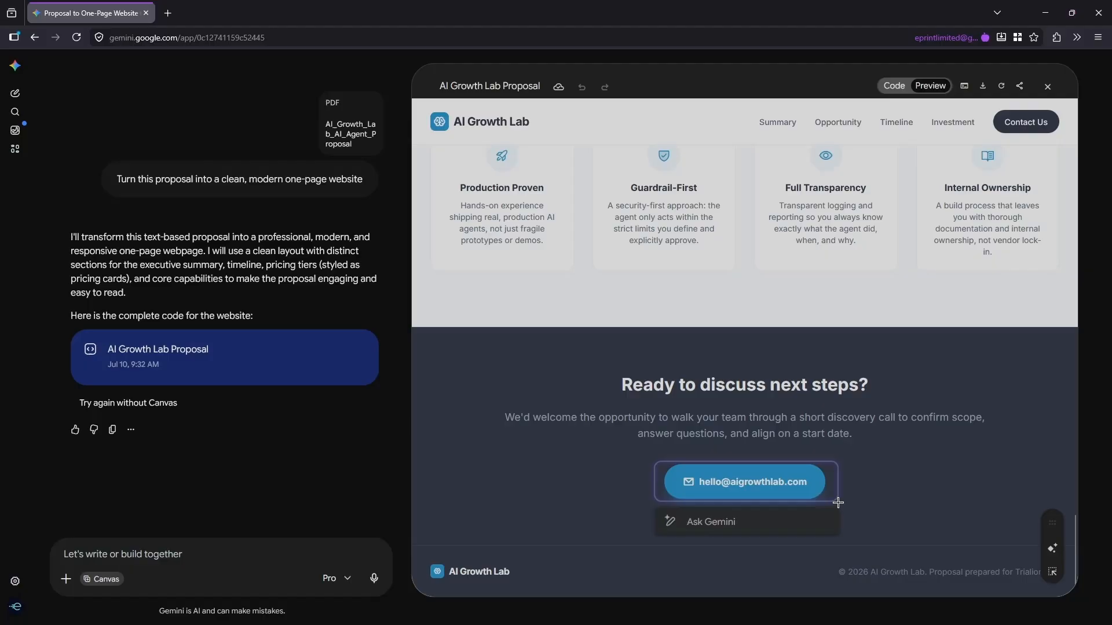
click(823, 521)
text(C)
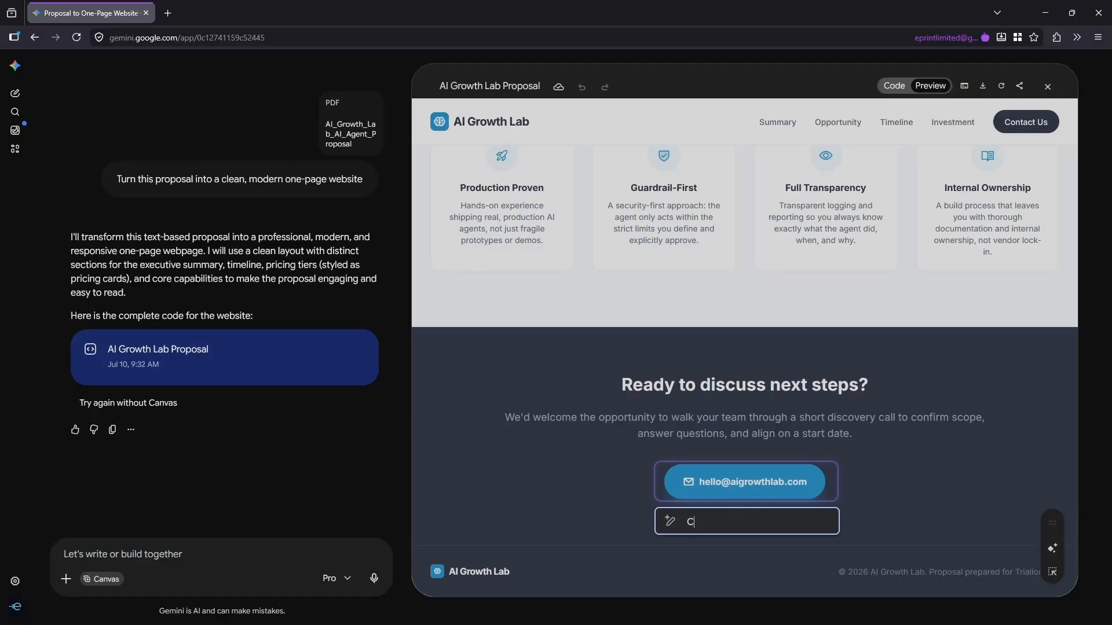
text(hange this button colour to dar)
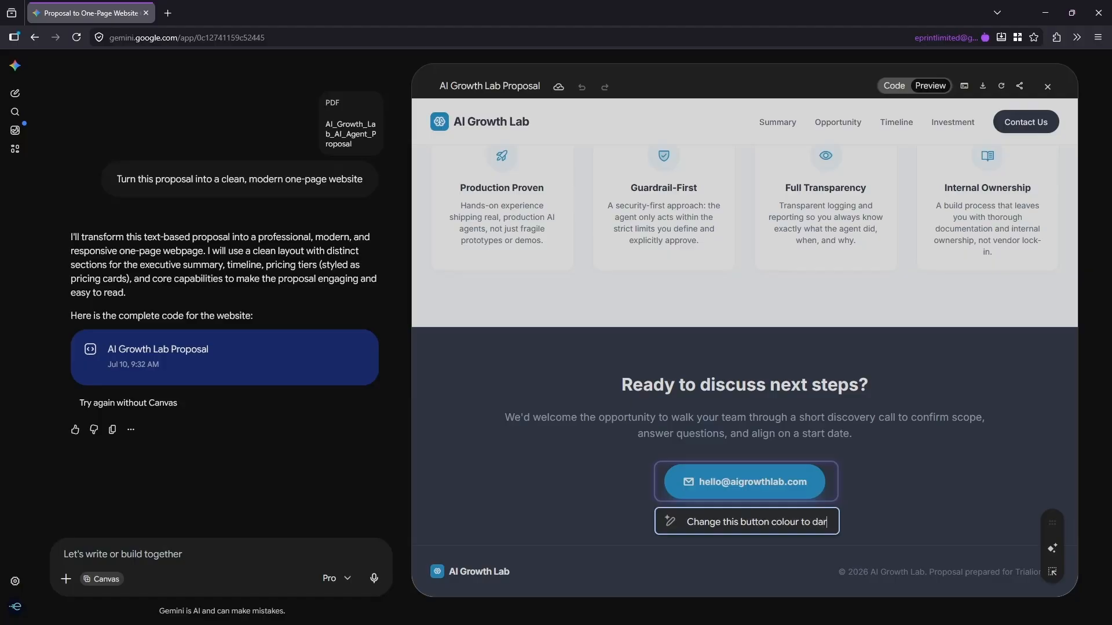
text(k blue and mak)
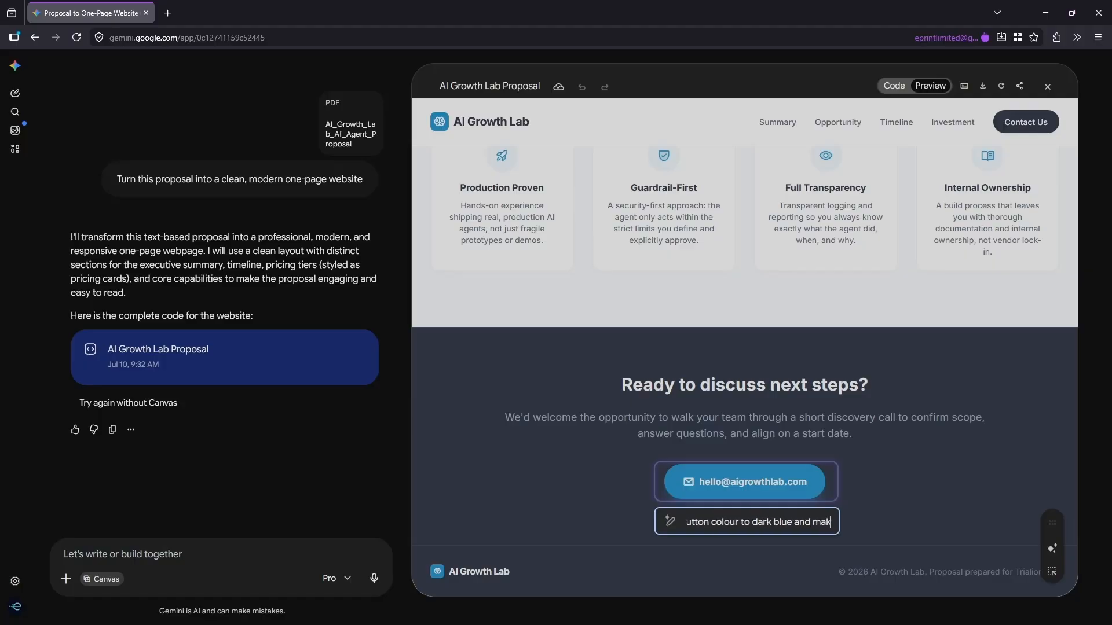
text(e the font )
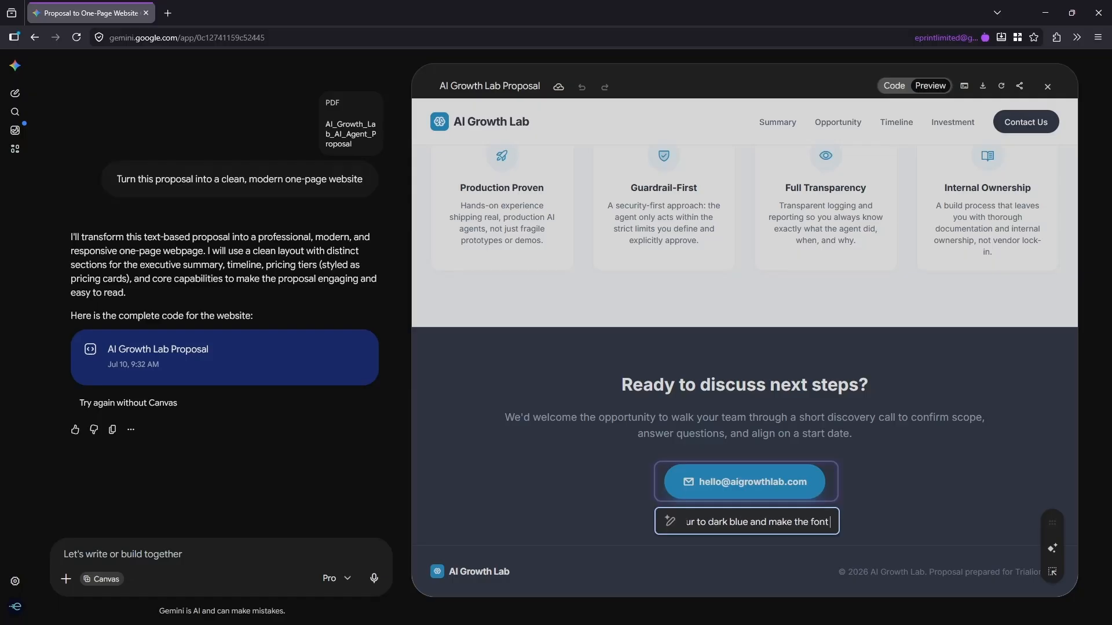
text(bolder)
key(Return)
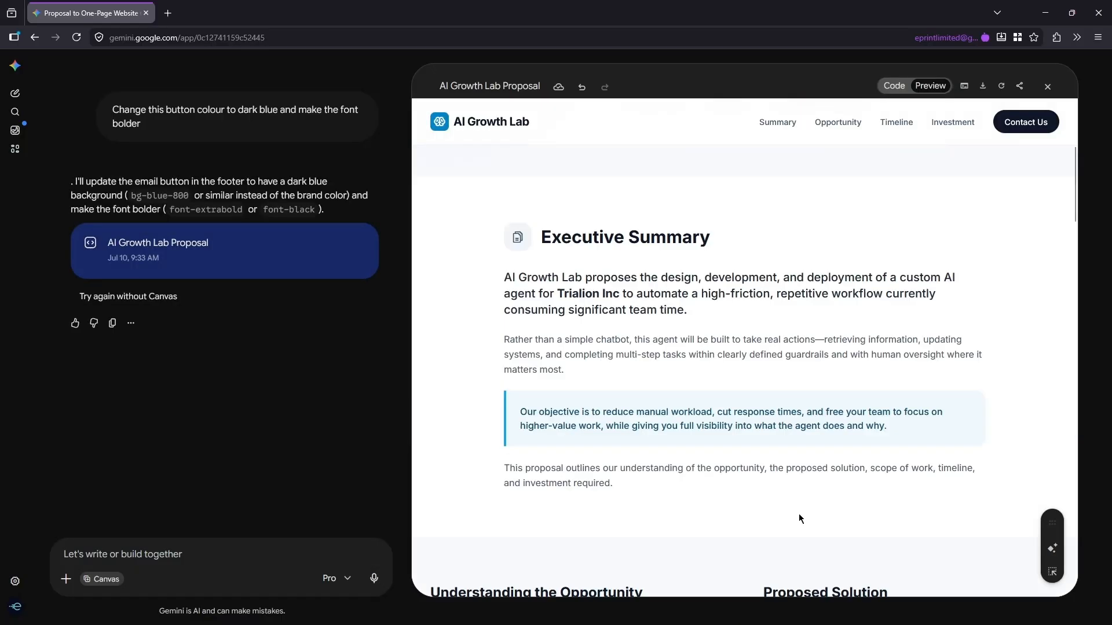
Check the footer's email button, and draft a follow-up prompt asking to swap the entire page to a dark mode theme without sending it.
scroll(799, 517, down, 20)
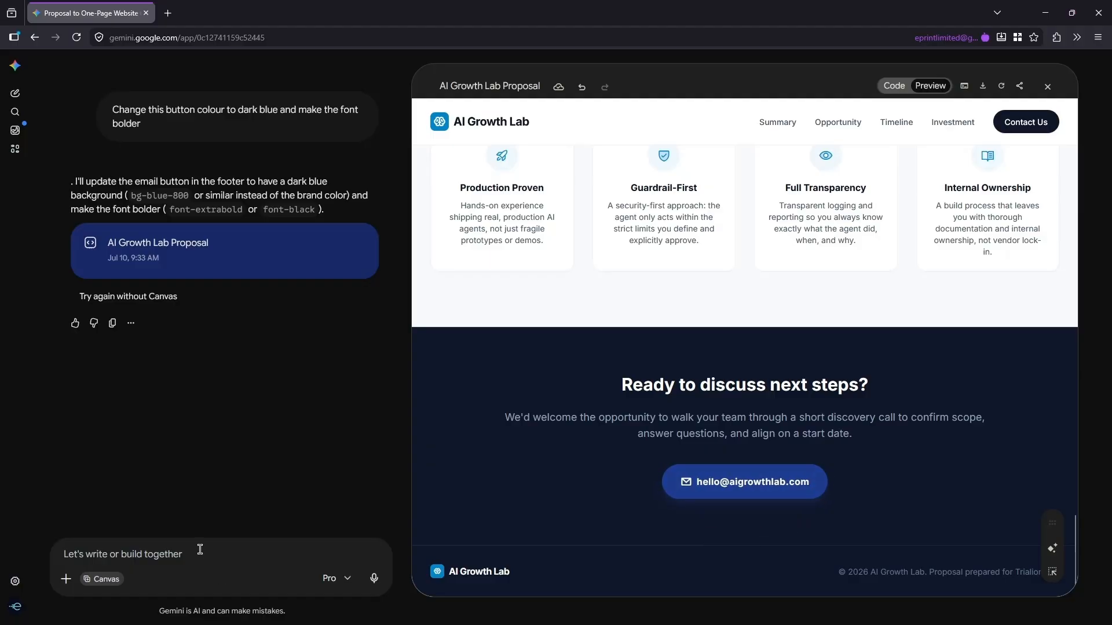
text(Swap the en)
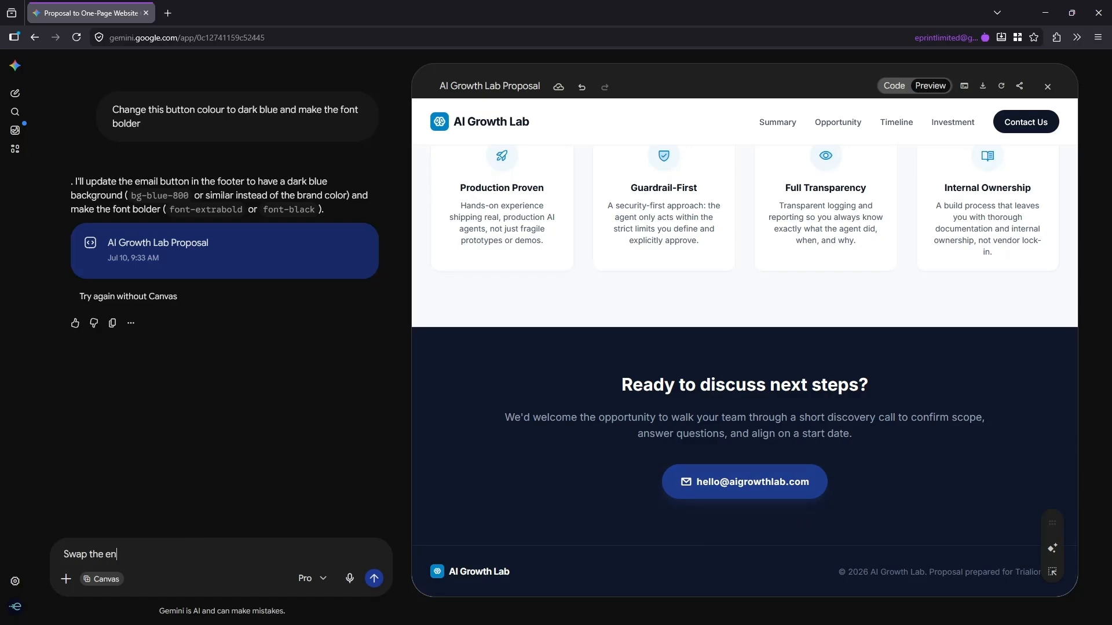
text(itre page to a dark mode theme)
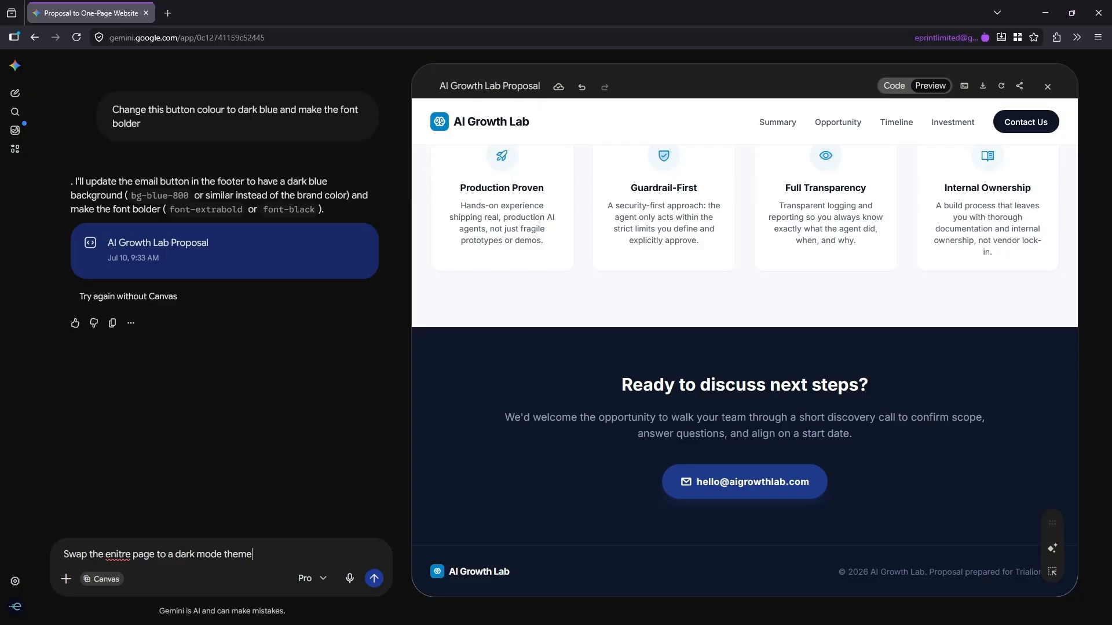
Create a shareable public link for the proposal Canvas, copy it and close the sharing dialog.
click(1019, 87)
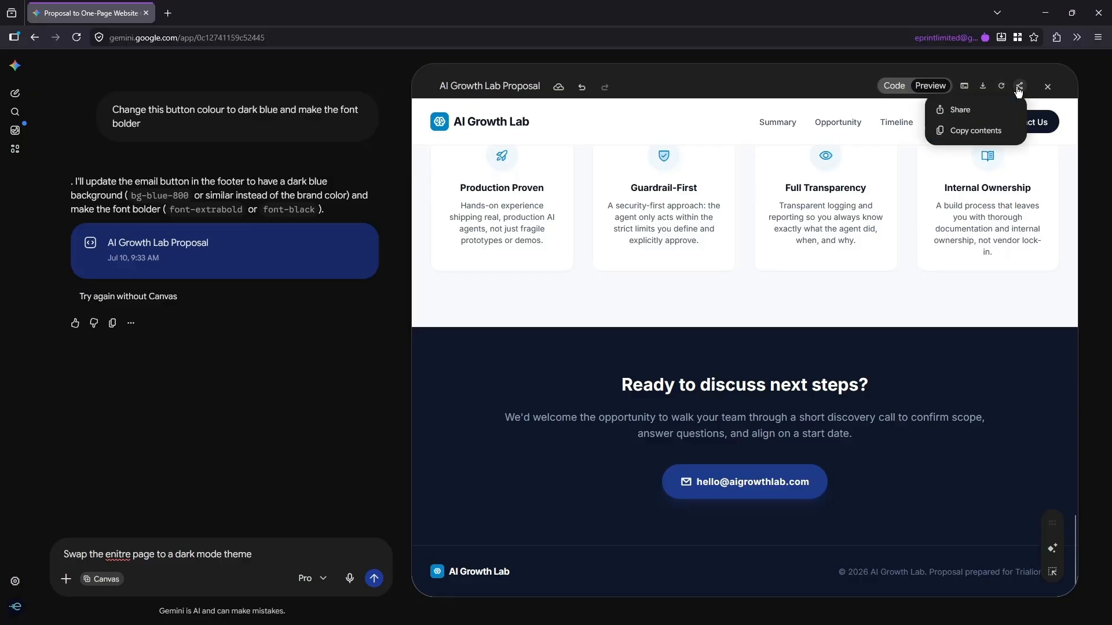
click(944, 111)
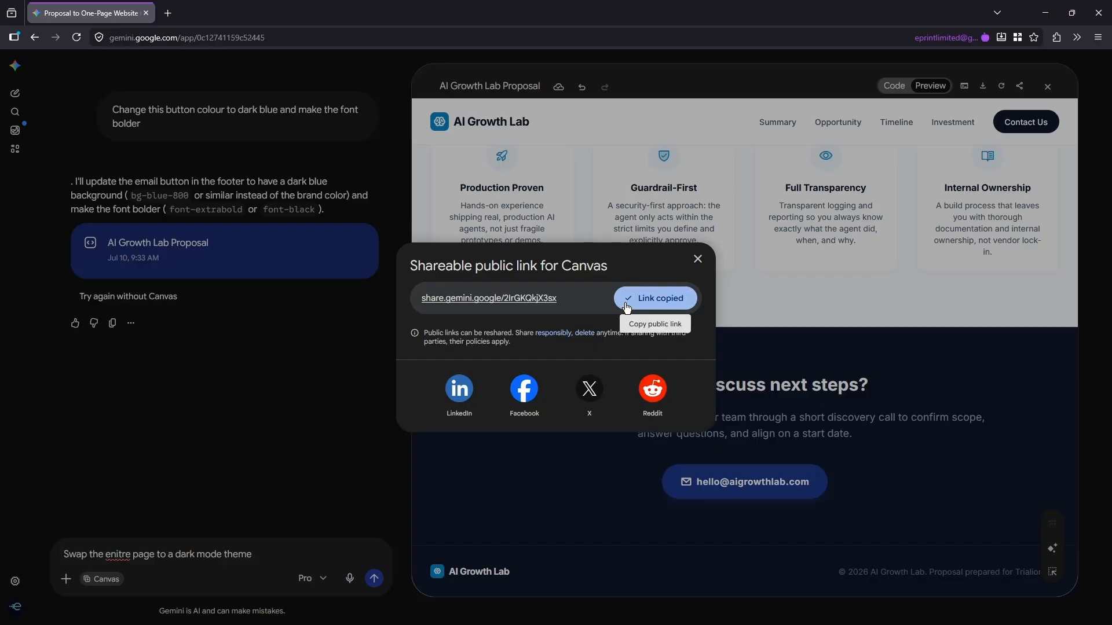
click(703, 262)
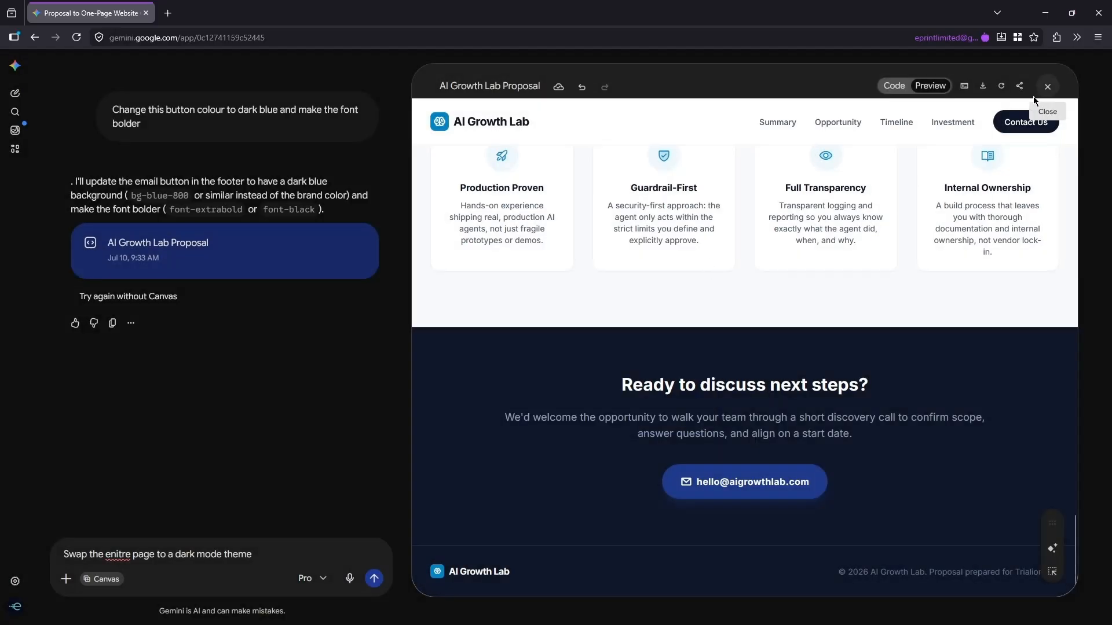
Copy the contents of the proposal website and download its file.
click(1019, 85)
click(962, 132)
click(983, 92)
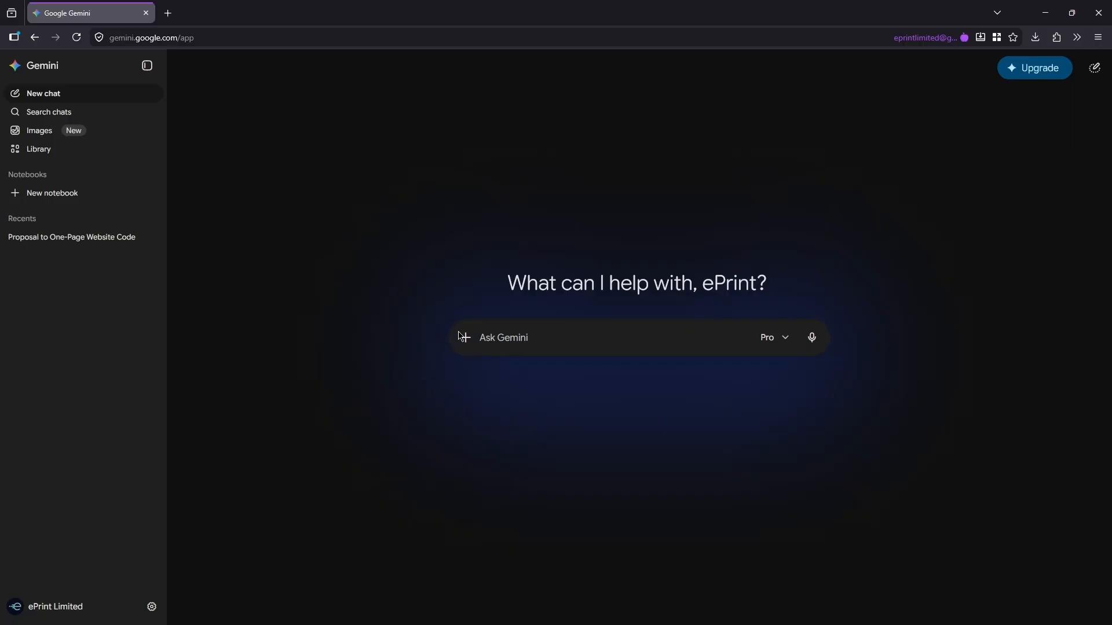
Submit the prepared prompt in a new Canvas chat to simulate saving a $30,000 new-hire salary buffer in six months.
click(462, 337)
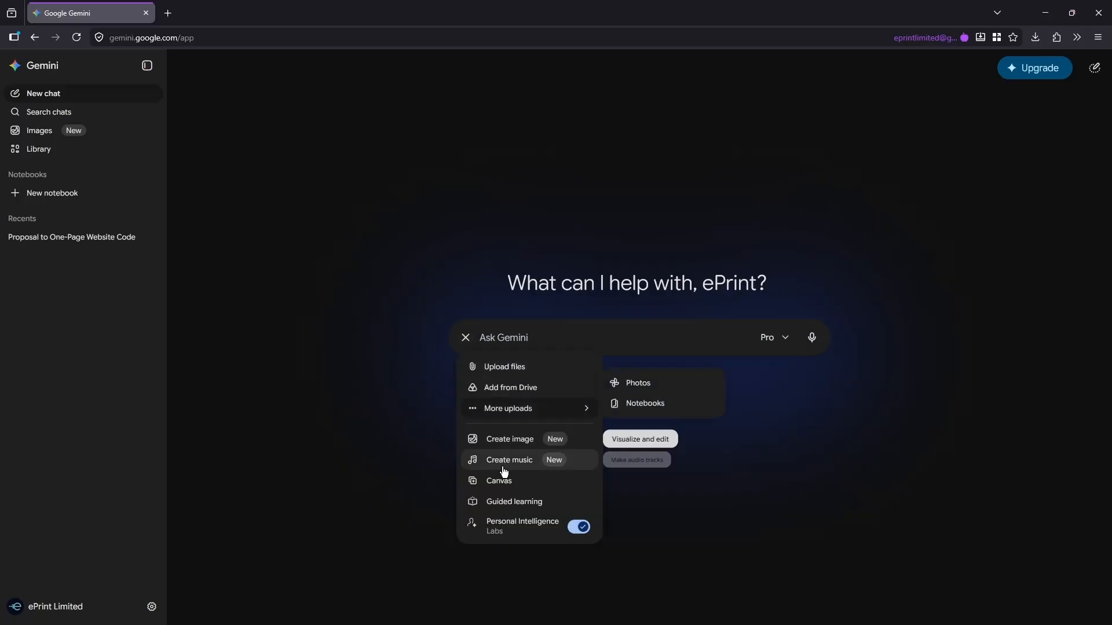
click(500, 482)
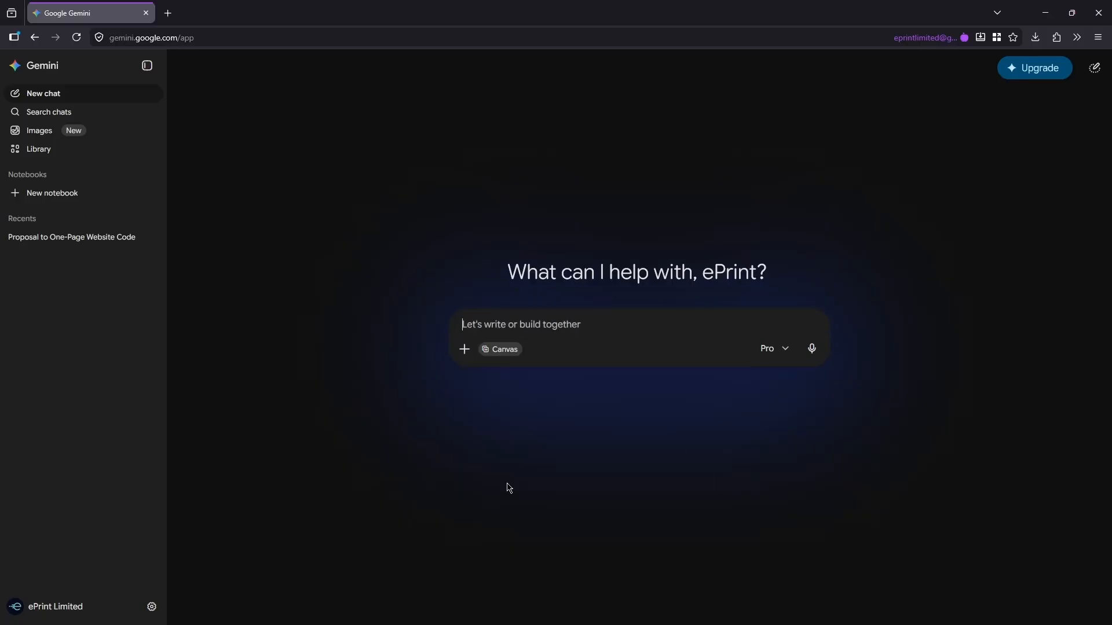
key(ctrl+v)
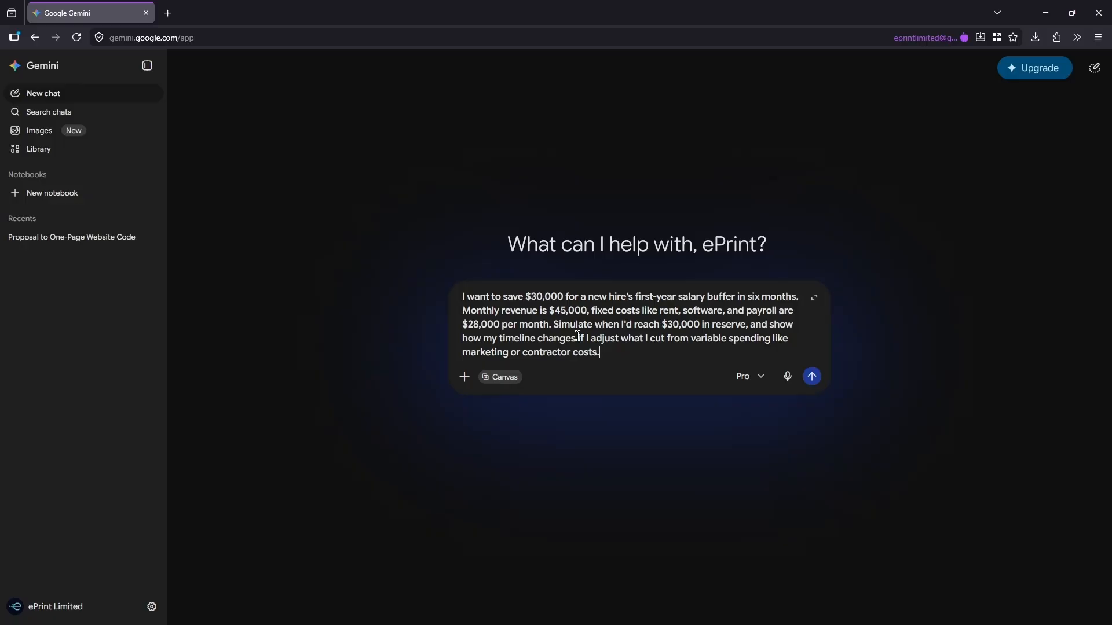
click(811, 377)
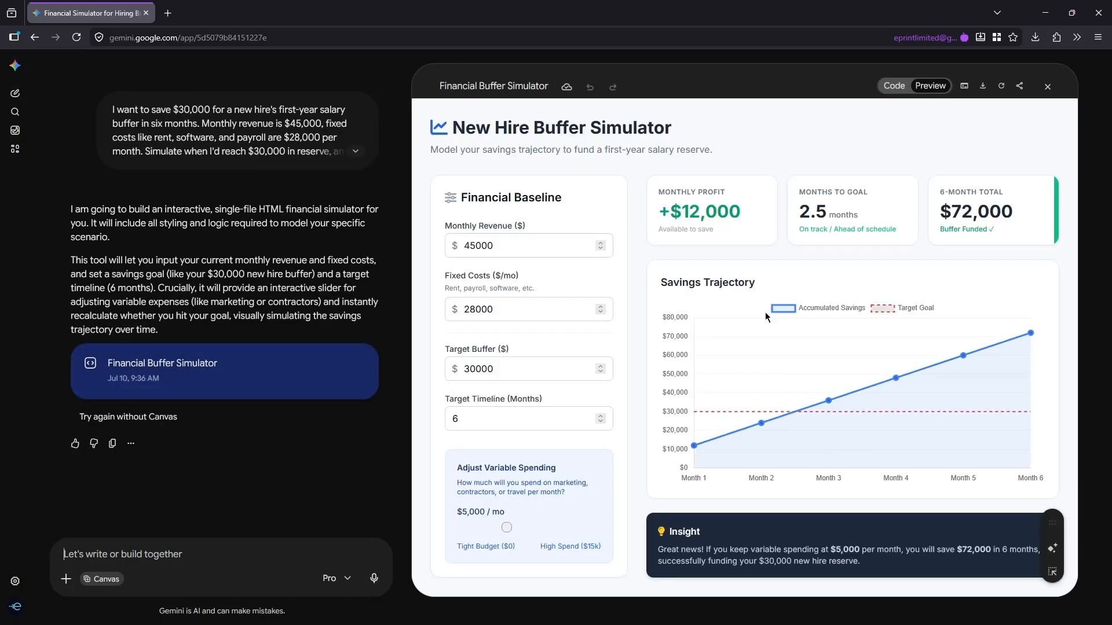
Set the target timeline in the New Hire Buffer Simulator to 3 months.
click(599, 422)
click(598, 425)
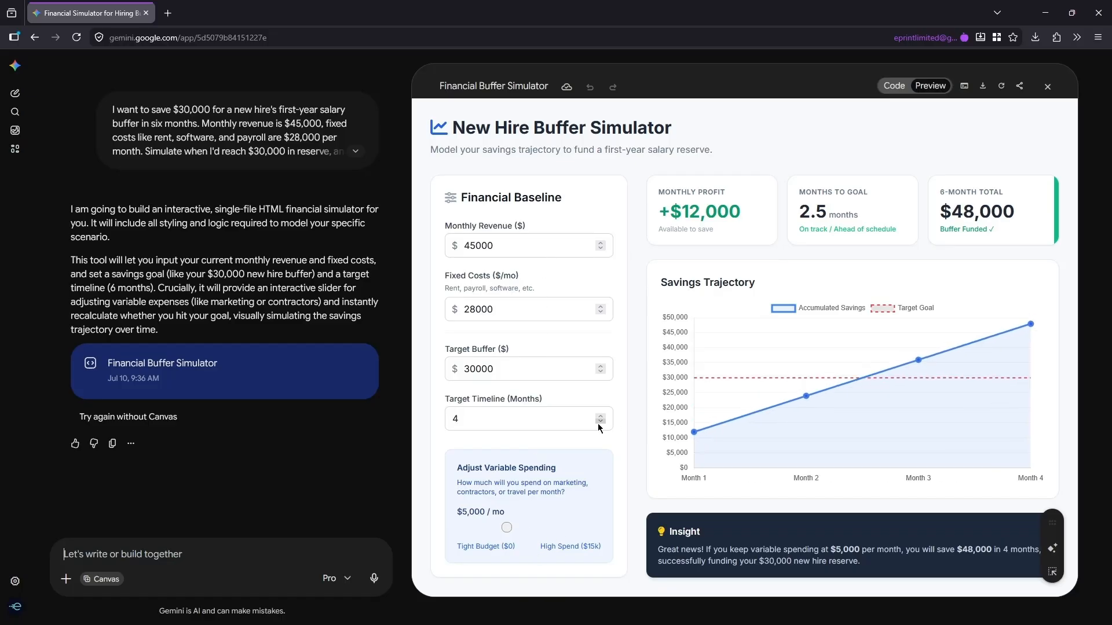
click(598, 425)
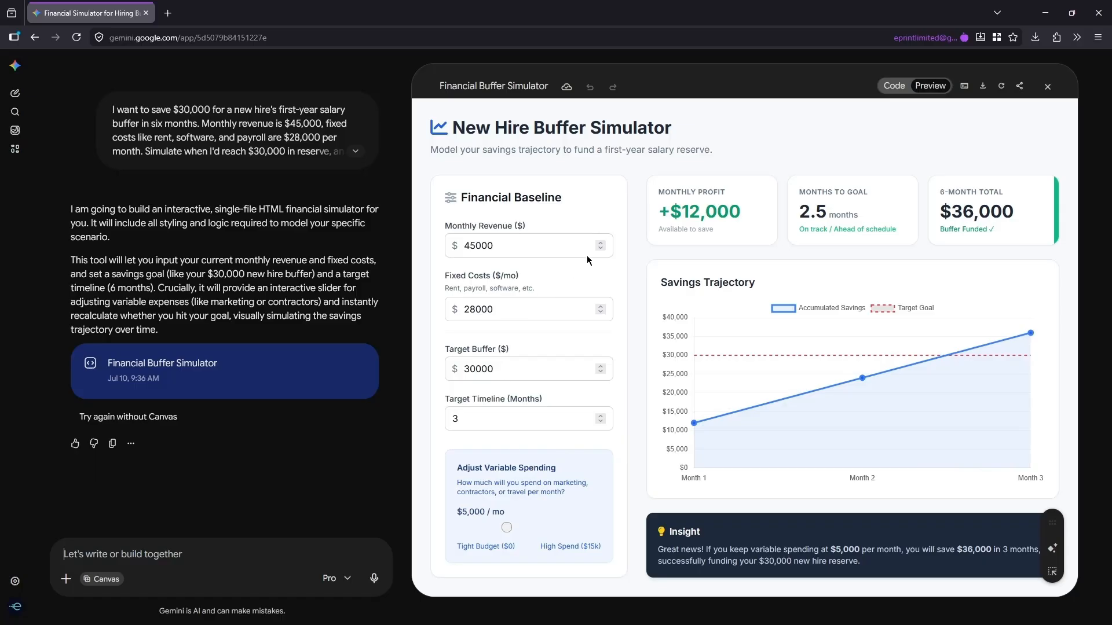
Set the simulator's monthly revenue to $55000 and its variable spending to $5,500 per month.
click(472, 249)
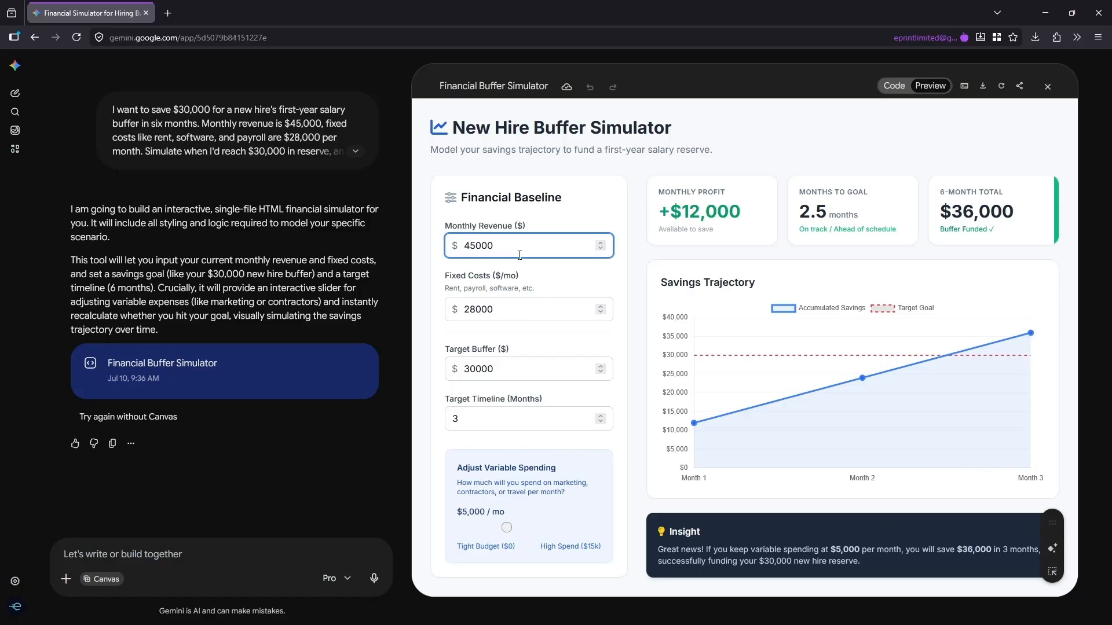
key(BackSpace)
text(5)
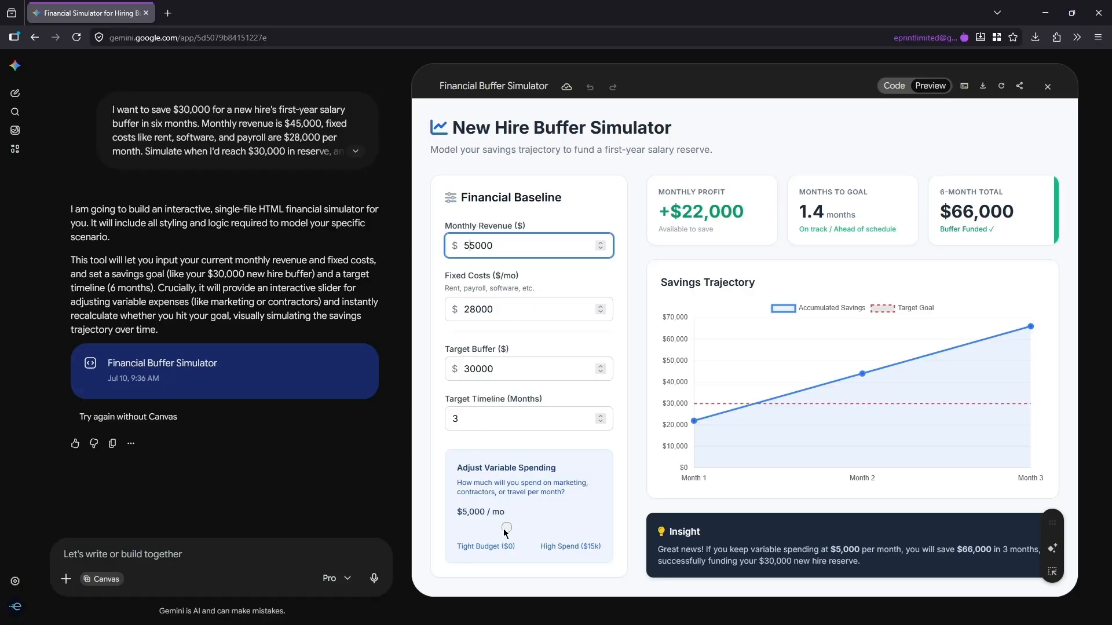
mouse_move(506, 531)
mouse_down()
mouse_move(483, 530)
mouse_move(563, 520)
mouse_move(513, 523)
mouse_up()
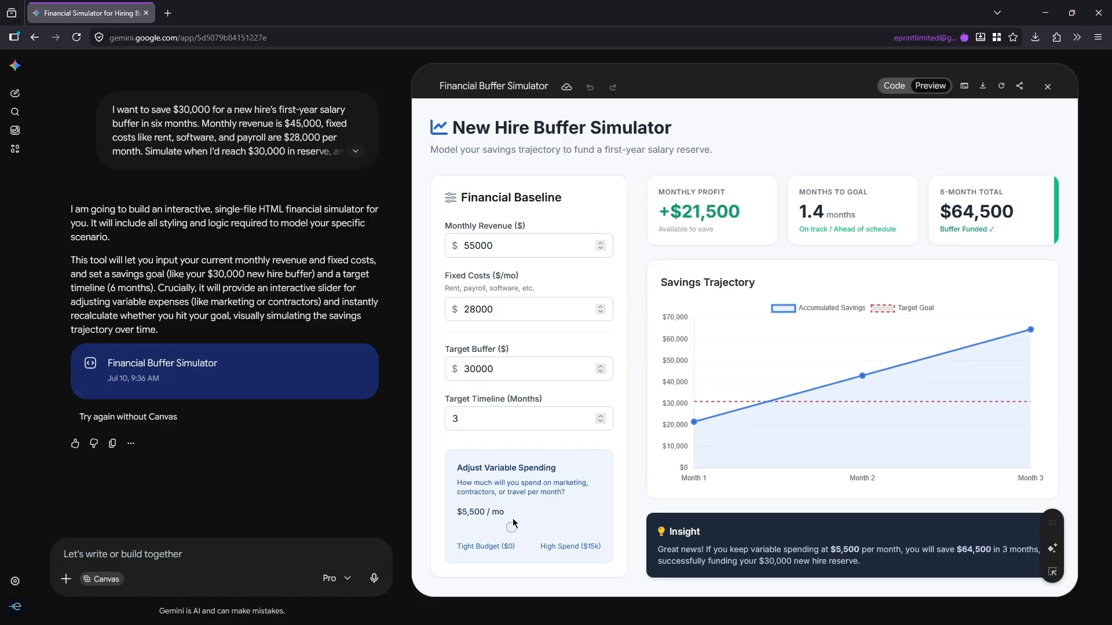